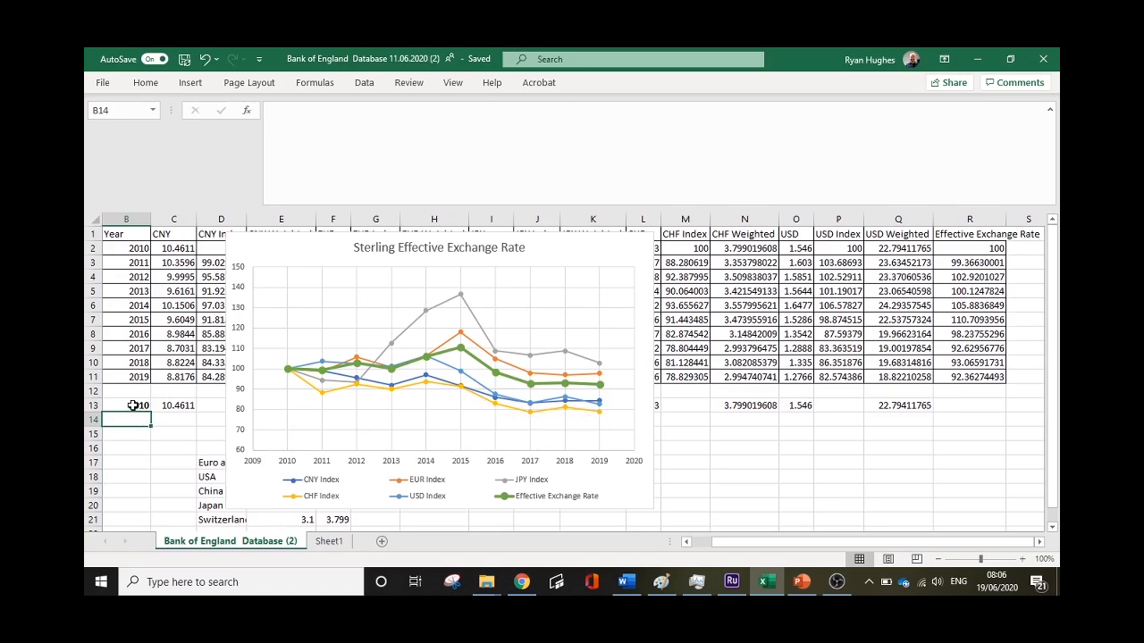
Set the base year in cell B13 to 2015, and after that to 2019
type("2015")
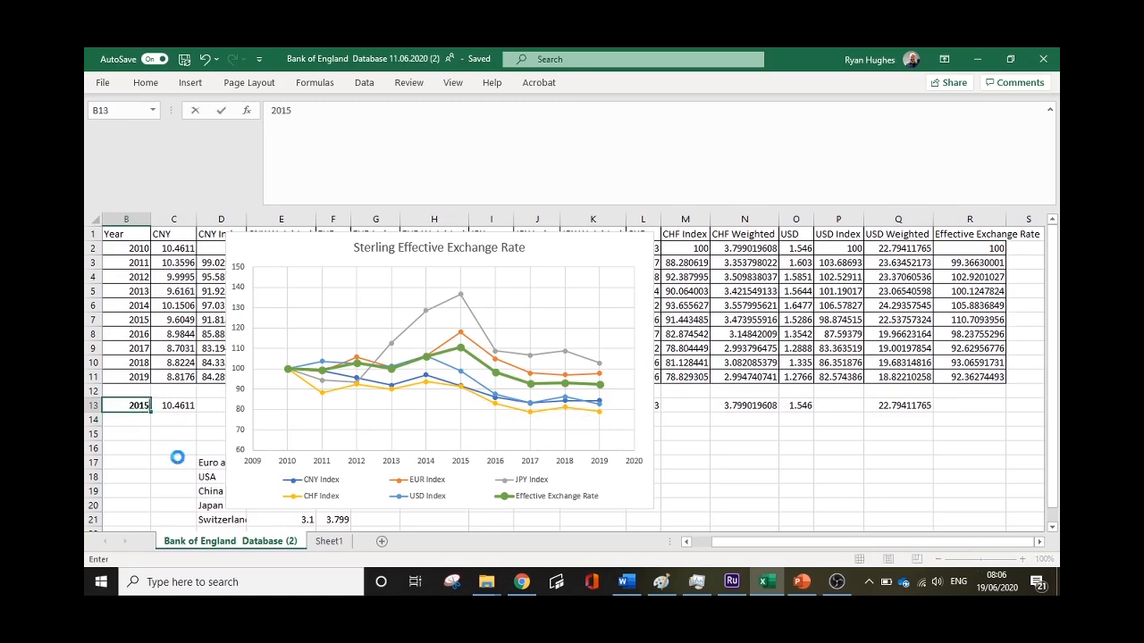
key("Return")
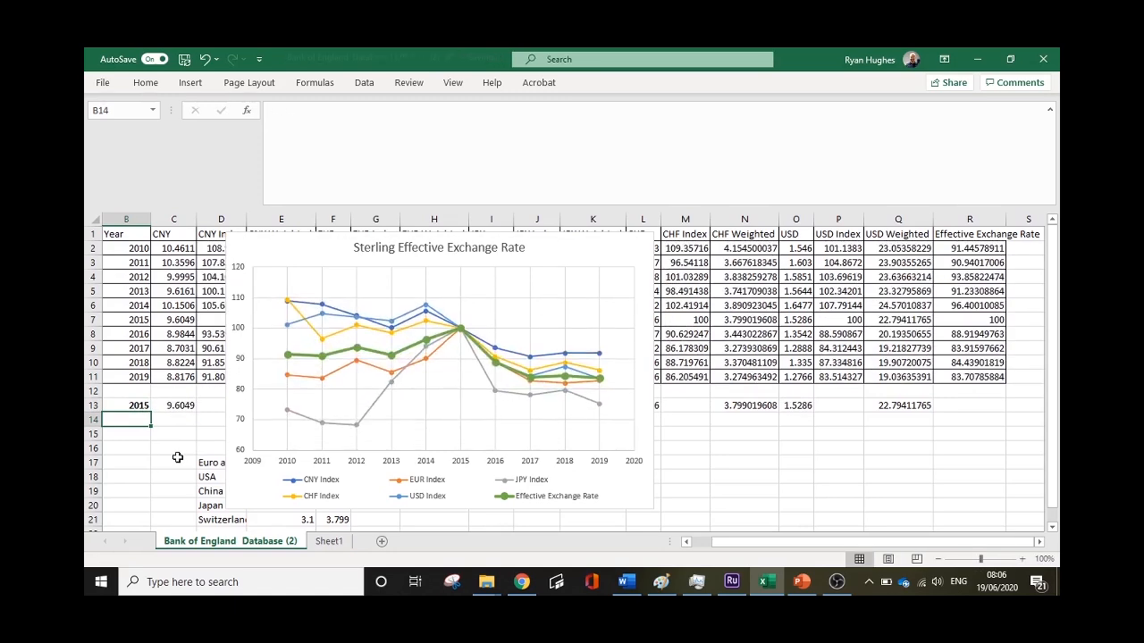
left_click(139, 406)
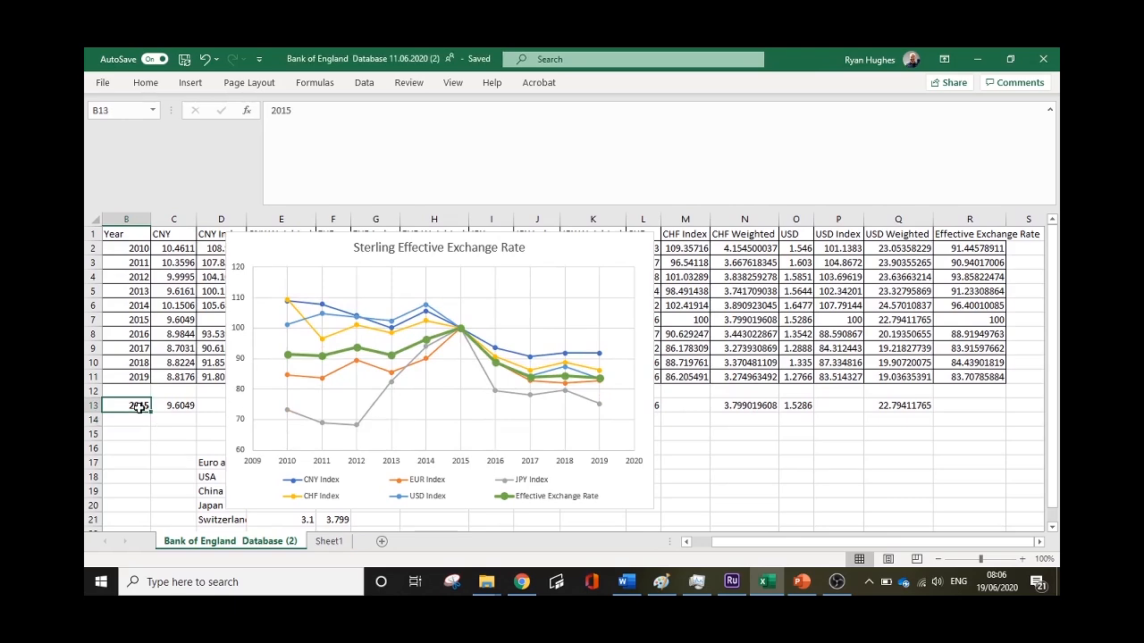
type("2019")
key("Return")
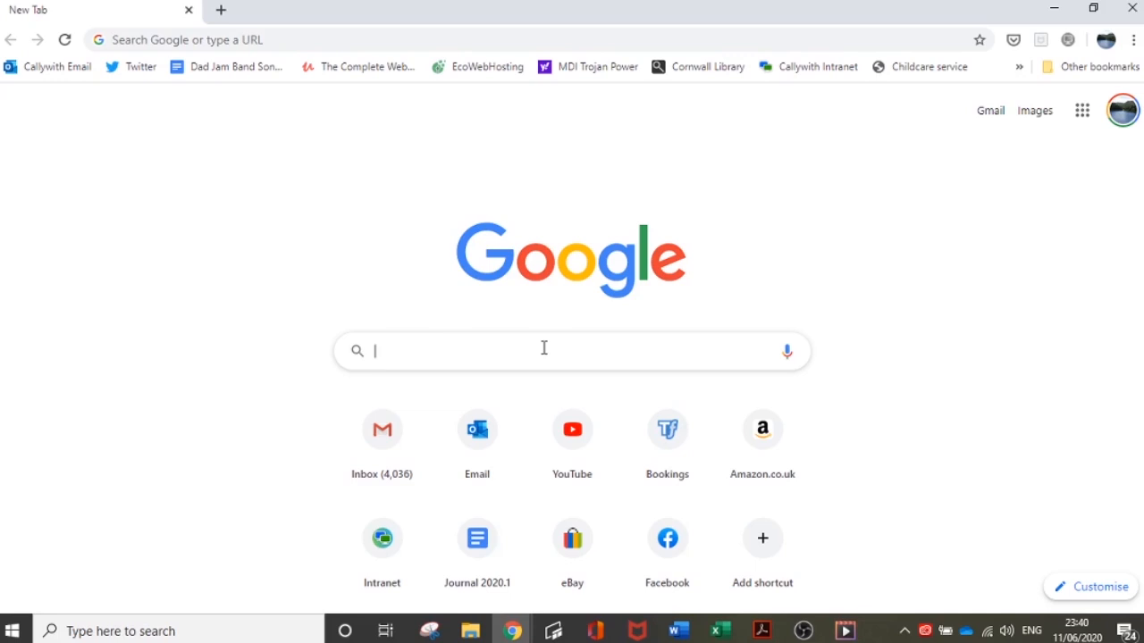
Find the "bank of england database" site on the web and search it for "effective exchange rate"
type("bank of england database")
key("Return")
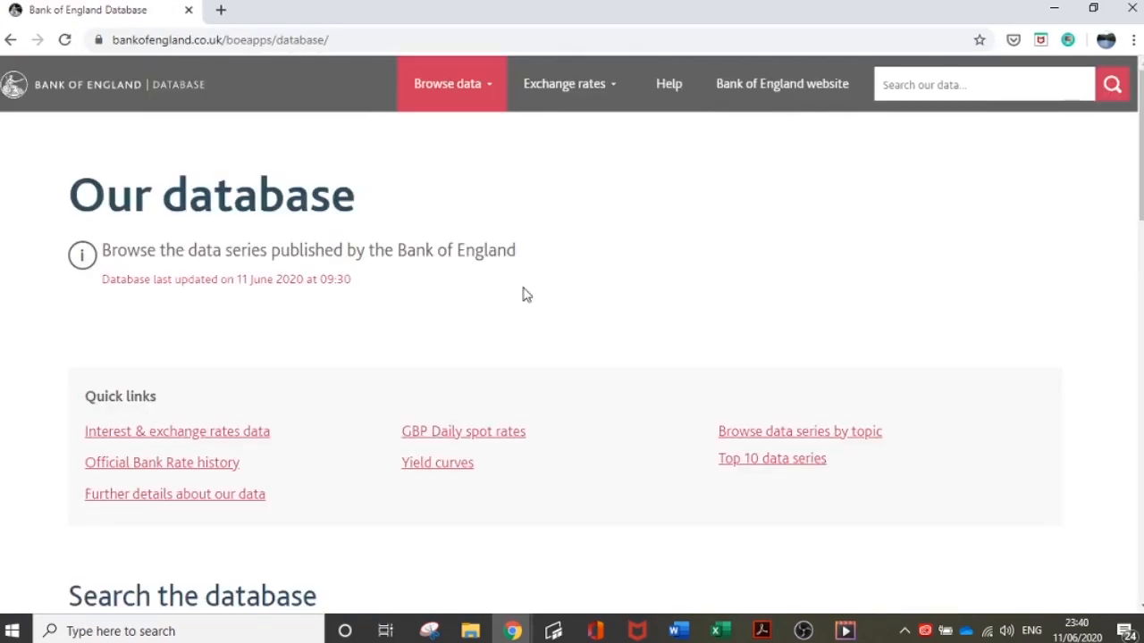
scroll(525, 295, "down", 4)
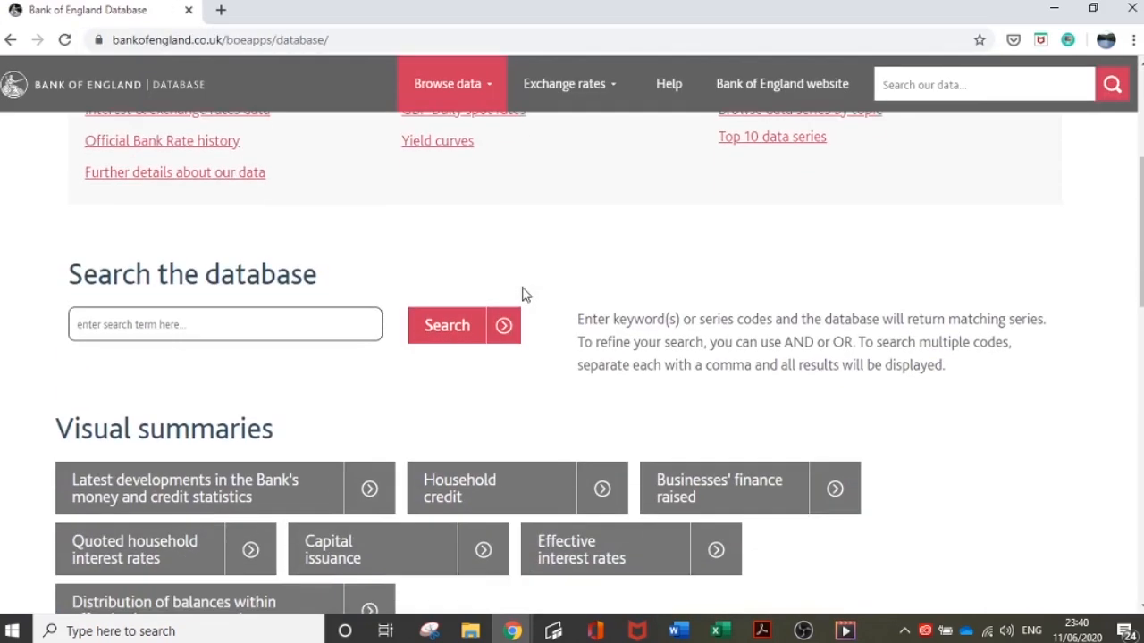
left_click(280, 306)
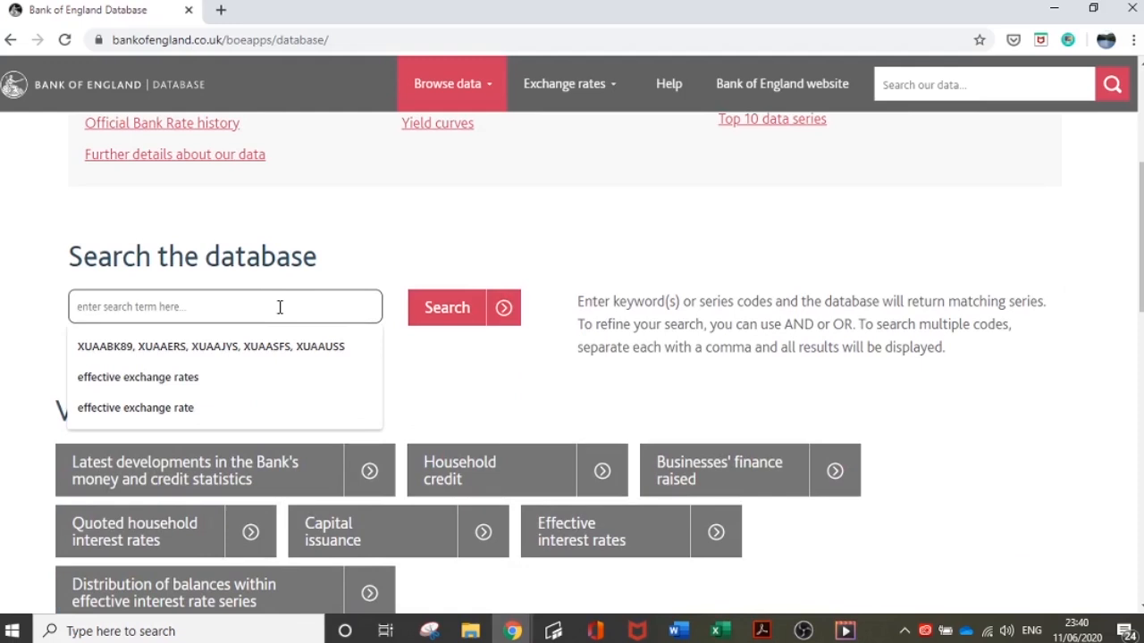
type("effe")
key("Down")
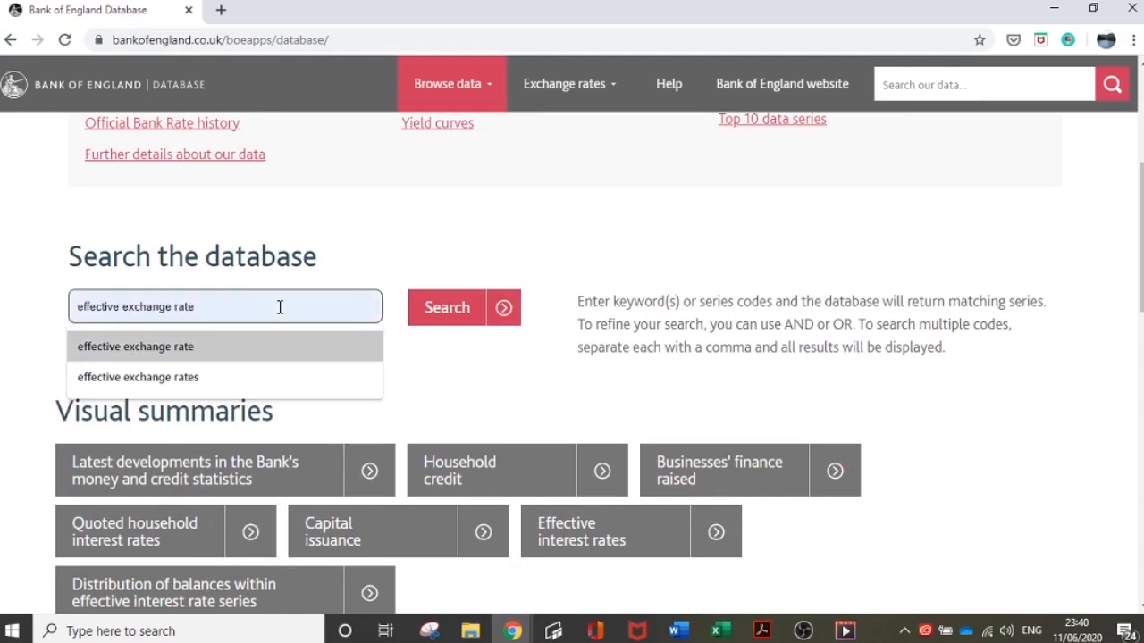
key("Return")
key("Return")
Open the chart view of series XUDLBK67, the Sterling effective exchange rate index (Jan 2005 = 100)
scroll(560, 349, "down", 3)
left_click(103, 404)
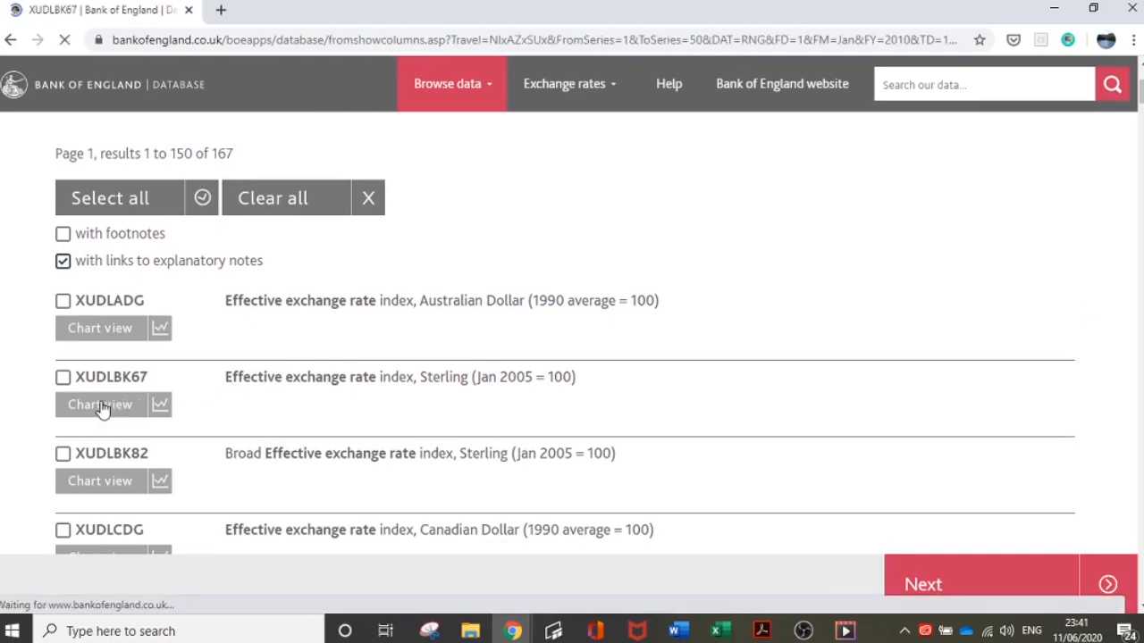
scroll(625, 238, "down", 2)
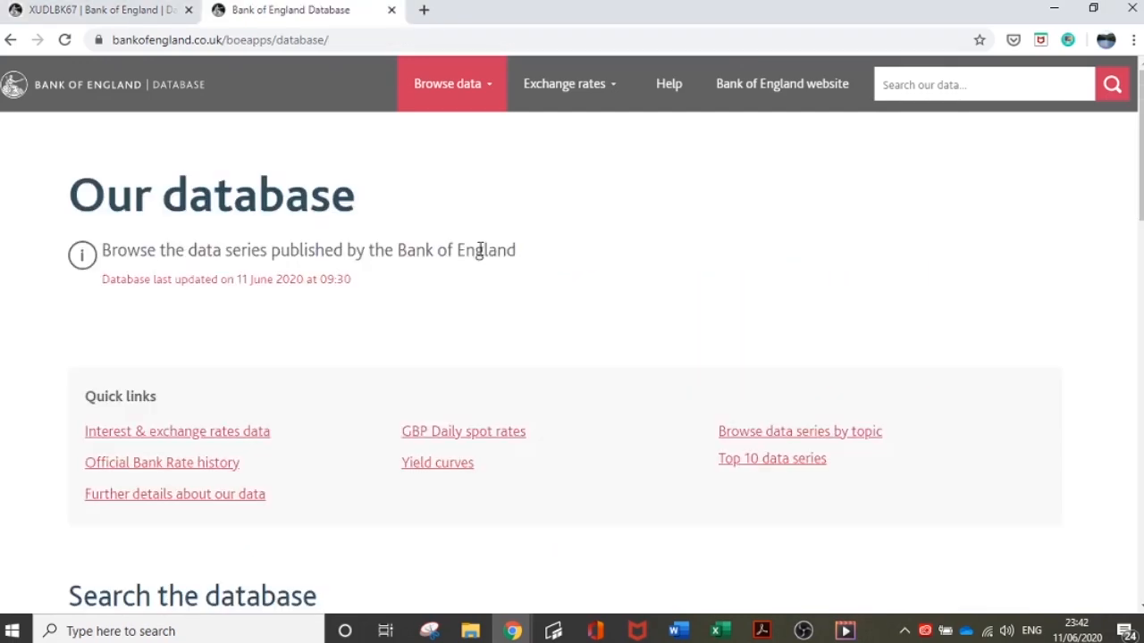
Search the Bank of England database for the series codes XUAABK89, XUAAERS, XUAAJYS, XUAASFS, XUAAUSS
scroll(479, 253, "down", 3)
left_click(248, 396)
type("XUAABK89, XUAAERS, XUAAJYS, XUAASFS, XUAAUSS")
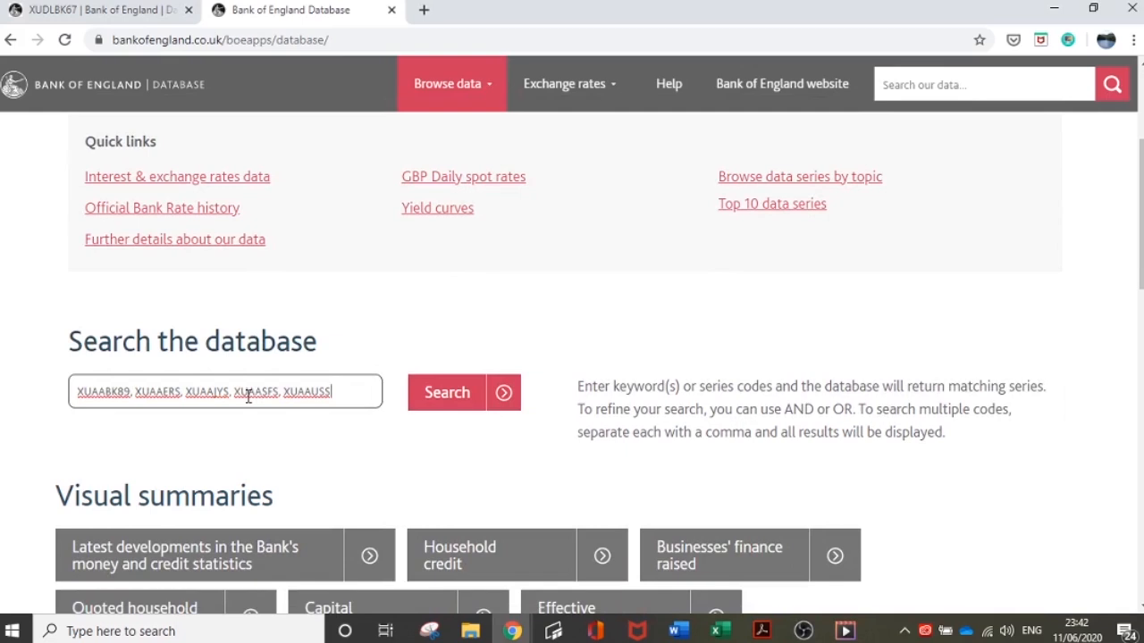
key("Return")
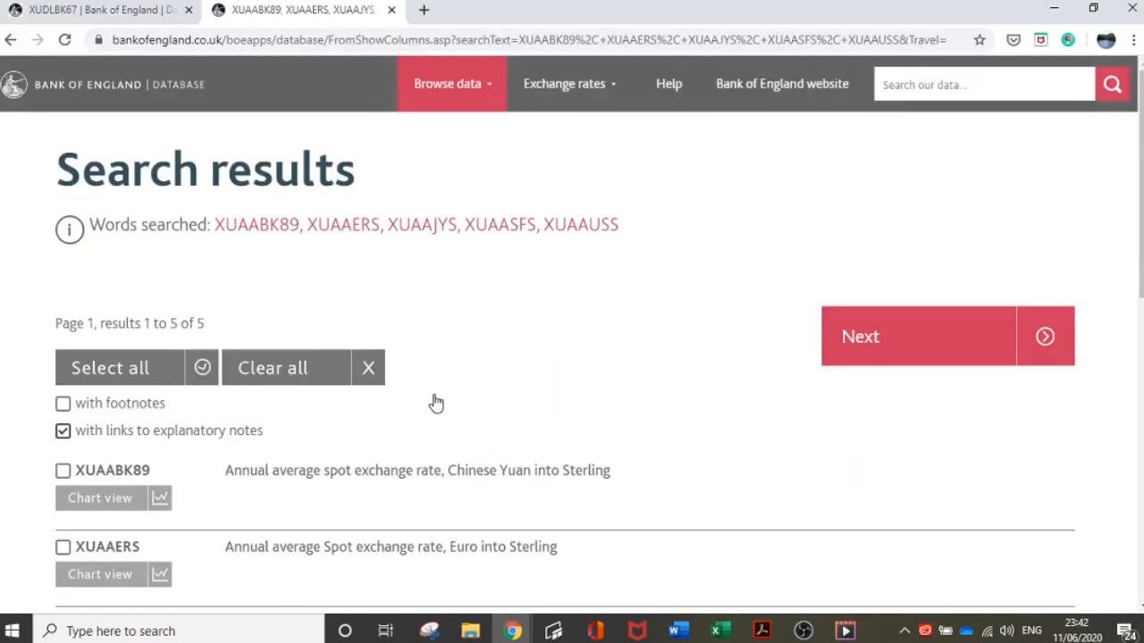
Select all five annual average spot exchange rate series and view their data for the preset date range
scroll(506, 447, "down", 1)
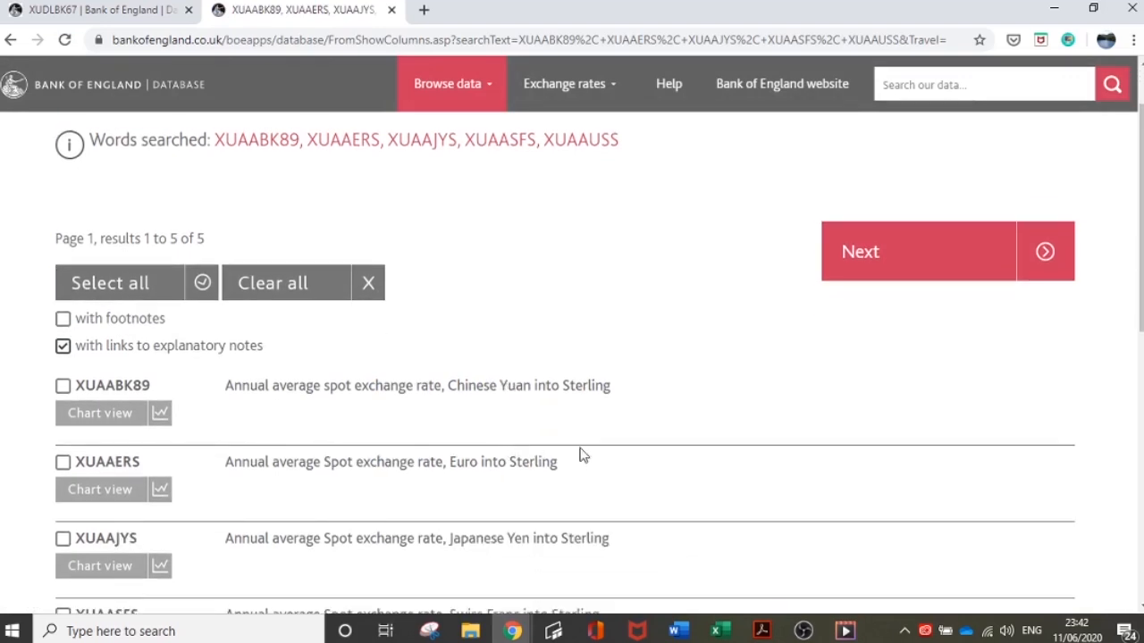
scroll(544, 455, "down", 2)
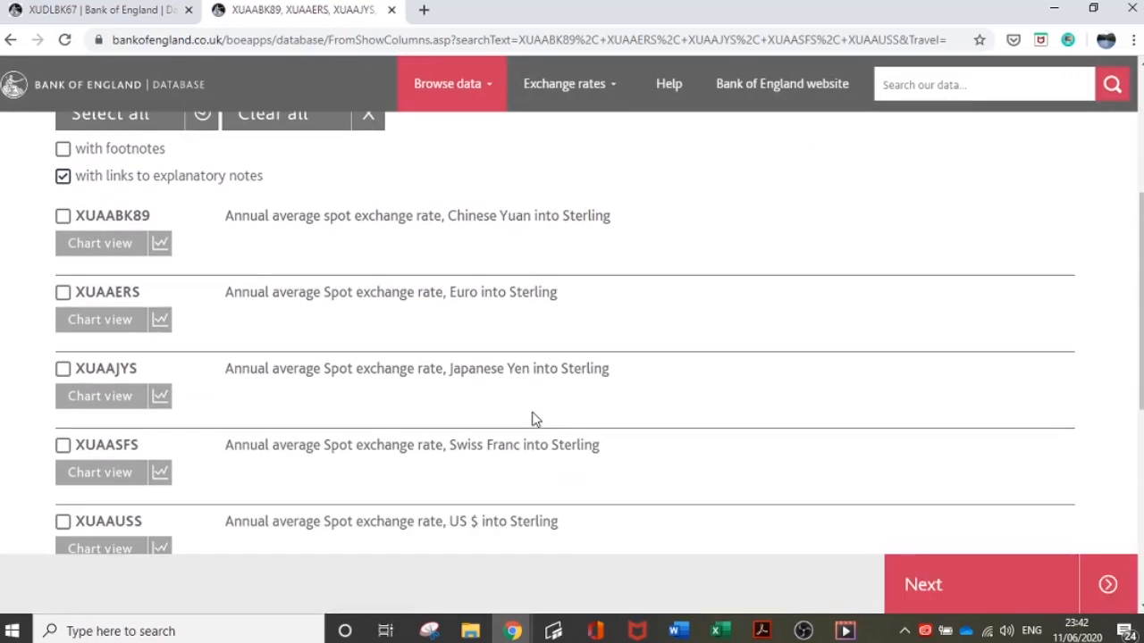
scroll(534, 420, "down", 1)
scroll(532, 420, "up", 2)
left_click(107, 225)
left_click(888, 342)
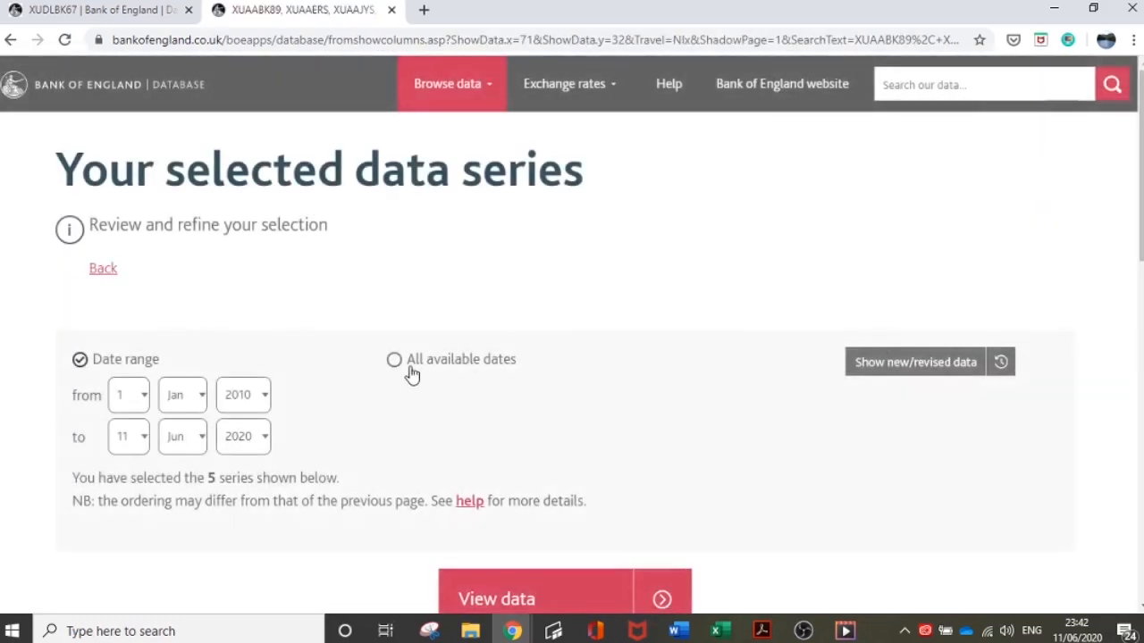
scroll(421, 378, "down", 1)
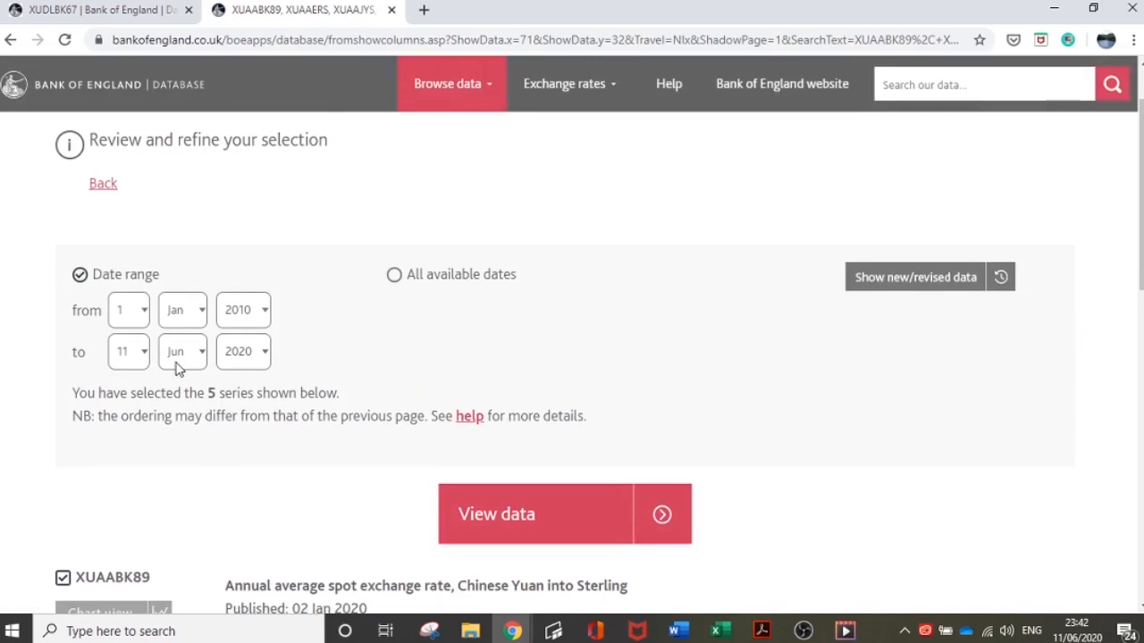
left_click(537, 520)
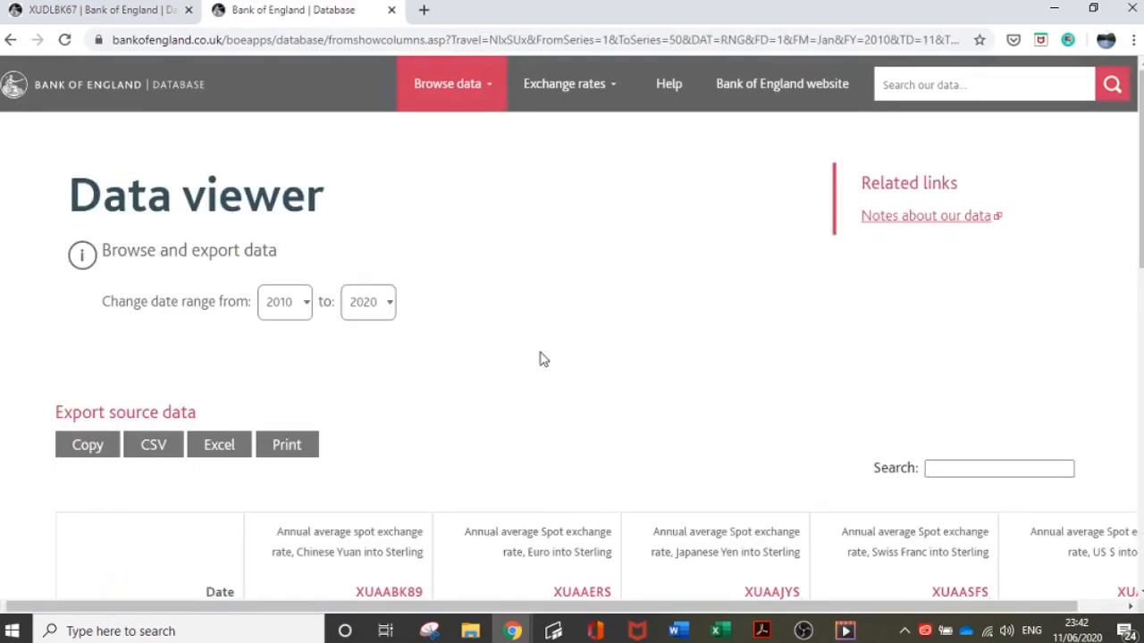
Export the exchange rate table as a CSV file and open the downloaded file in Excel
scroll(540, 358, "down", 5)
scroll(541, 358, "up", 2)
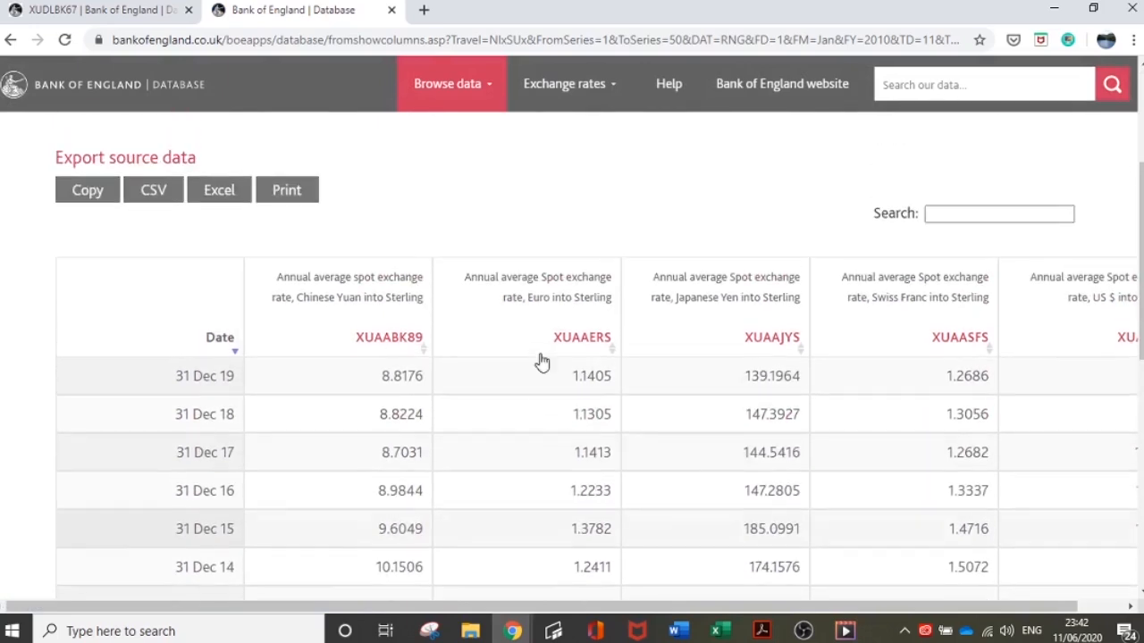
scroll(541, 360, "up", 2)
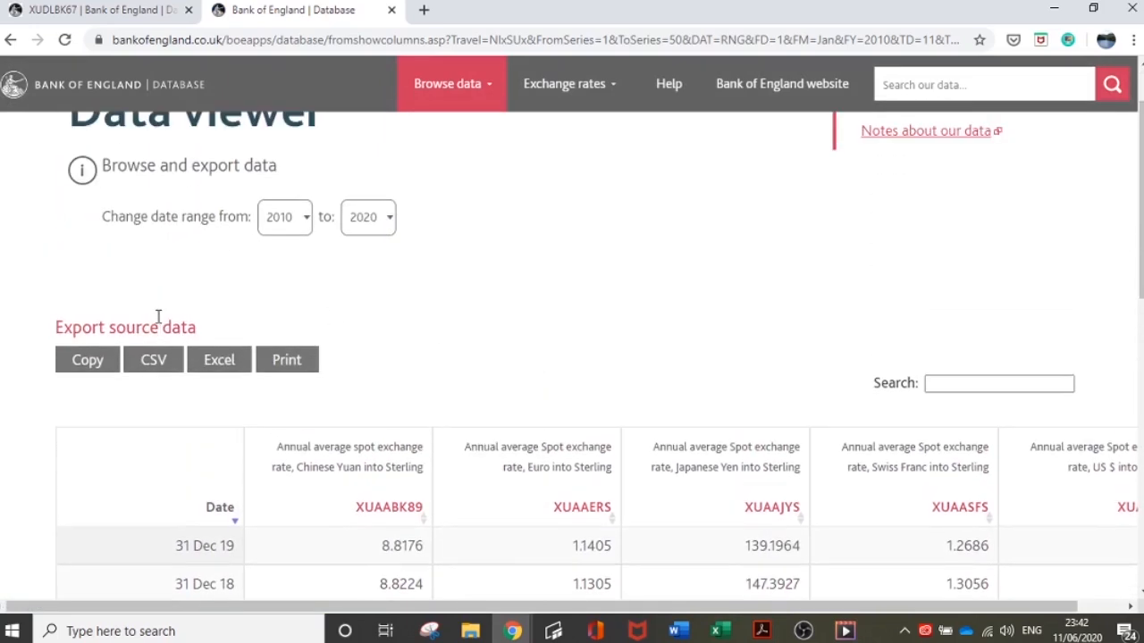
left_click(163, 362)
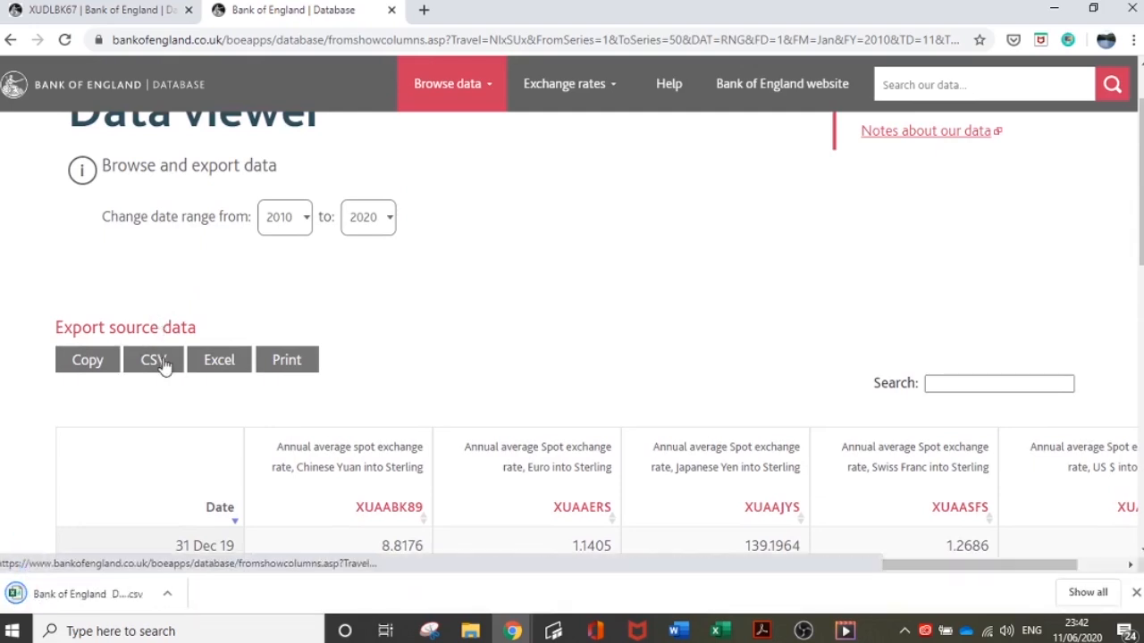
left_click(122, 595)
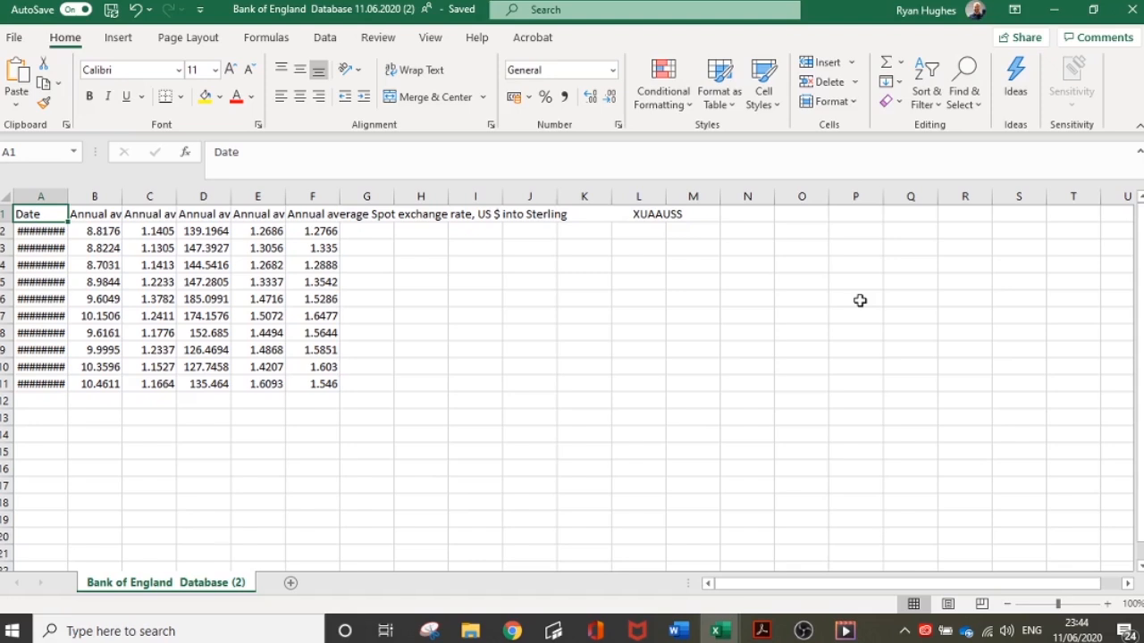
Fit column A's width to the dates and check the full currency headers in C1 through F1
double_click(65, 196)
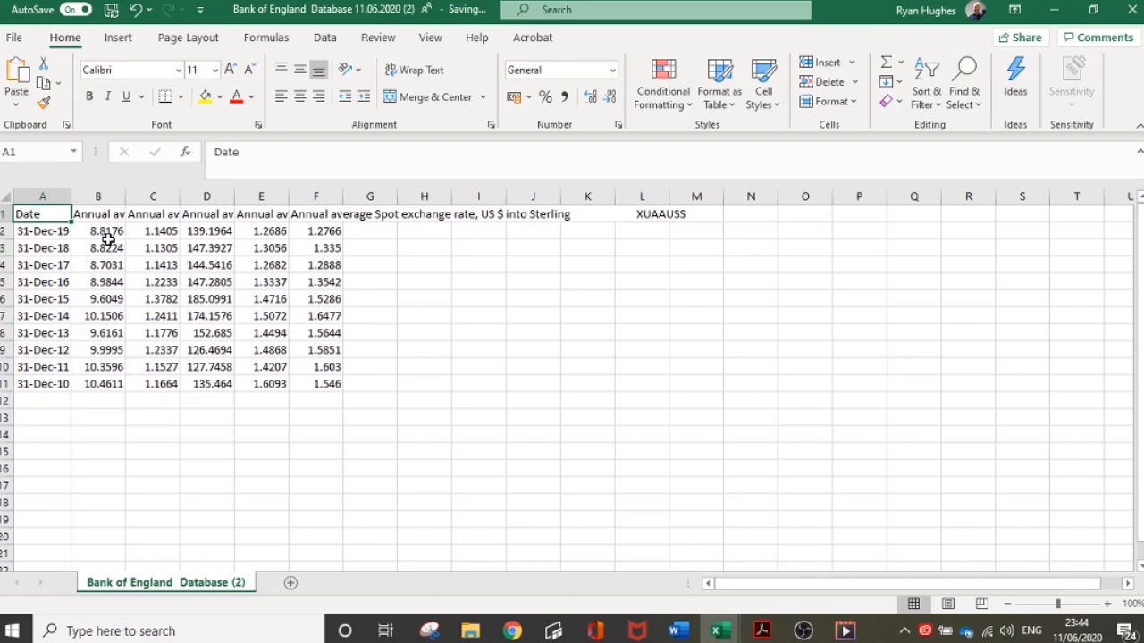
left_click(154, 215)
left_click(195, 215)
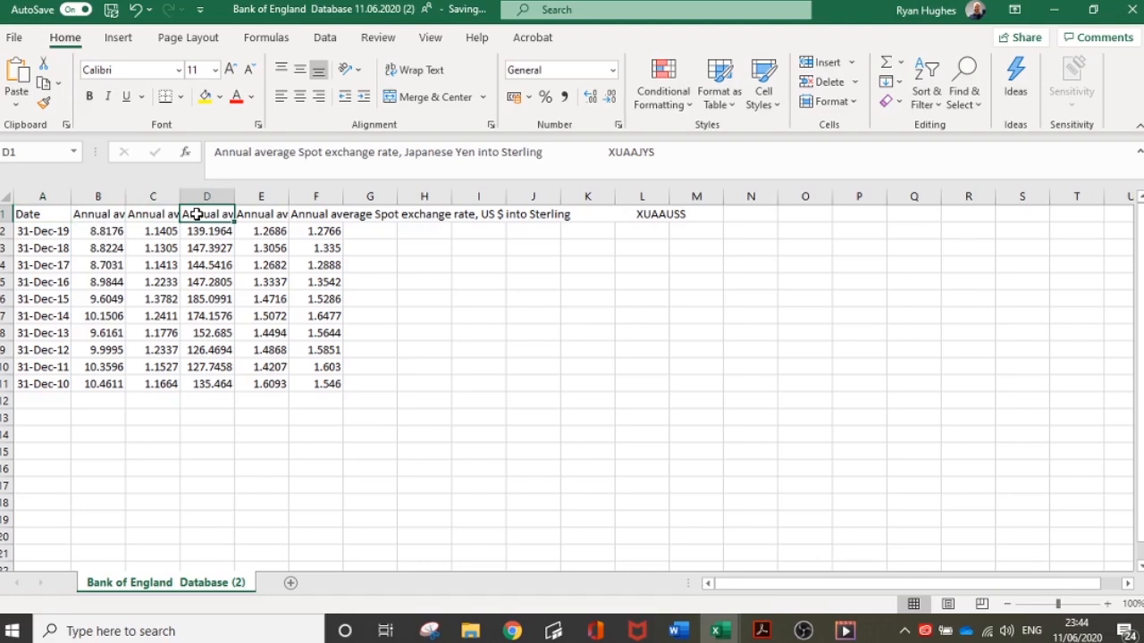
left_click(258, 214)
left_click(327, 214)
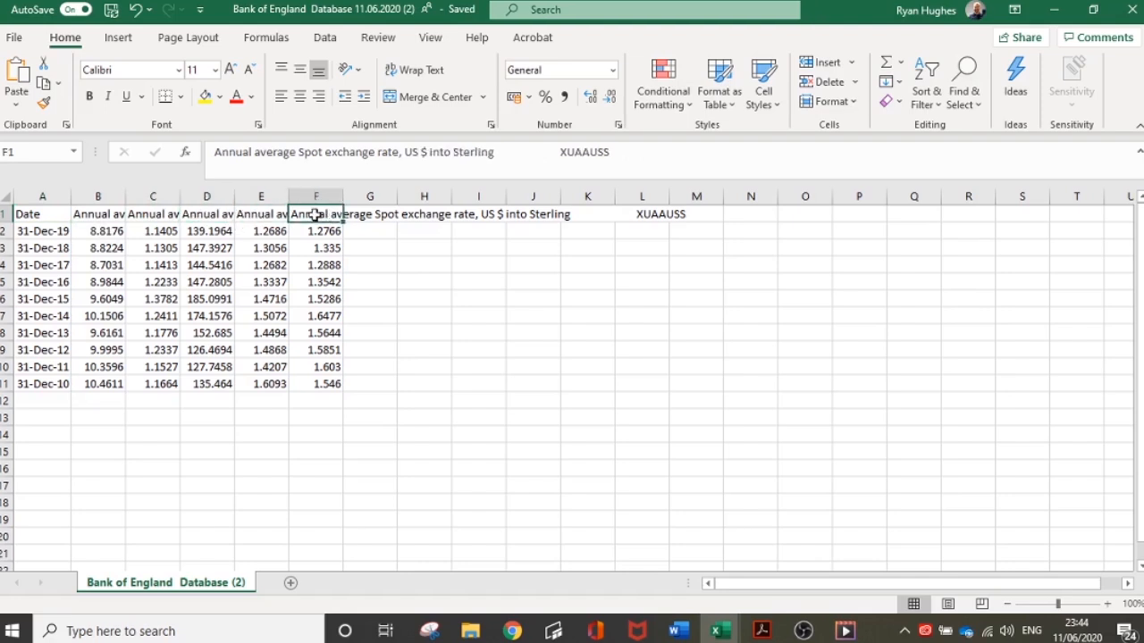
Insert a new column between the dates and the Chinese Yuan rates and head it "Year"
left_click(95, 197)
right_click(95, 198)
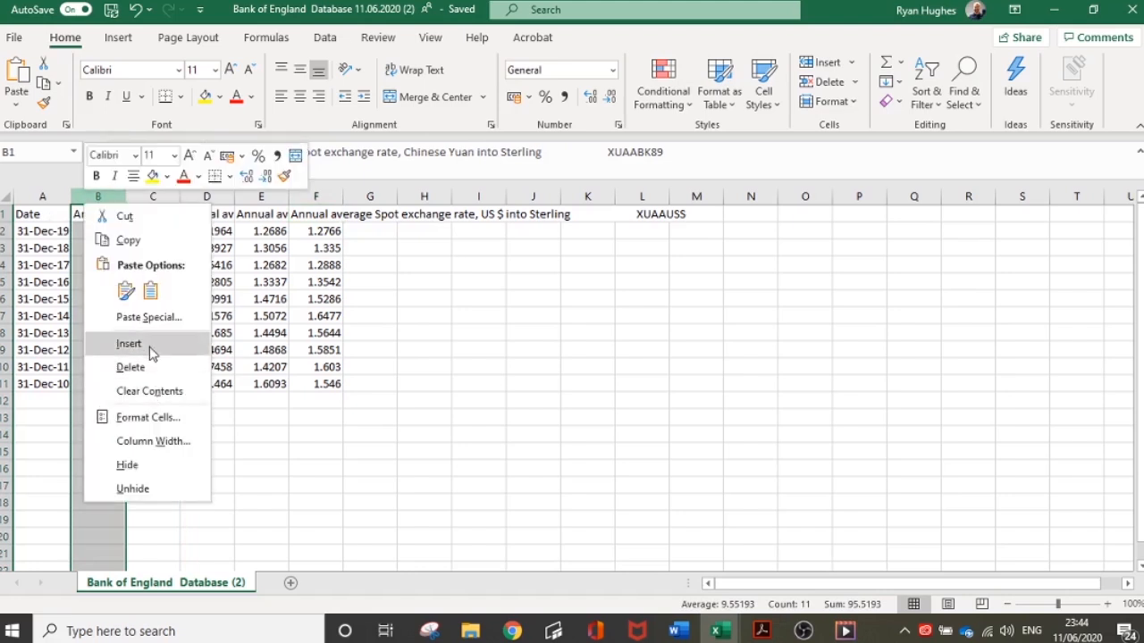
left_click(150, 349)
left_click(106, 216)
type("Year")
key("Return")
Enter =YEAR(A2) in cell B2 and fill the formula down to B11
type("=")
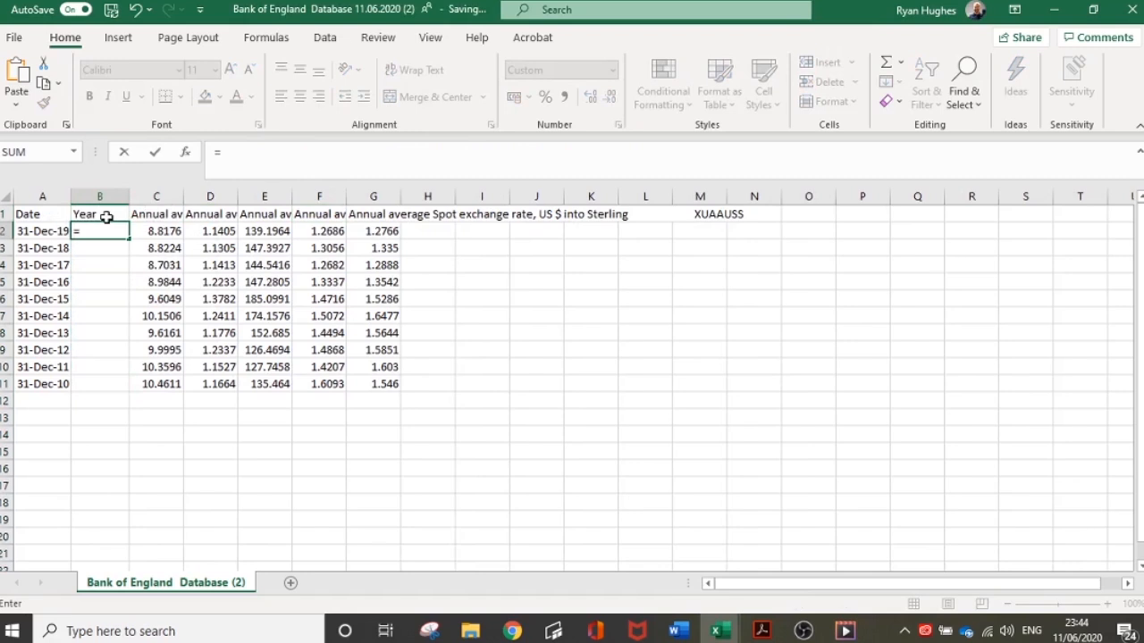
type("YEAR")
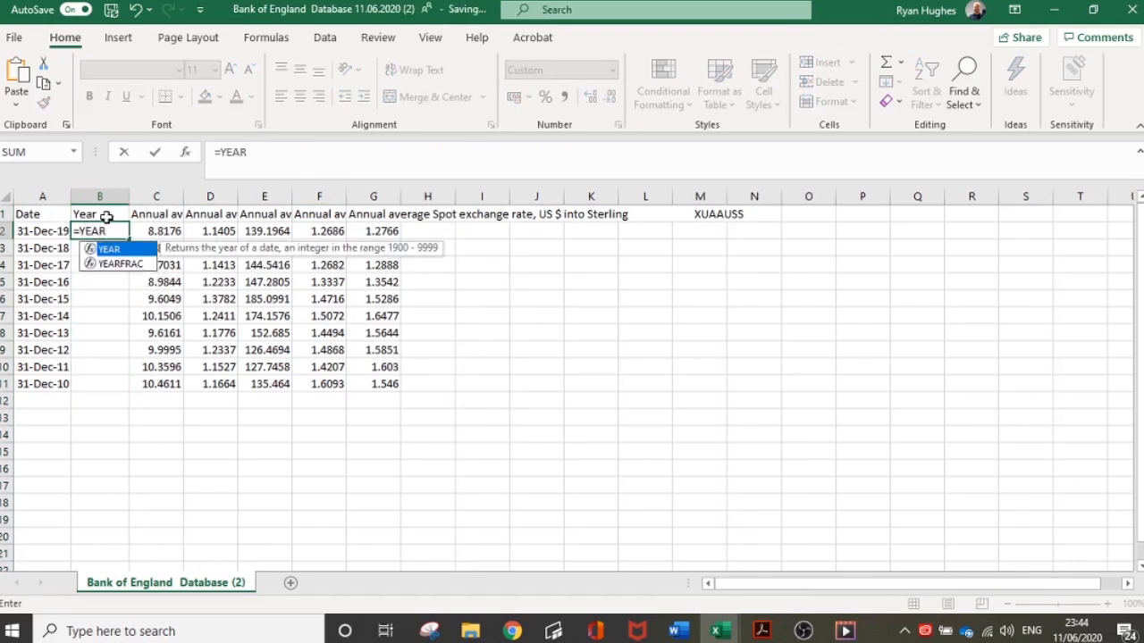
type("(")
left_click(27, 229)
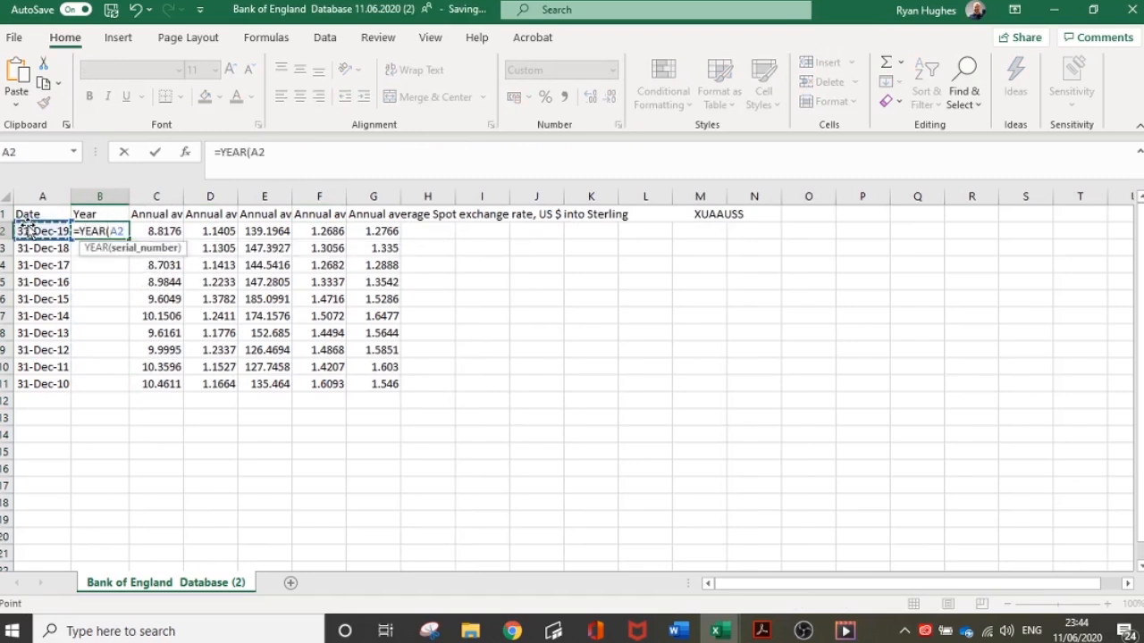
key("ctrl+Return")
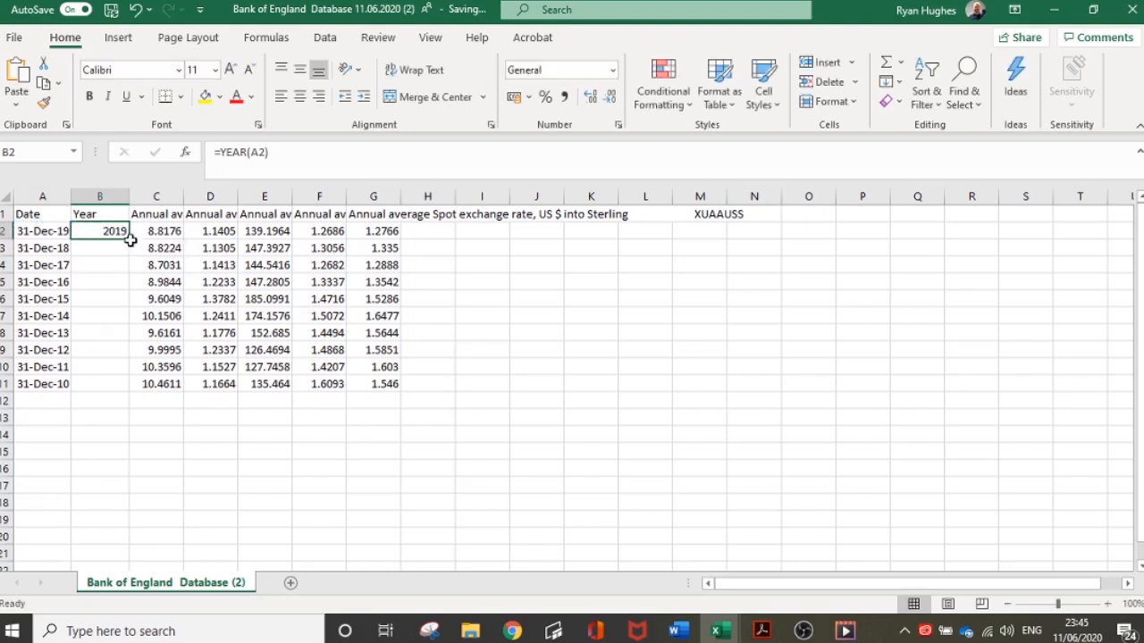
left_click_drag(131, 239, 131, 394)
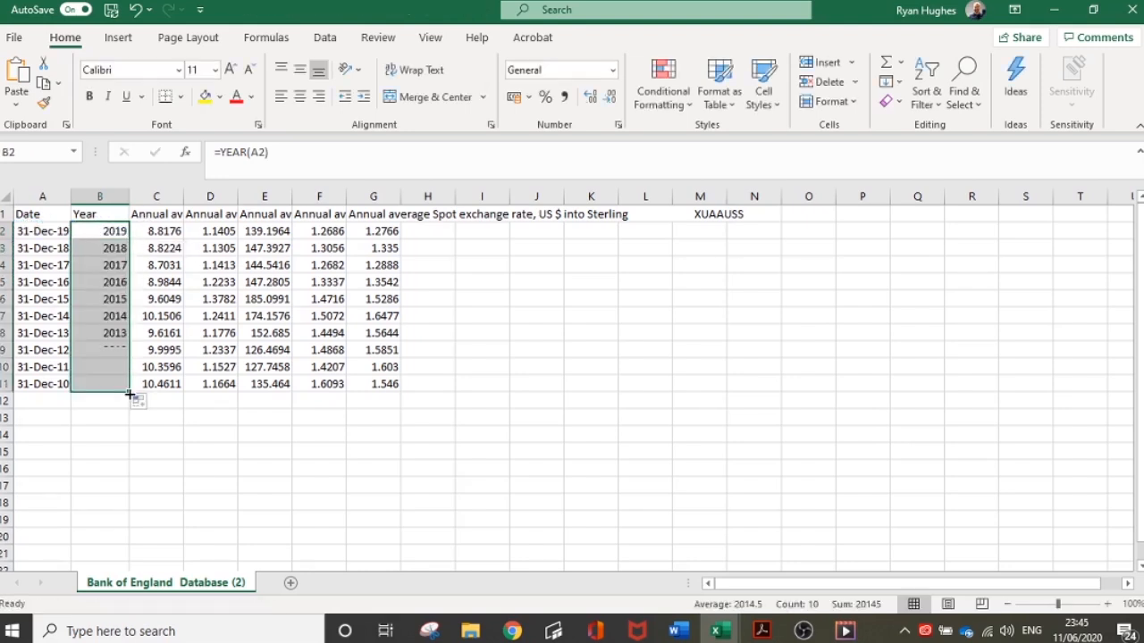
Sort the data in A1:G11 by Year from smallest to largest, treating the first row as headers
left_click_drag(36, 209, 376, 387)
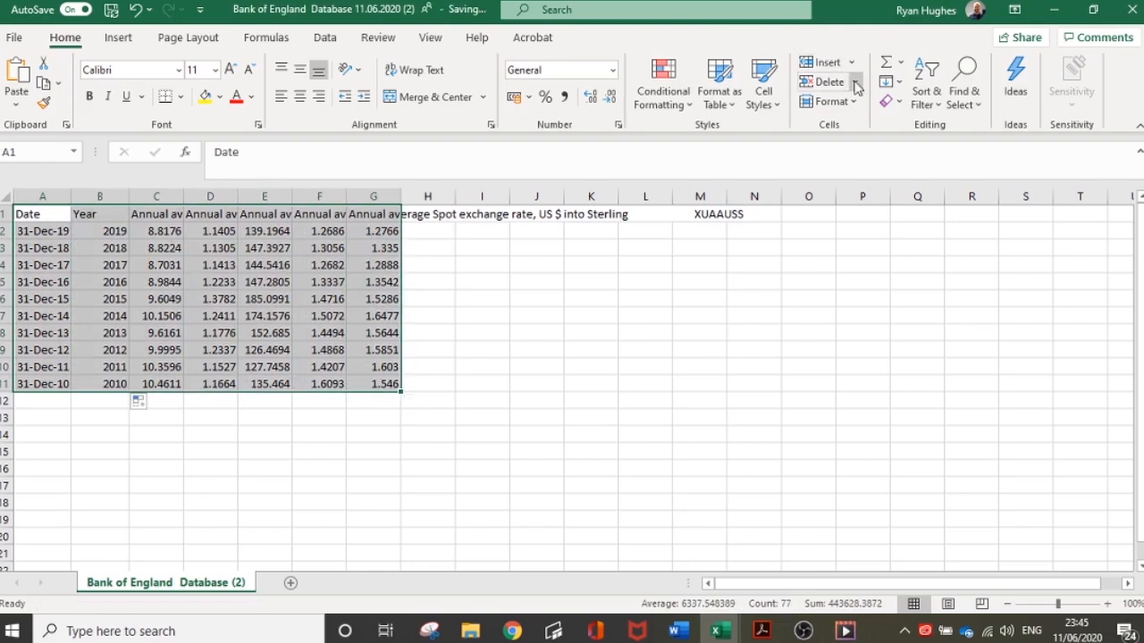
left_click(324, 38)
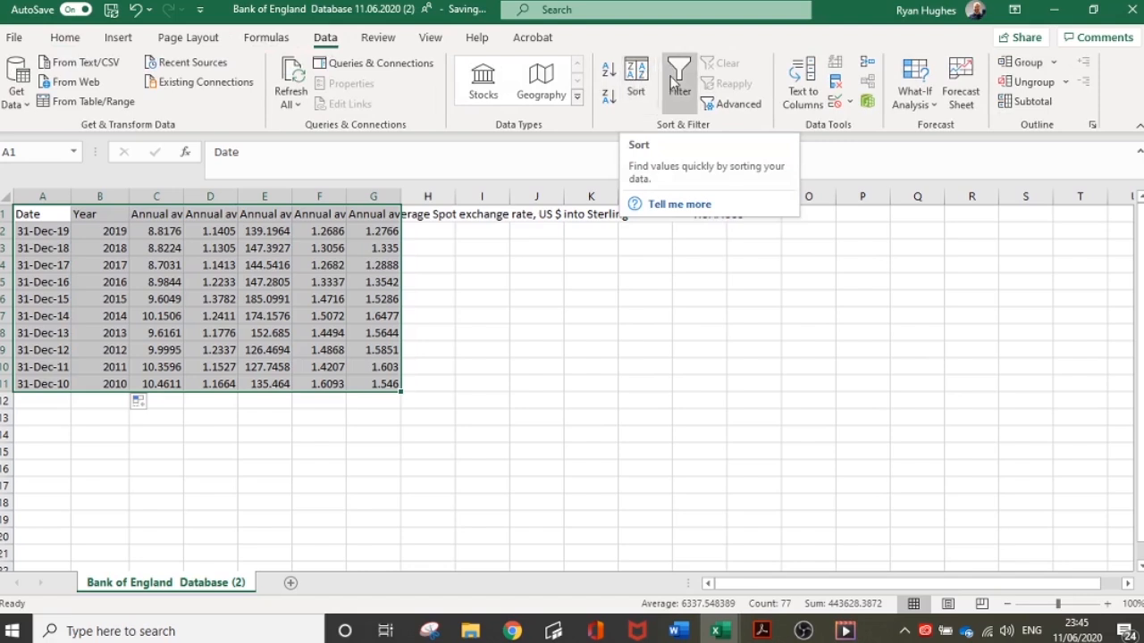
left_click(636, 81)
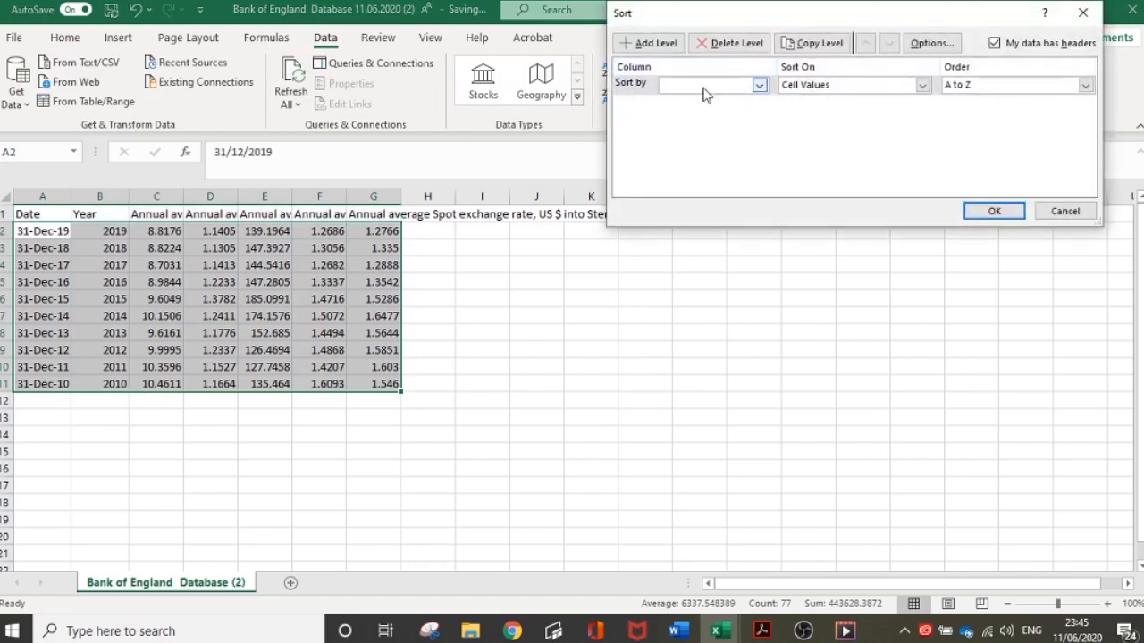
left_click(729, 89)
left_click(715, 121)
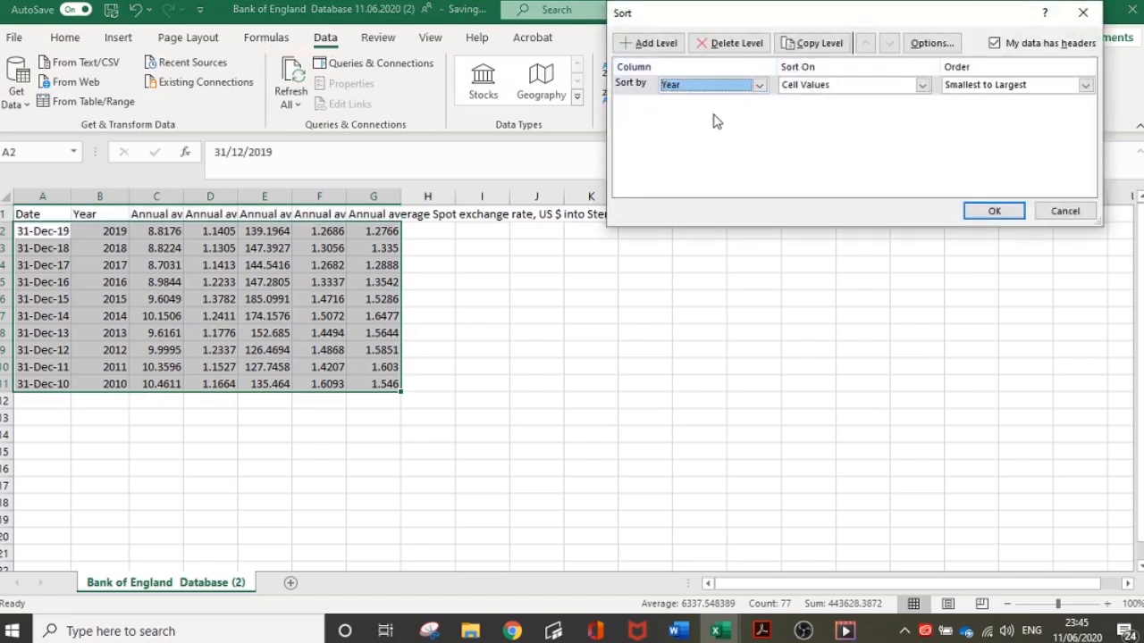
left_click(992, 211)
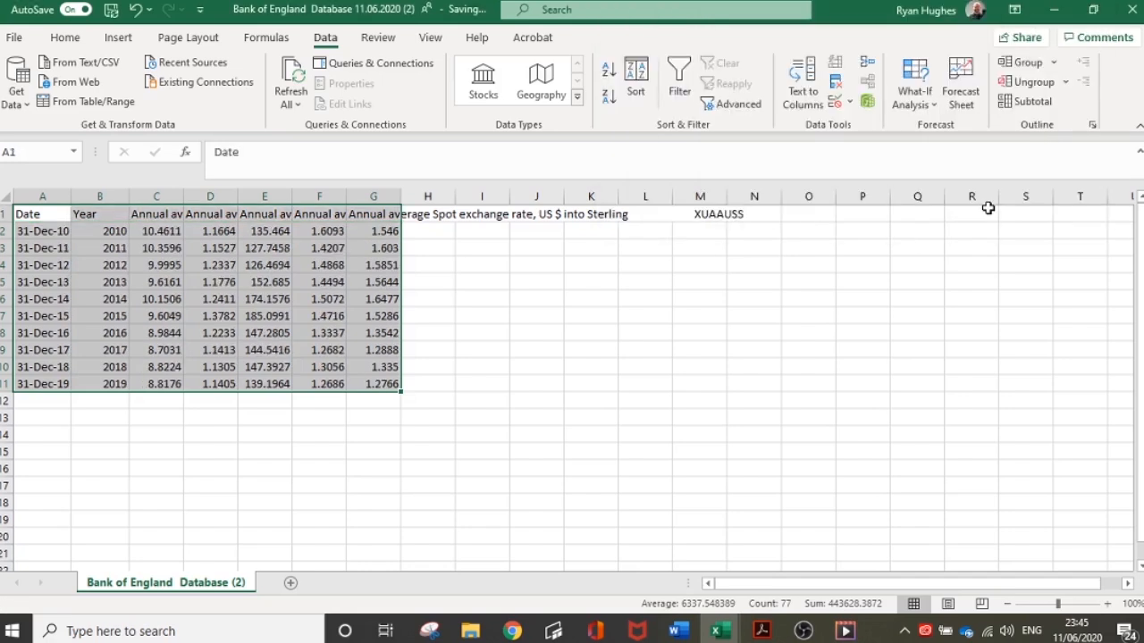
Replace the long currency headers in C1 through G1 with CNY, EUR, JPY, CHF and USD
left_click(161, 215)
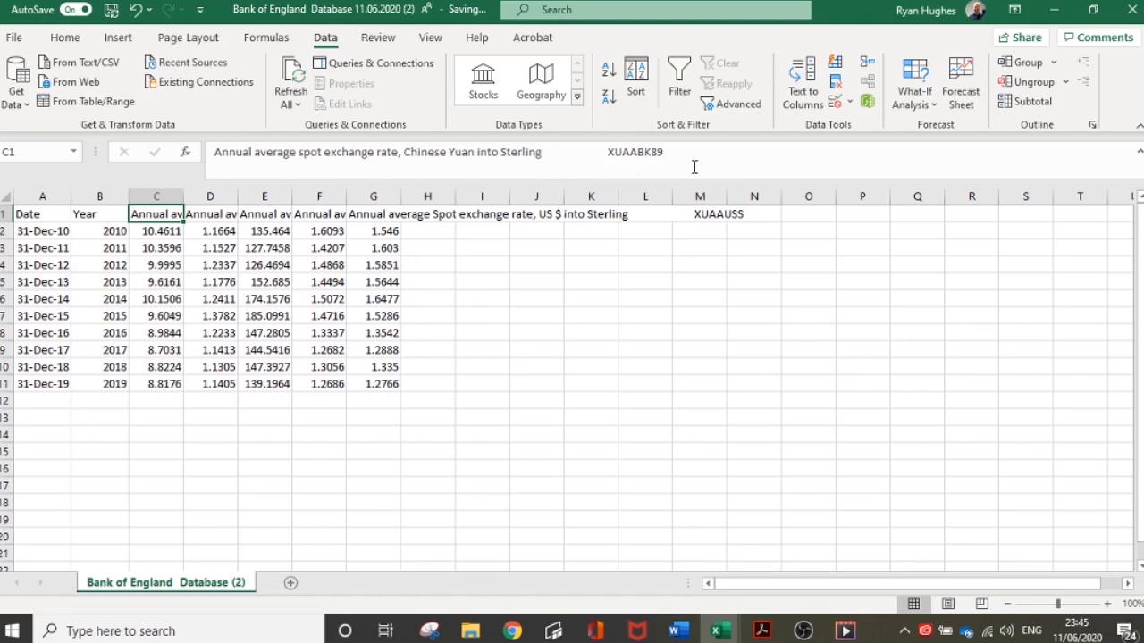
left_click(162, 235)
left_click(167, 212)
type("CNY")
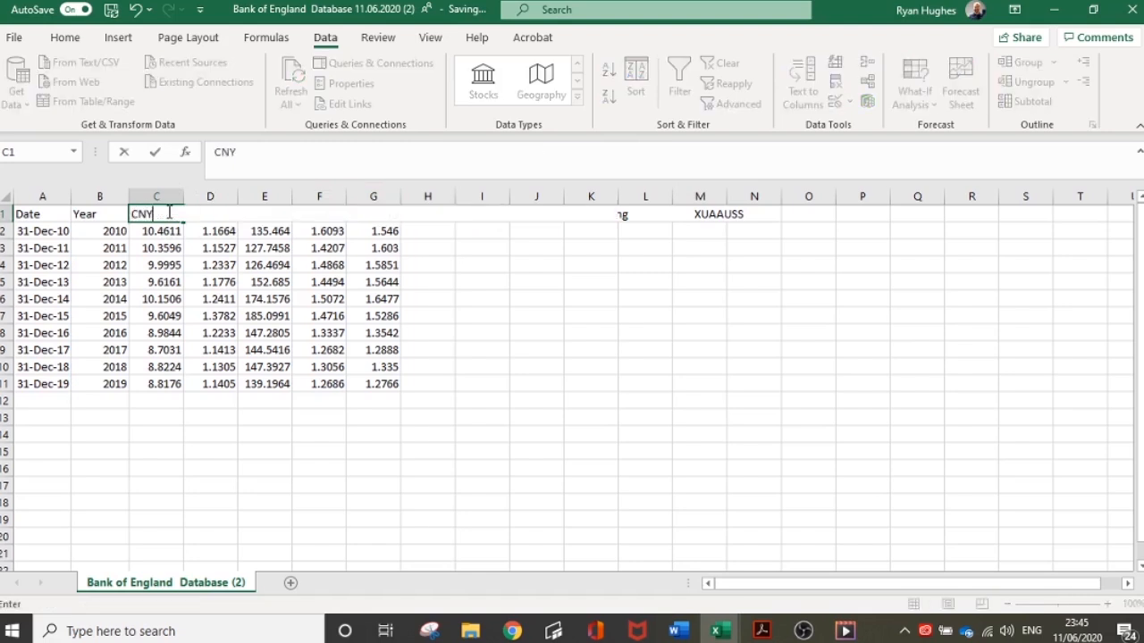
key("Tab")
type("EUR")
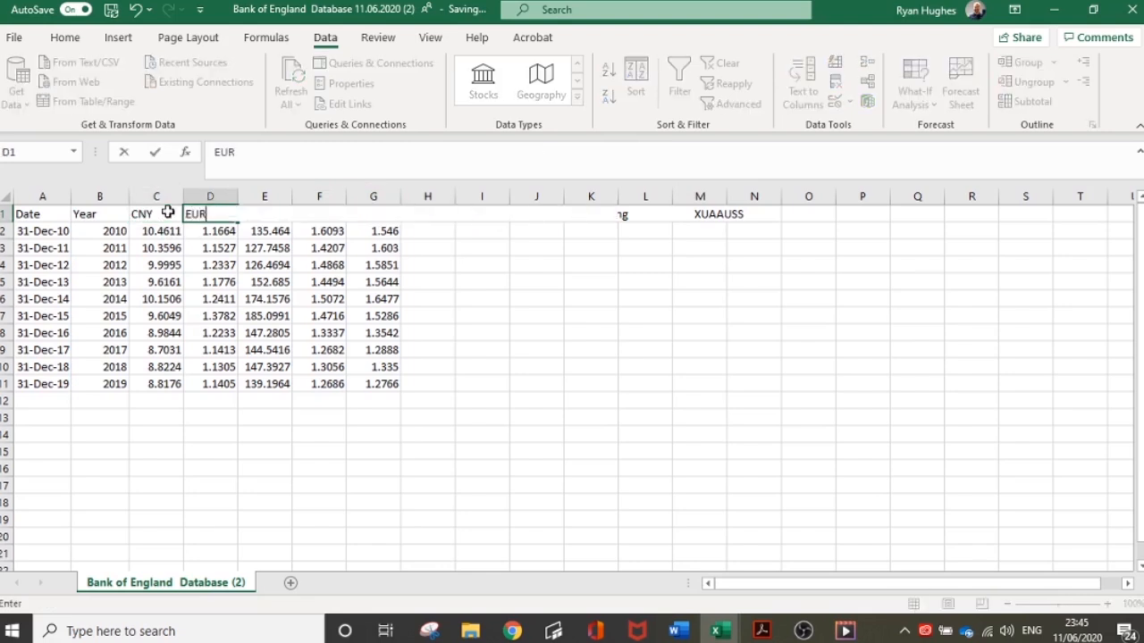
key("Tab")
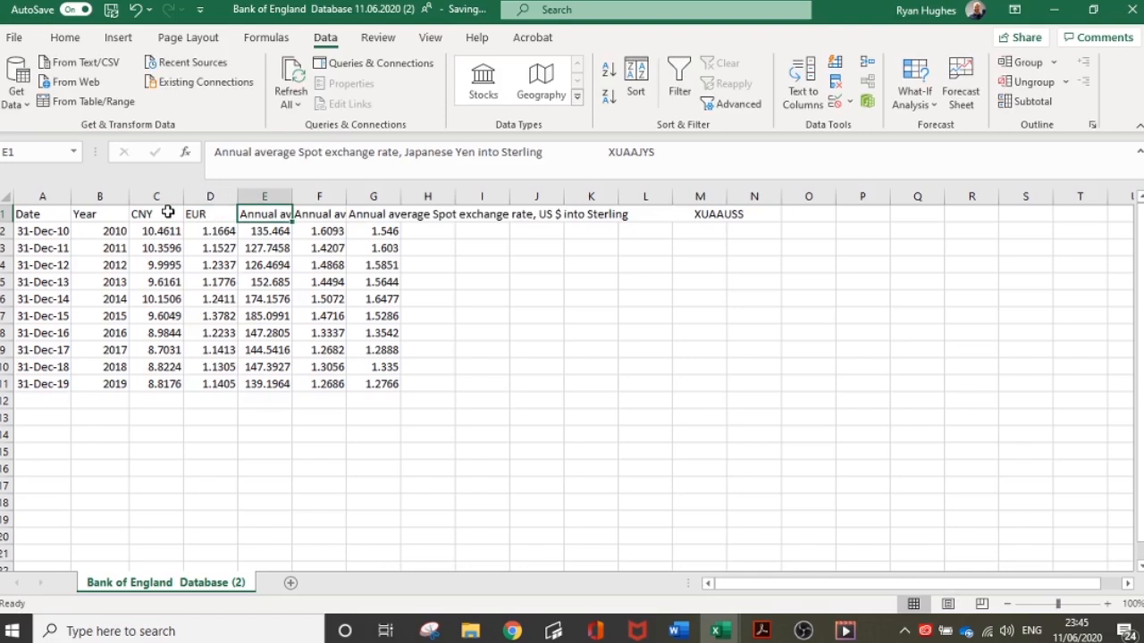
type("P")
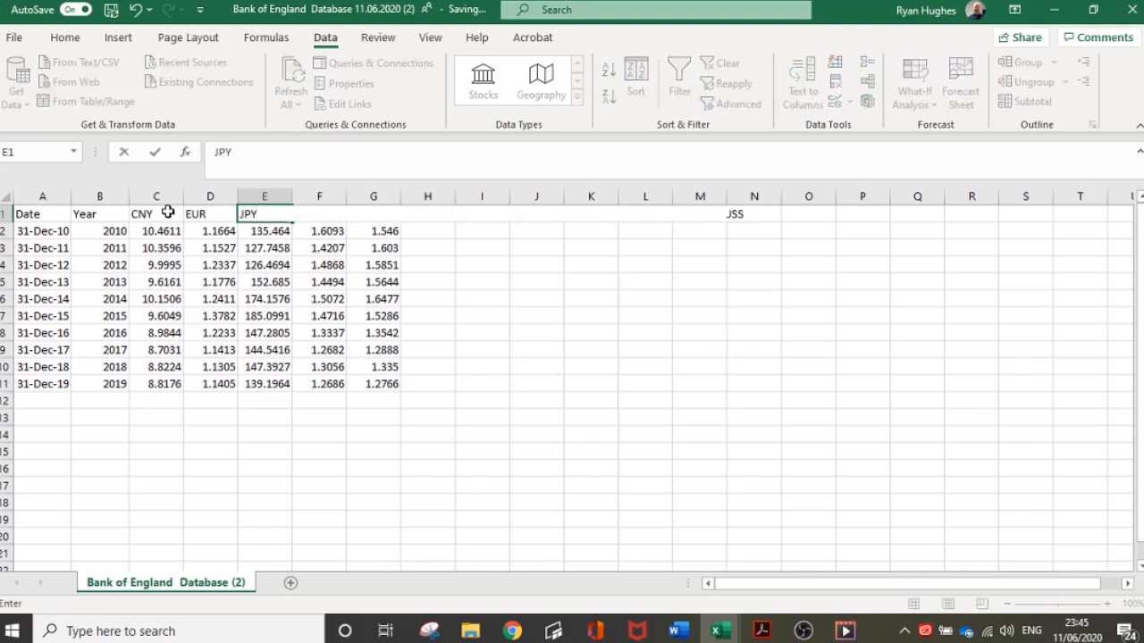
type("Y")
key("Tab")
type("CHF")
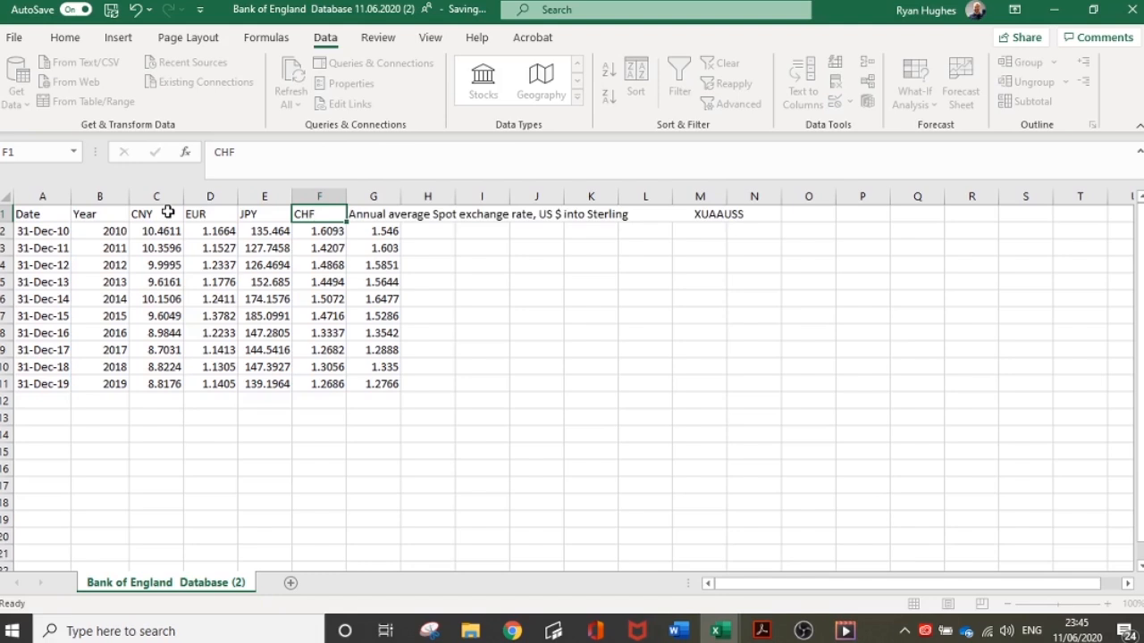
key("Tab")
type("USD")
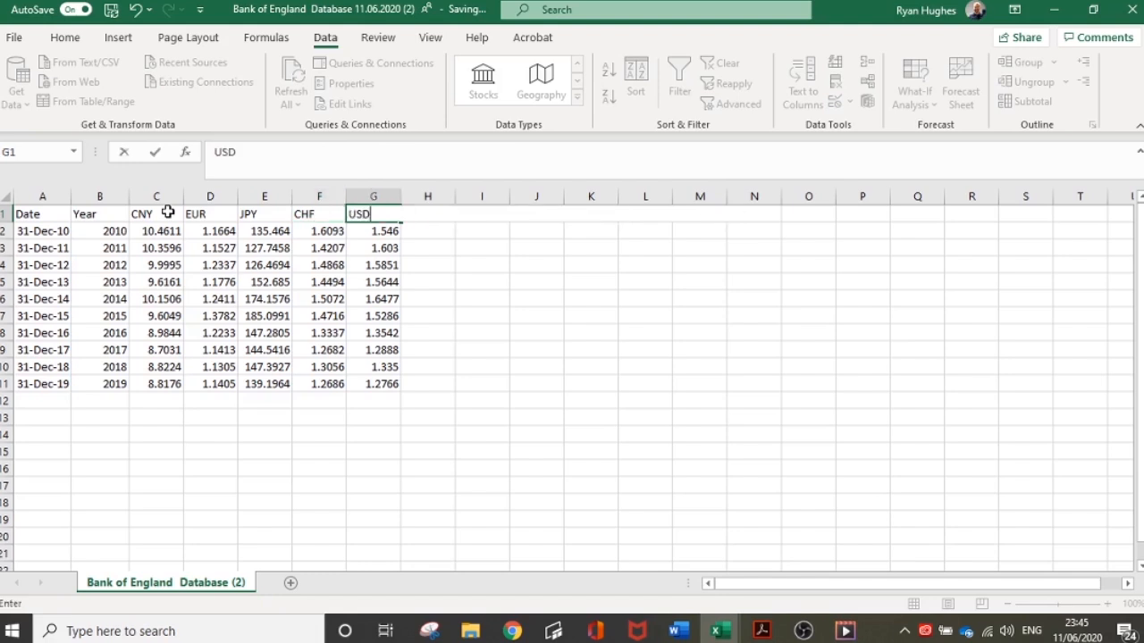
key("Return")
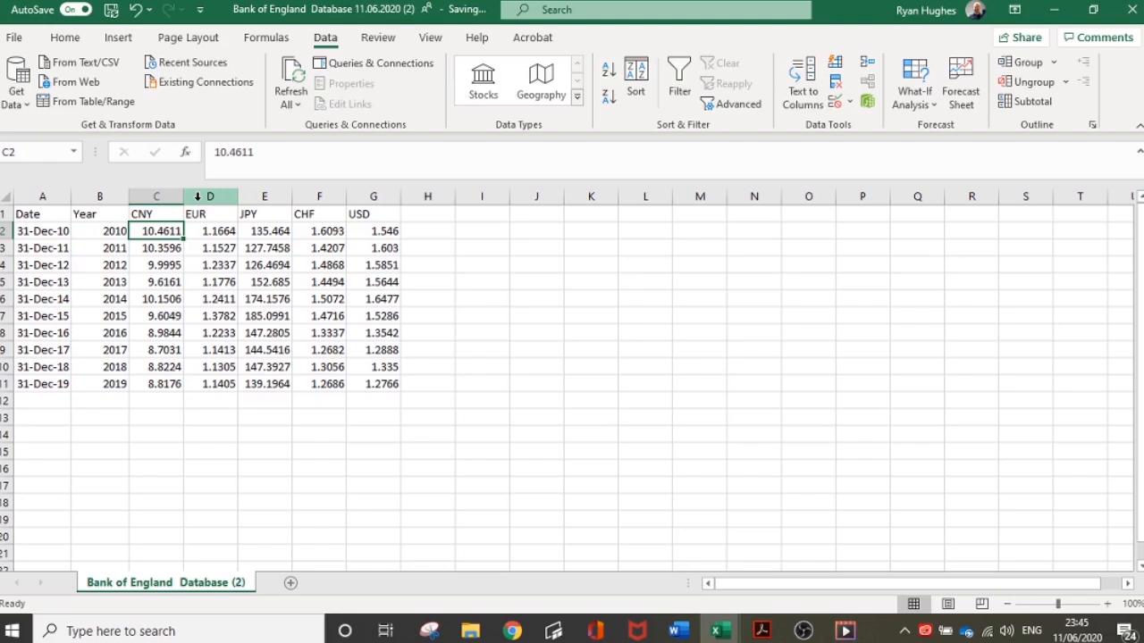
Insert two blank columns after each of the CNY, EUR, JPY and CHF rate columns
left_click_drag(198, 196, 265, 200)
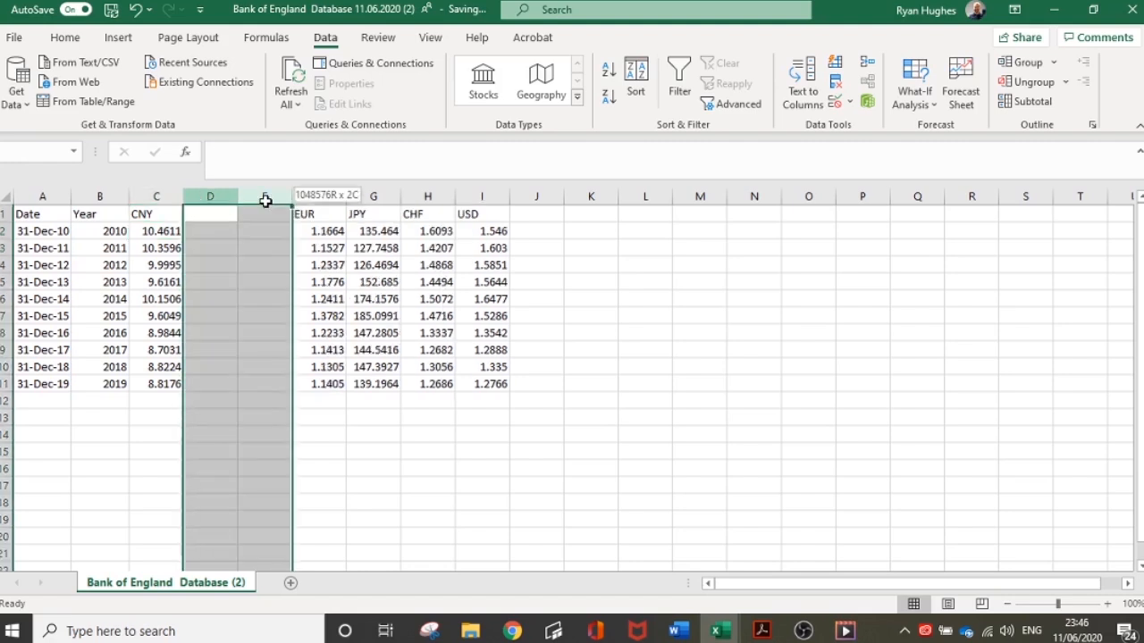
key("ctrl+c")
right_click(379, 195)
left_click(465, 334)
left_click(528, 197)
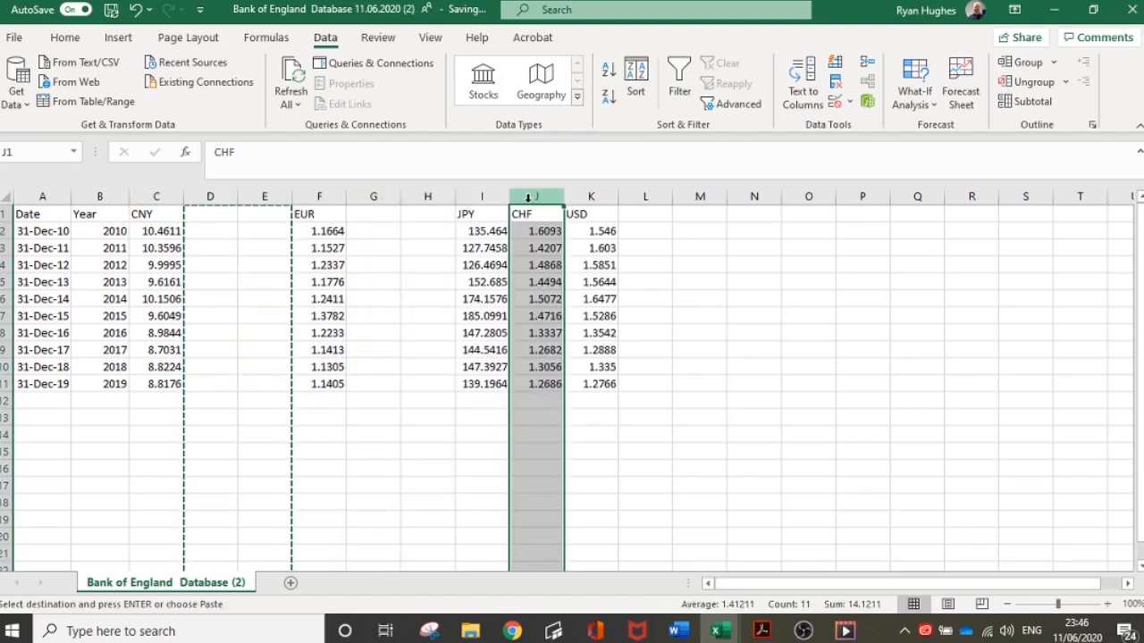
right_click(528, 198)
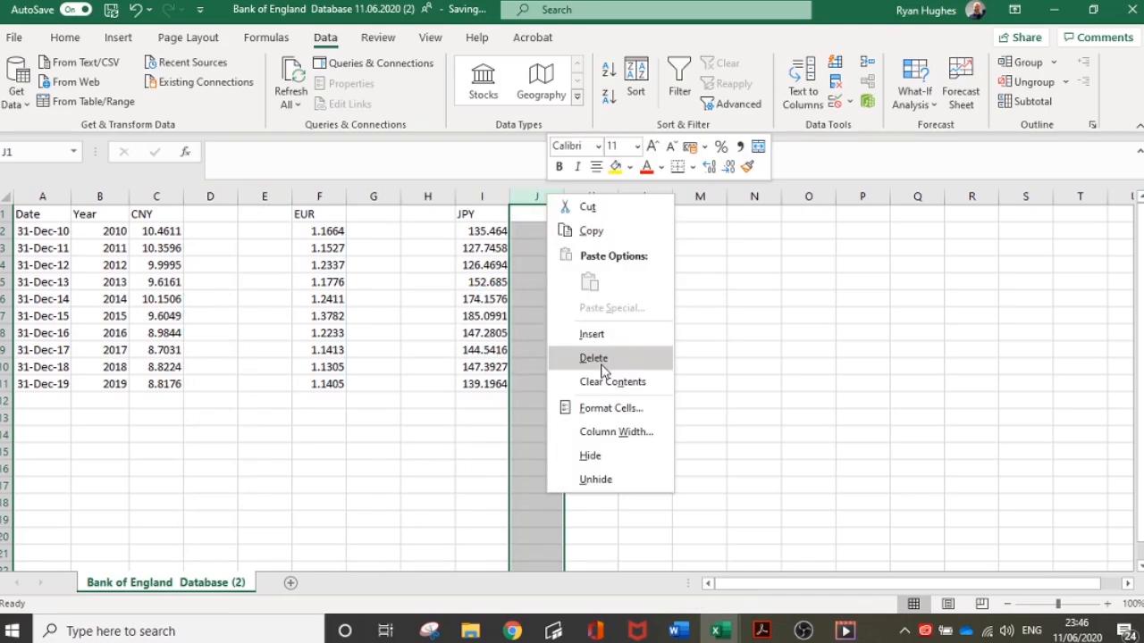
left_click(598, 332)
left_click(700, 196)
right_click(695, 196)
left_click(760, 335)
left_click(209, 225)
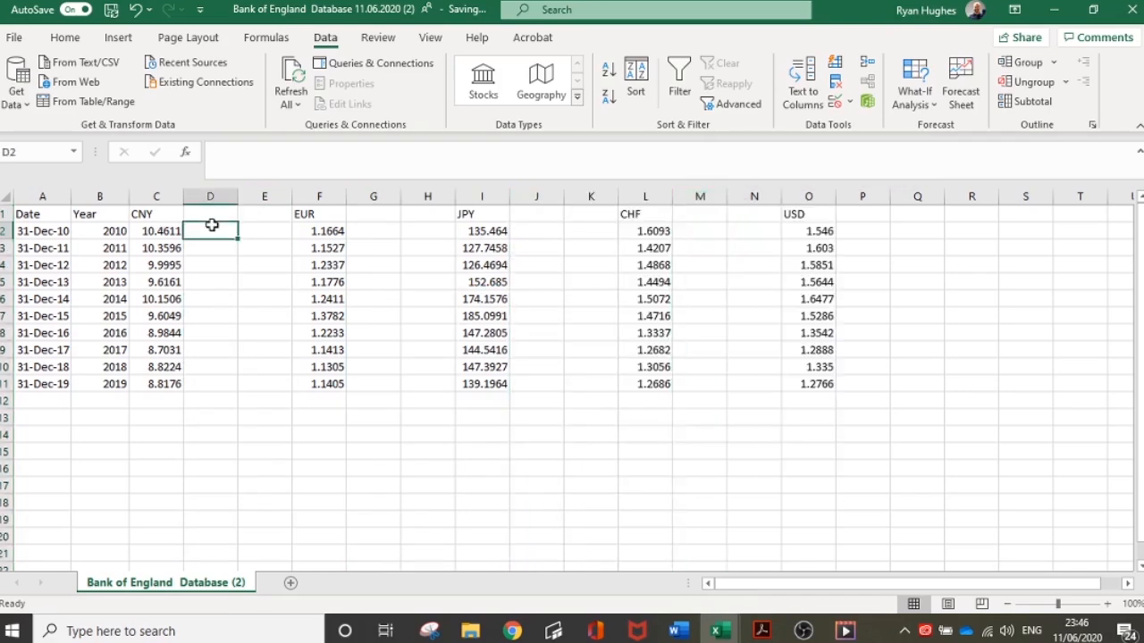
Apply all borders to the table range A1:R11, including two empty columns after USD and one more for a total
left_click_drag(30, 214, 953, 384)
left_click(65, 37)
left_click(181, 95)
left_click(213, 265)
left_click(263, 415)
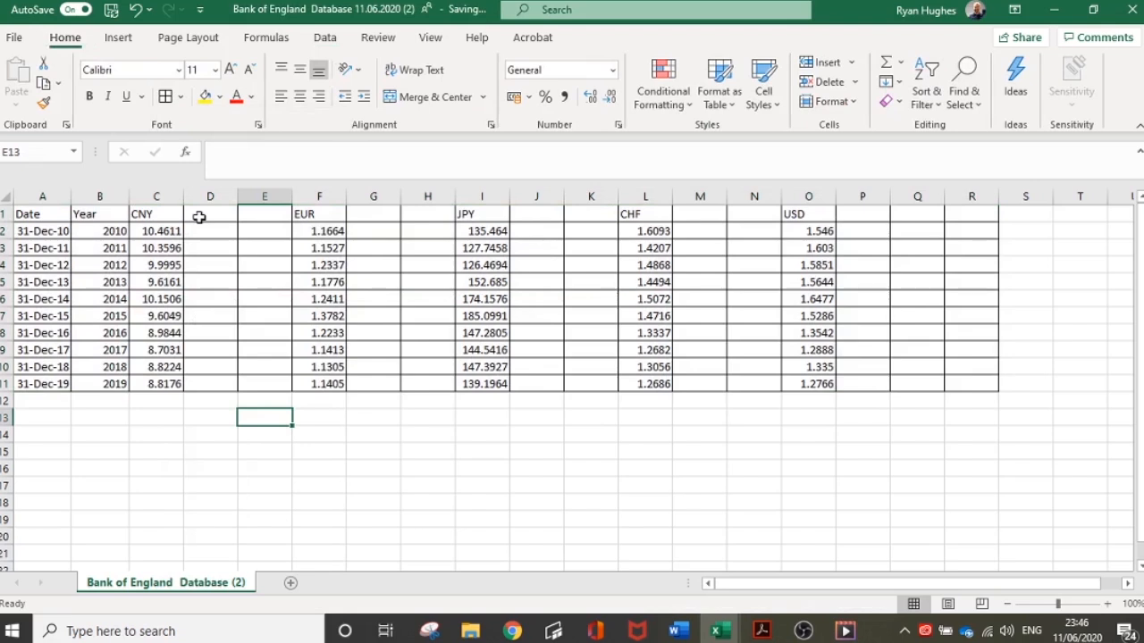
Enter =C1&" Index" in D1 to build the index header from the CNY header
left_click(199, 218)
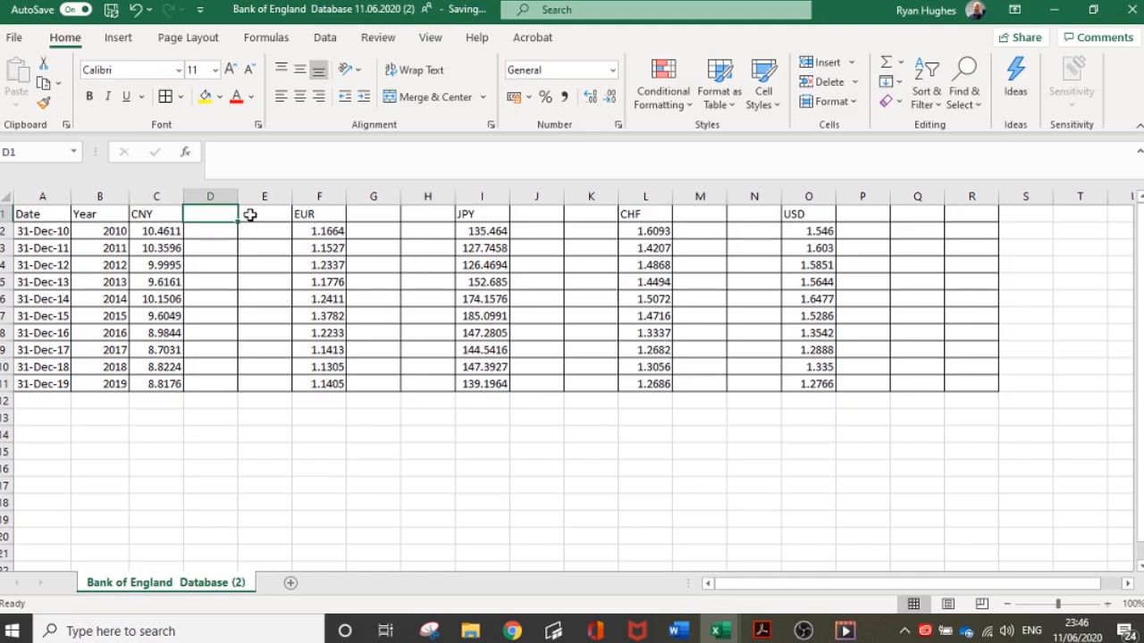
left_click(148, 218)
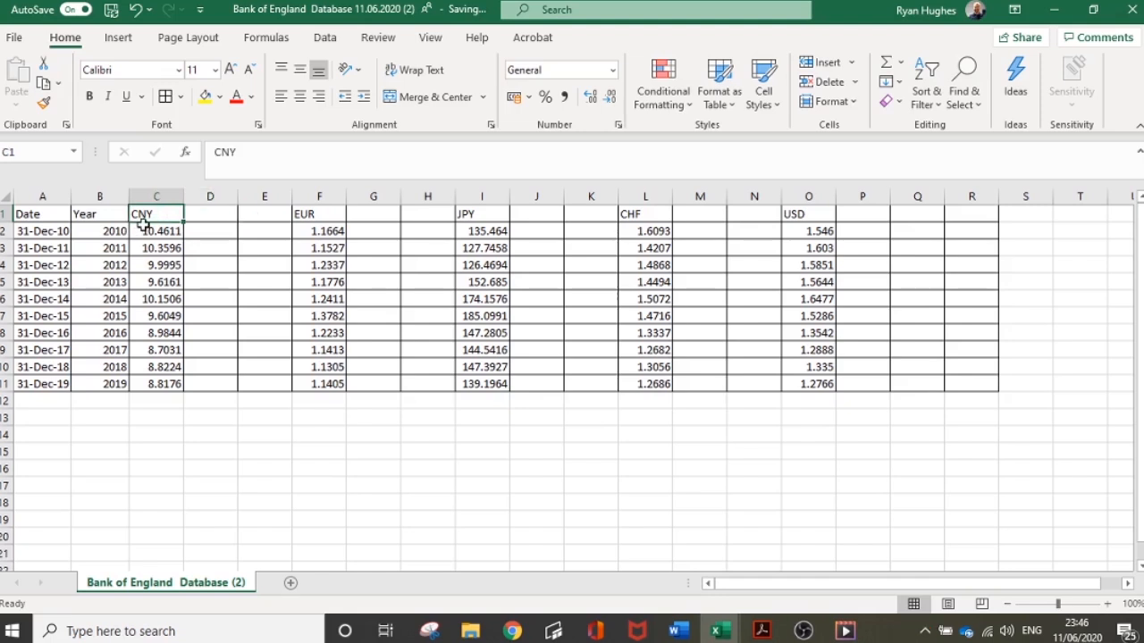
left_click(200, 217)
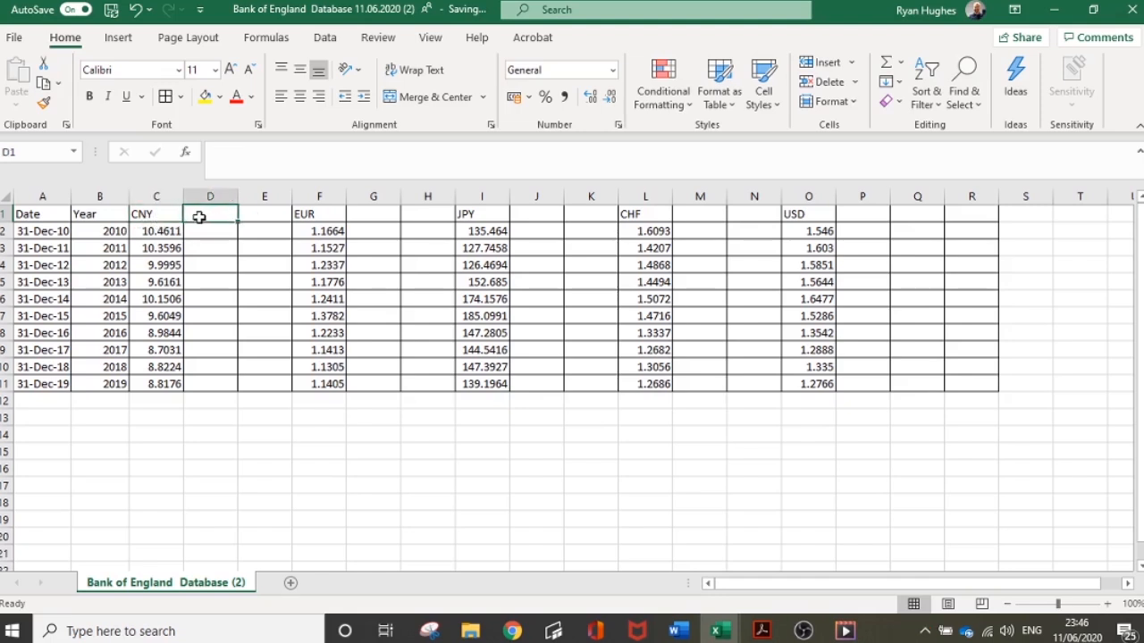
left_click(261, 159)
type("=")
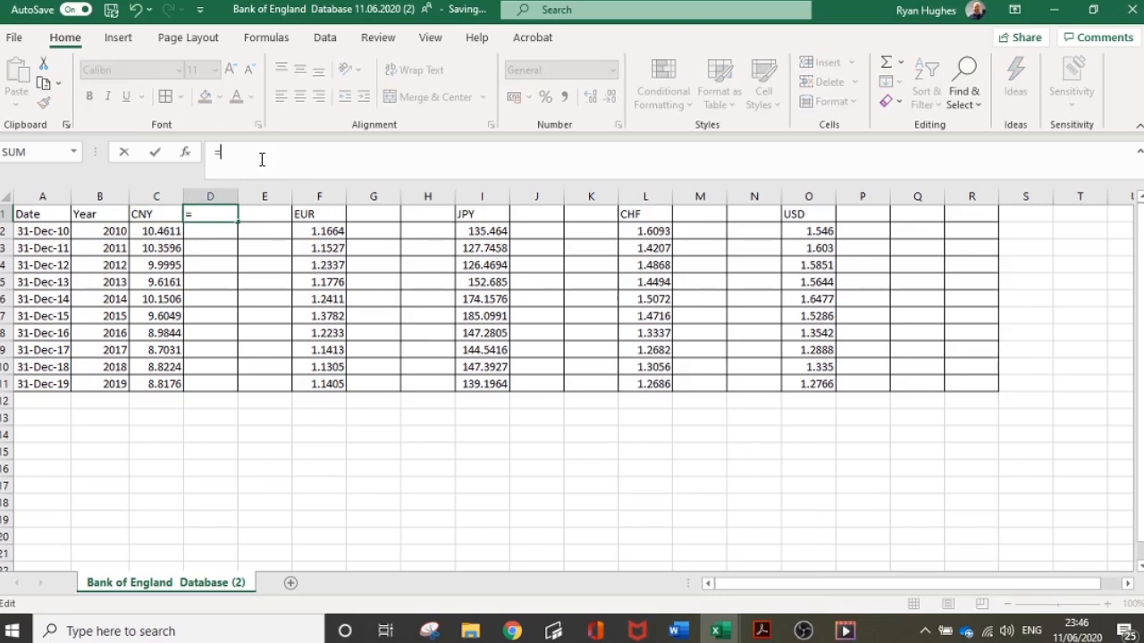
left_click(142, 219)
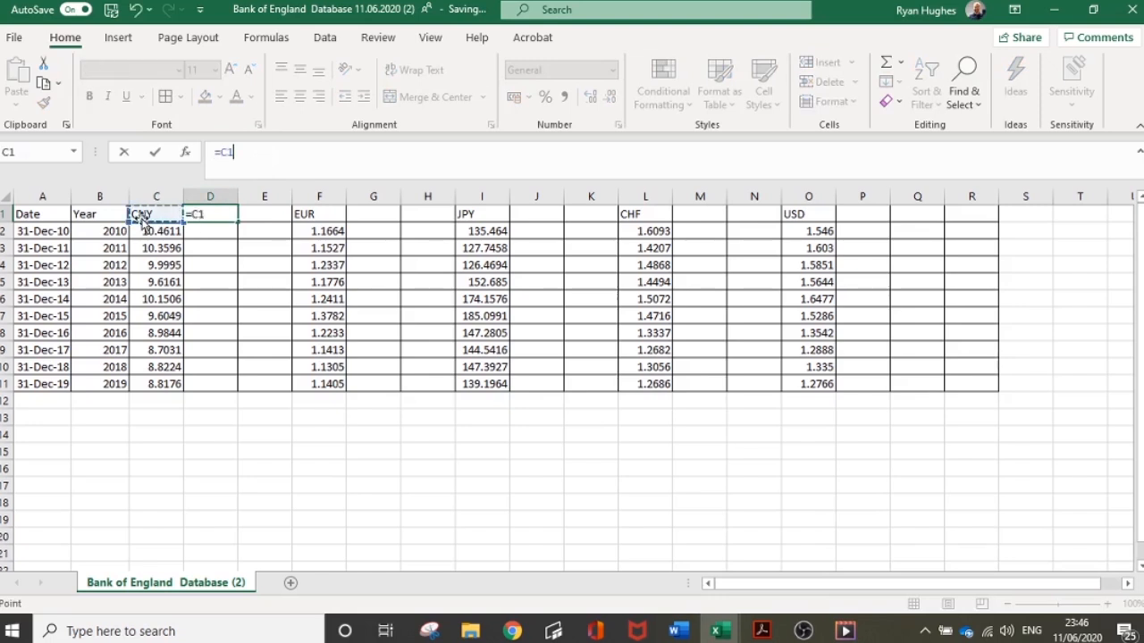
type("&\" Index")
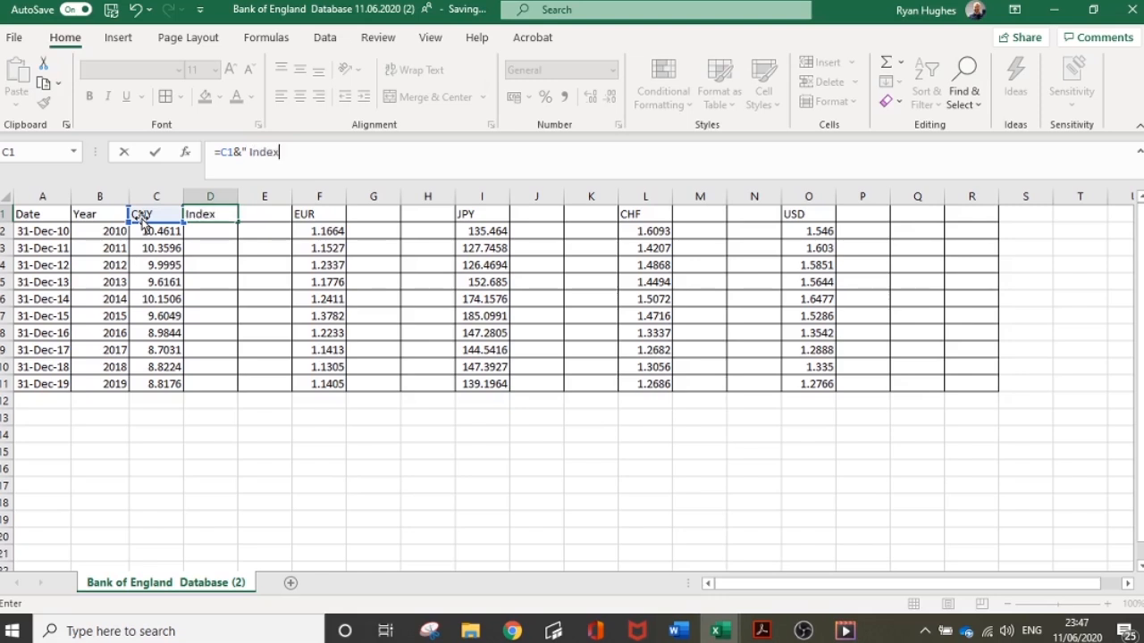
key("Return")
Enter =C1&" Weighted" in E1 to build the weighted header from the CNY header
key("Up")
key("Right")
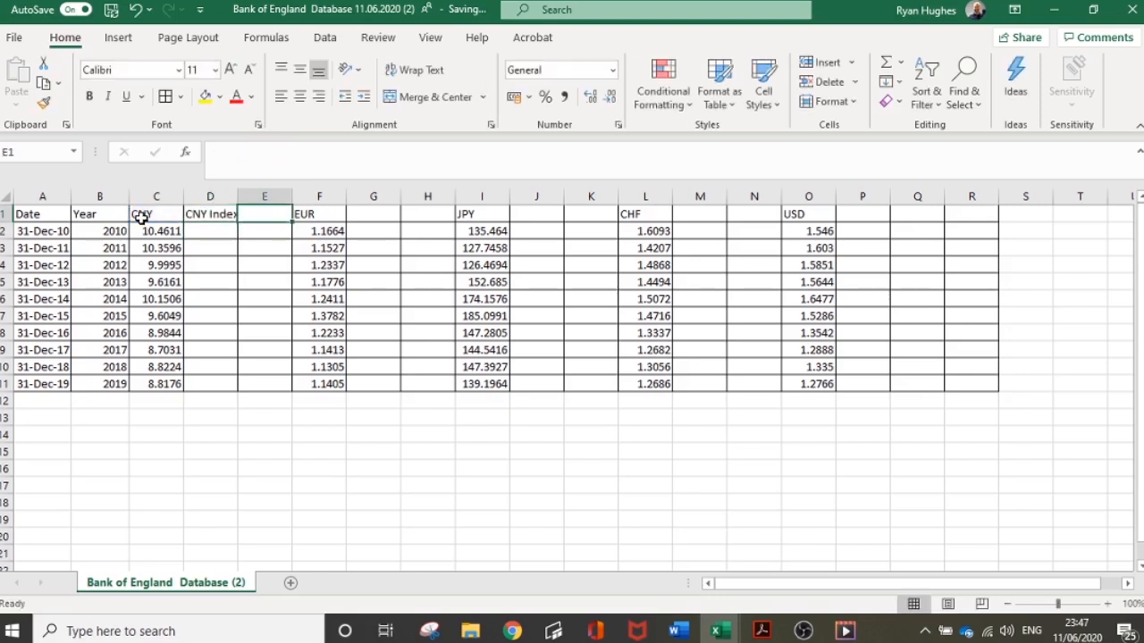
type("=")
left_click(141, 218)
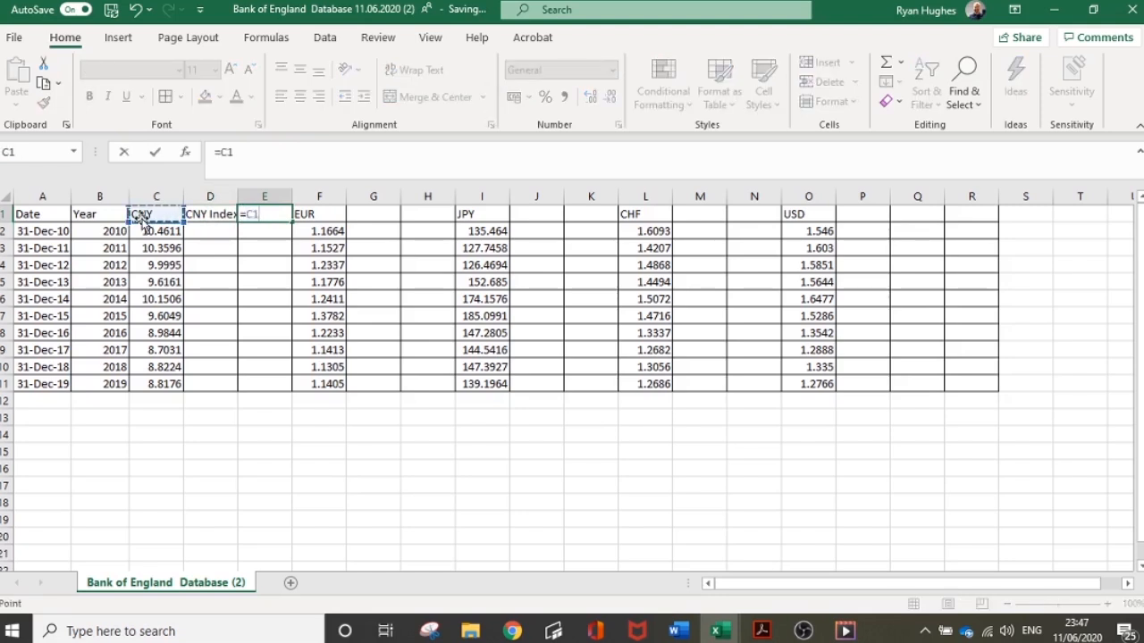
type("&\" Weighted")
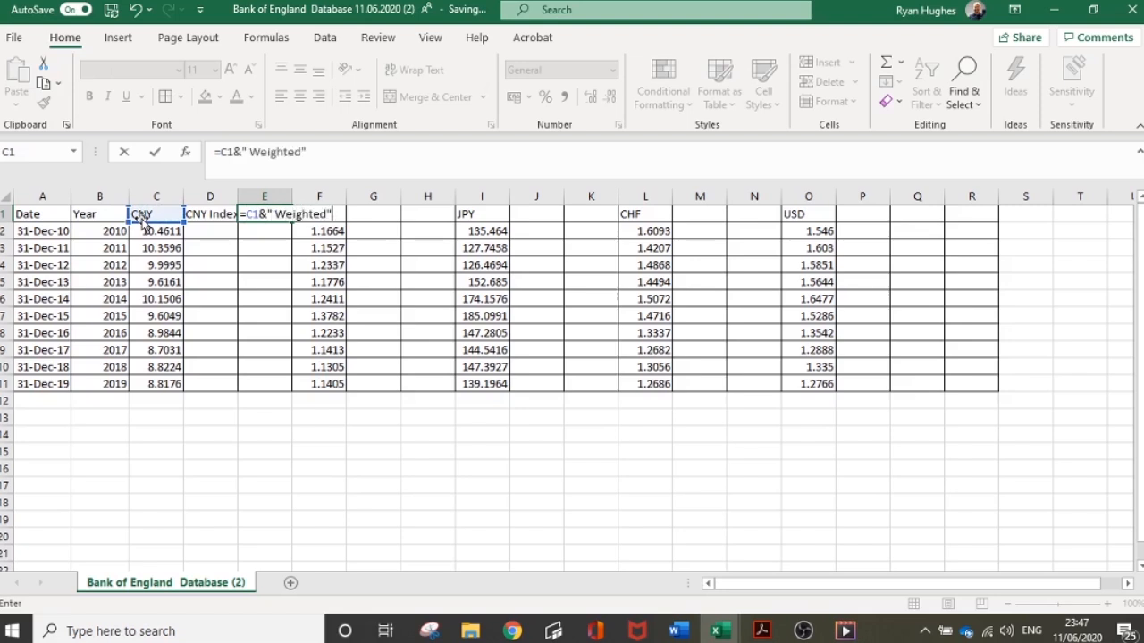
key("Return")
Copy the Index and Weighted header formulas from D1:E1 to G1, J1, M1 and P1 for the other currencies
left_click_drag(212, 215, 288, 214)
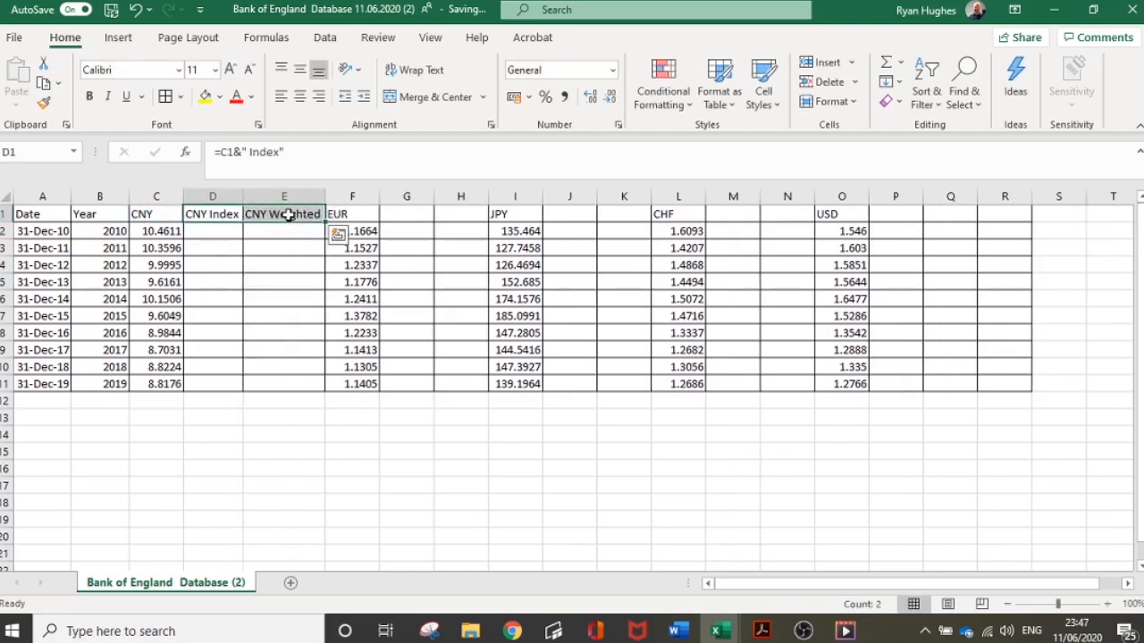
key("ctrl+c")
left_click(406, 215)
key("ctrl+v")
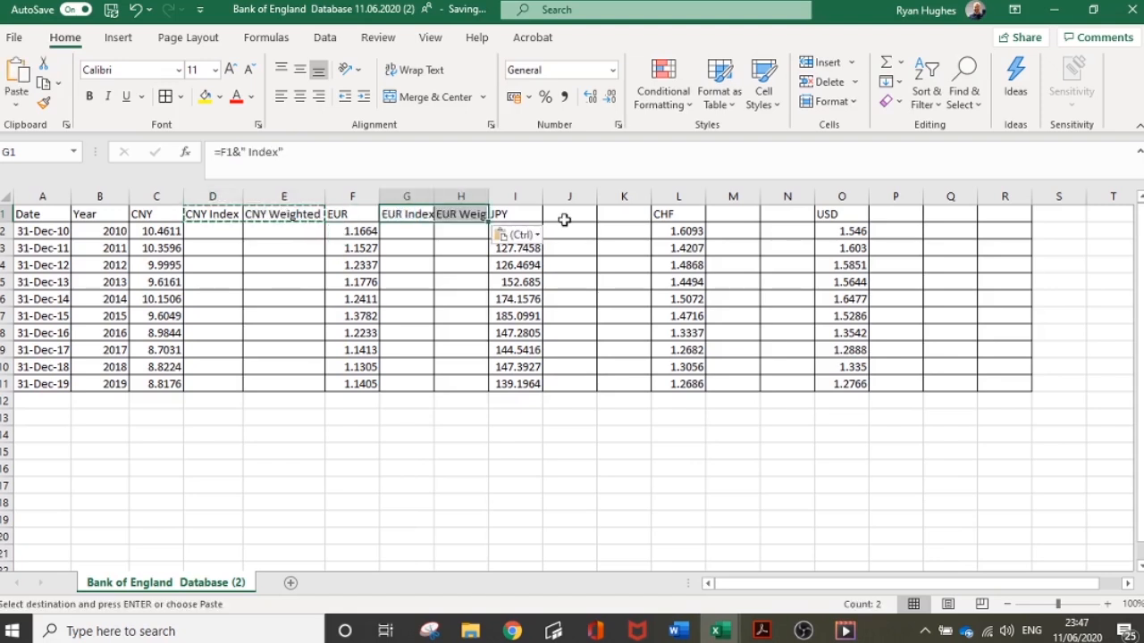
left_click(566, 215)
key("ctrl+v")
left_click(729, 214)
key("ctrl+v")
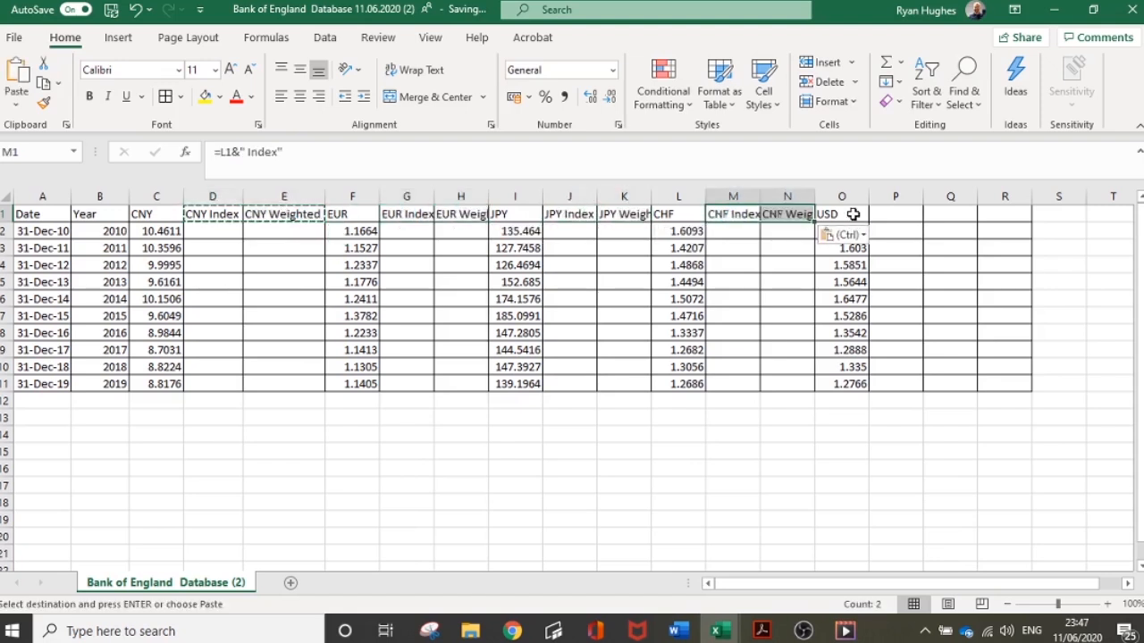
left_click(881, 214)
key("ctrl+v")
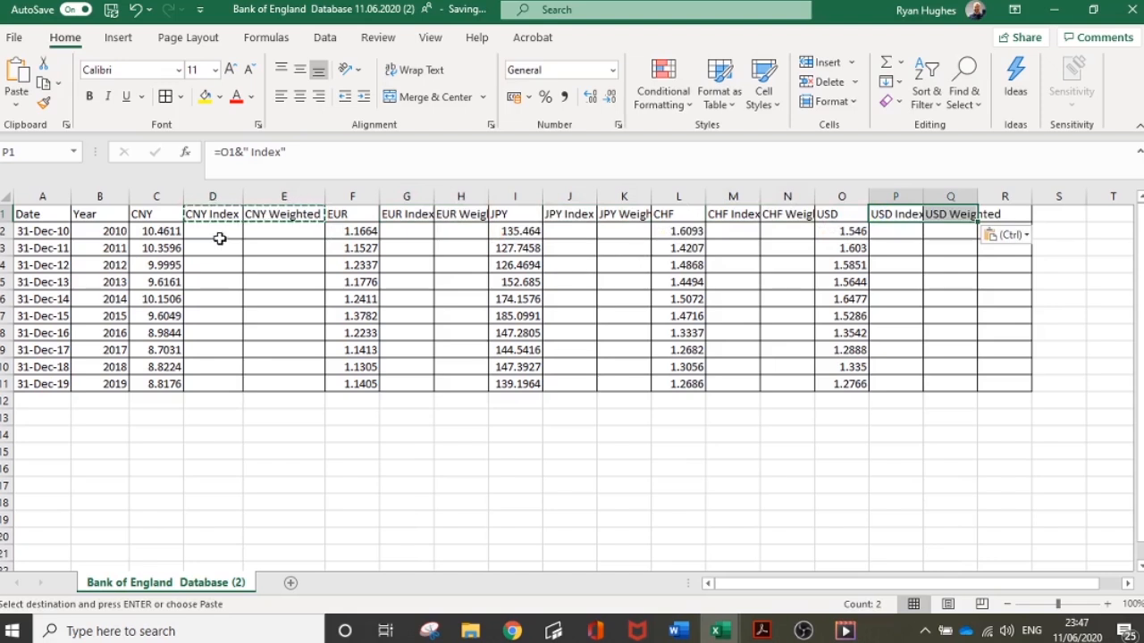
Fit the widths of columns D through Q to their contents and check the CNY and EUR headers
left_click_drag(212, 196, 950, 197)
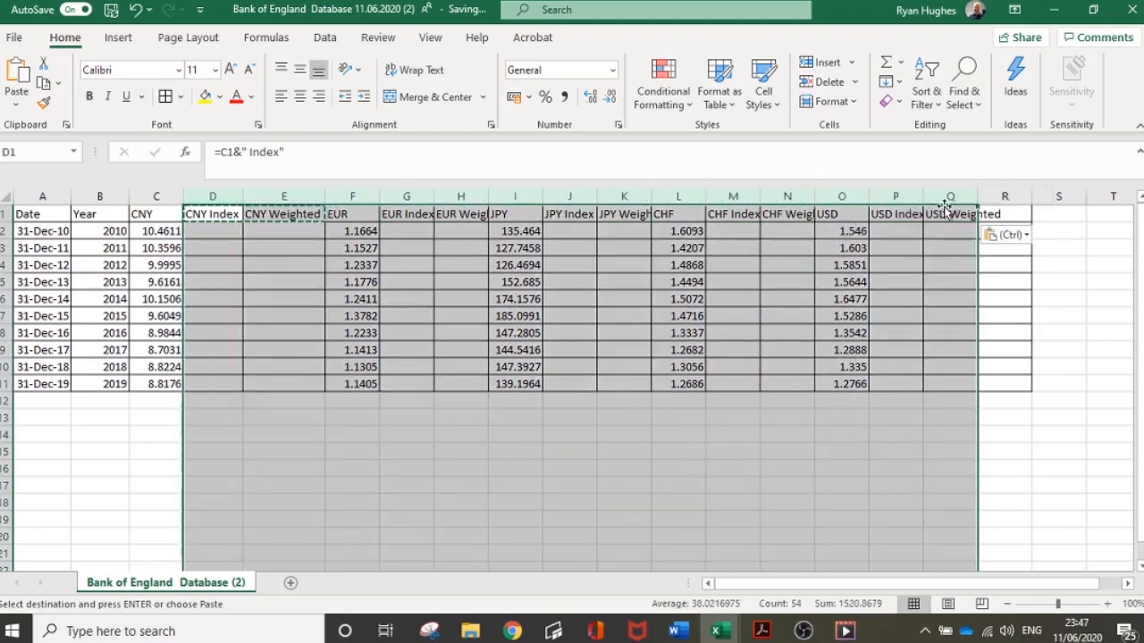
double_click(242, 193)
left_click(489, 466)
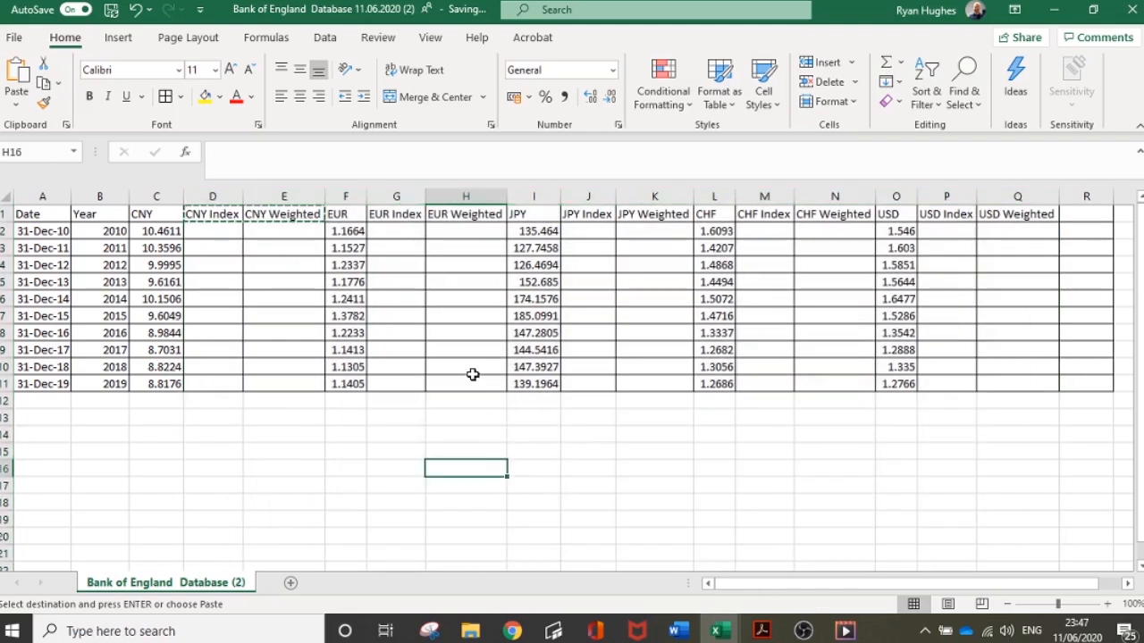
left_click(238, 213)
left_click(288, 213)
left_click(396, 217)
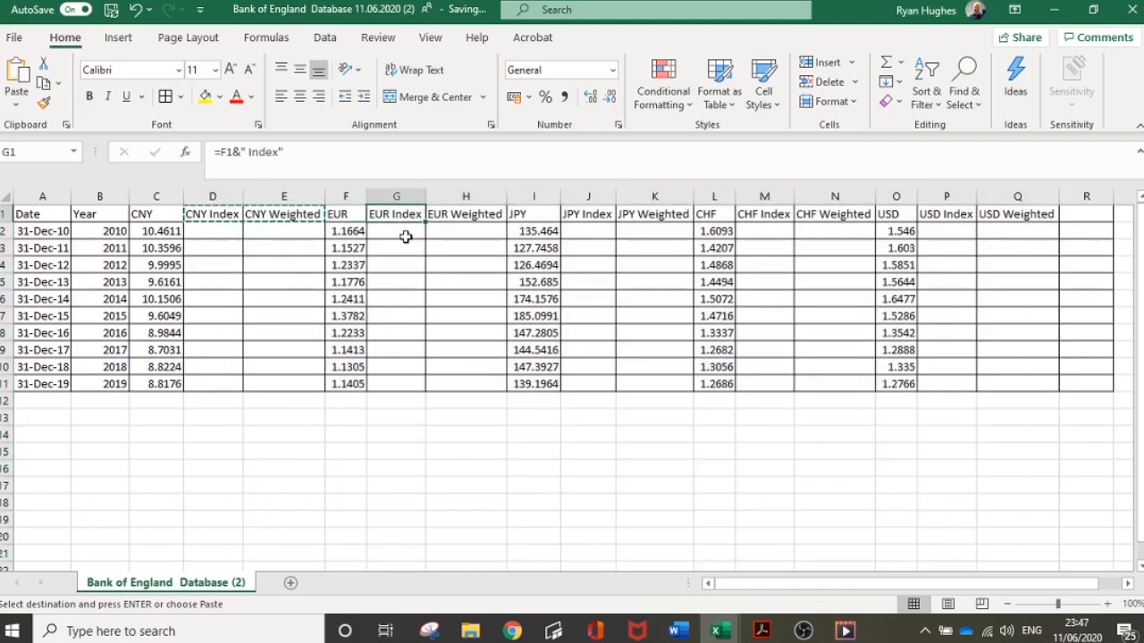
Head column R "Effective Exchange Rate" in R1 and fit the column's width to the text
left_click(1082, 215)
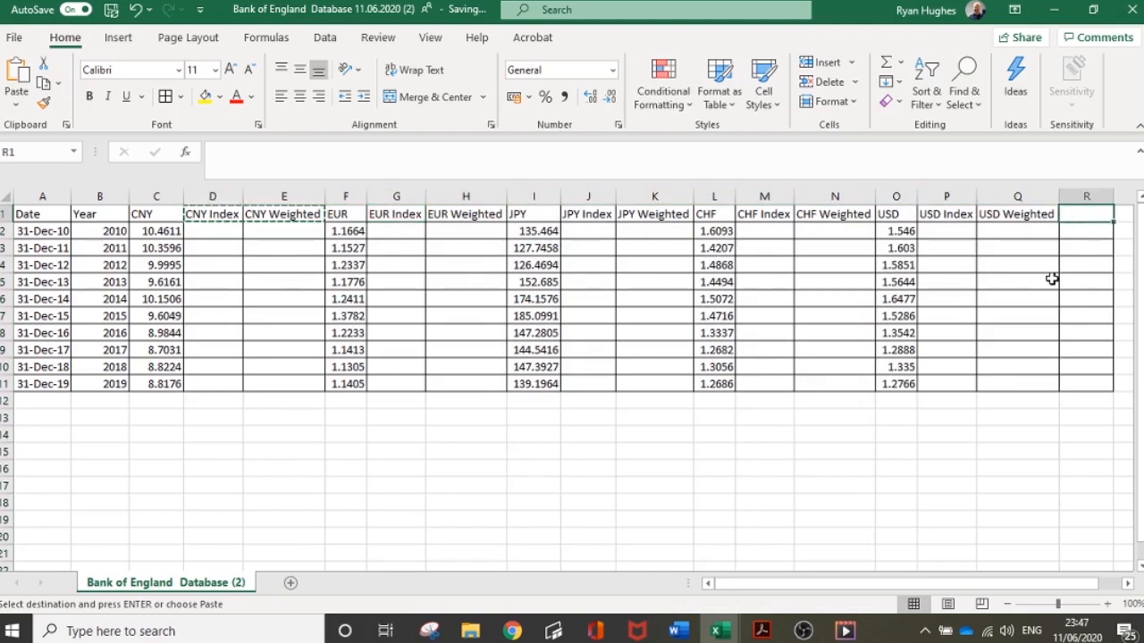
type("Effective Exchange Rate")
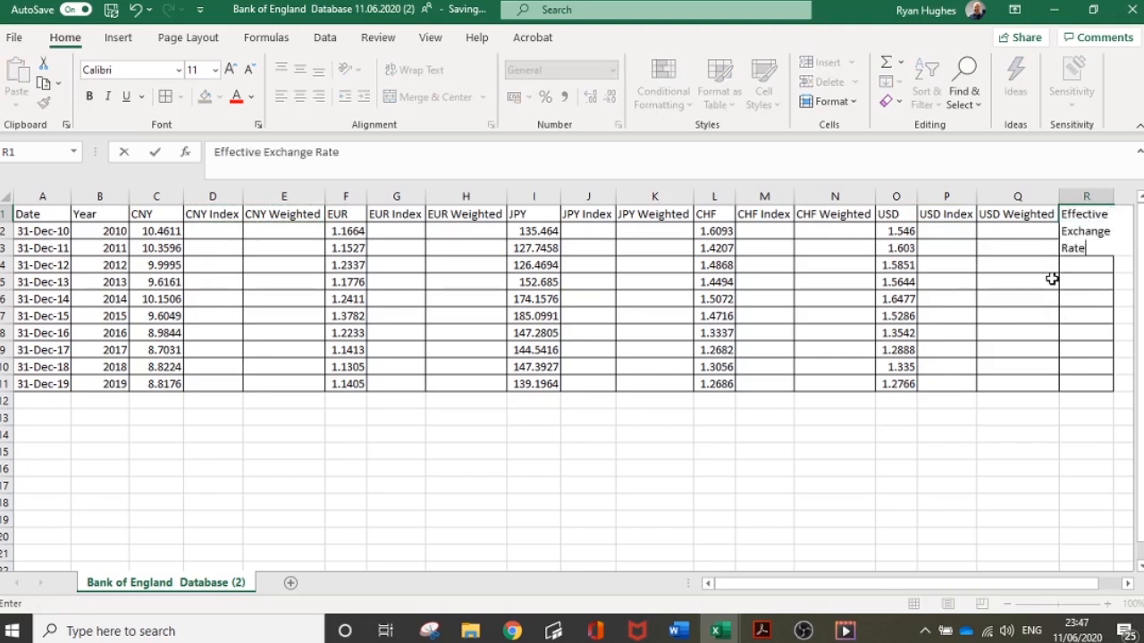
key("Return")
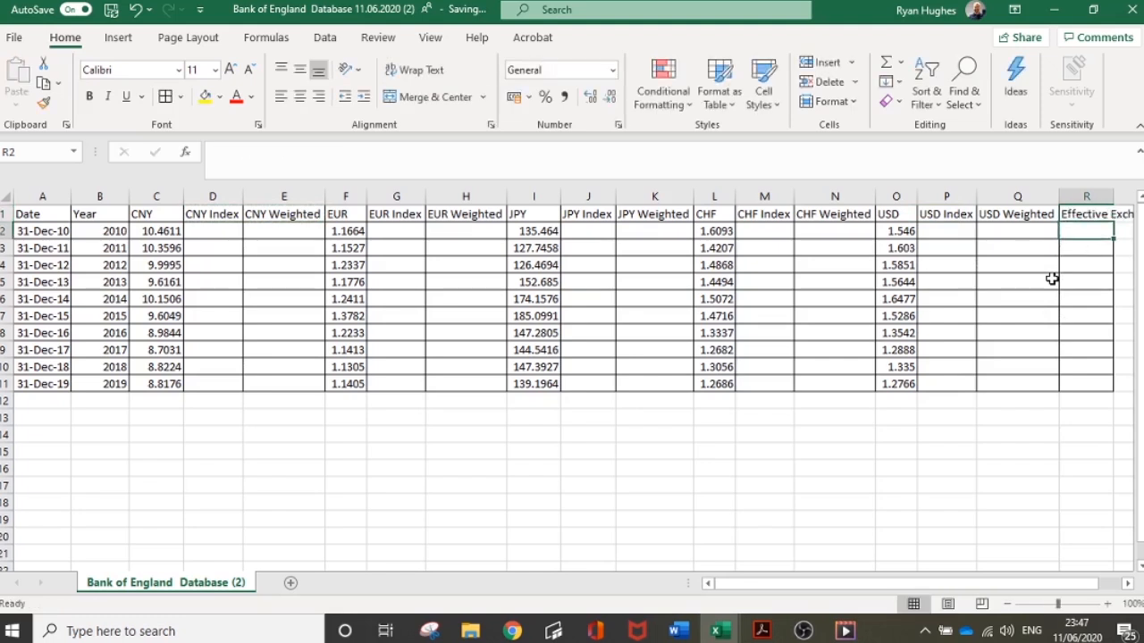
double_click(1112, 196)
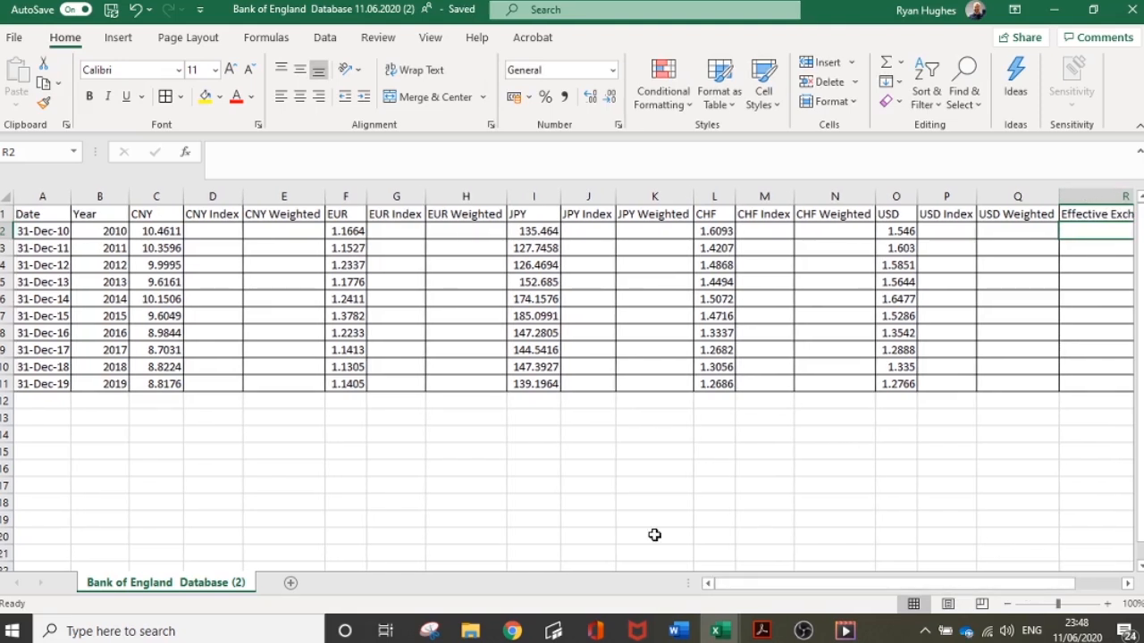
Enter 2010 as the base year in B13 below the Year column and make it bold
left_click(104, 421)
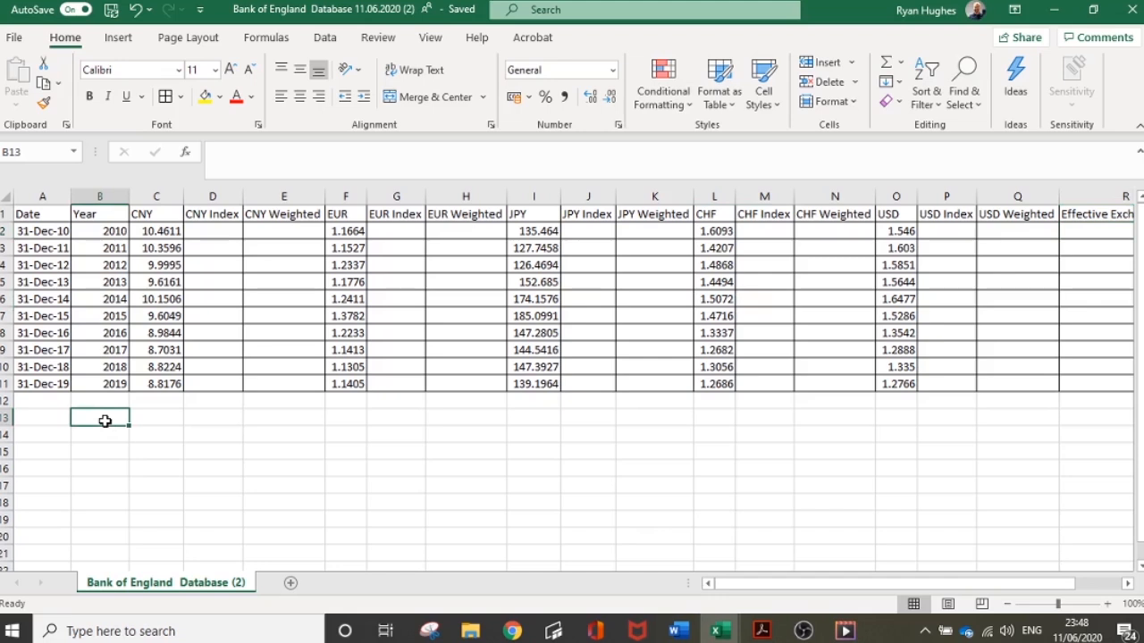
type("2010")
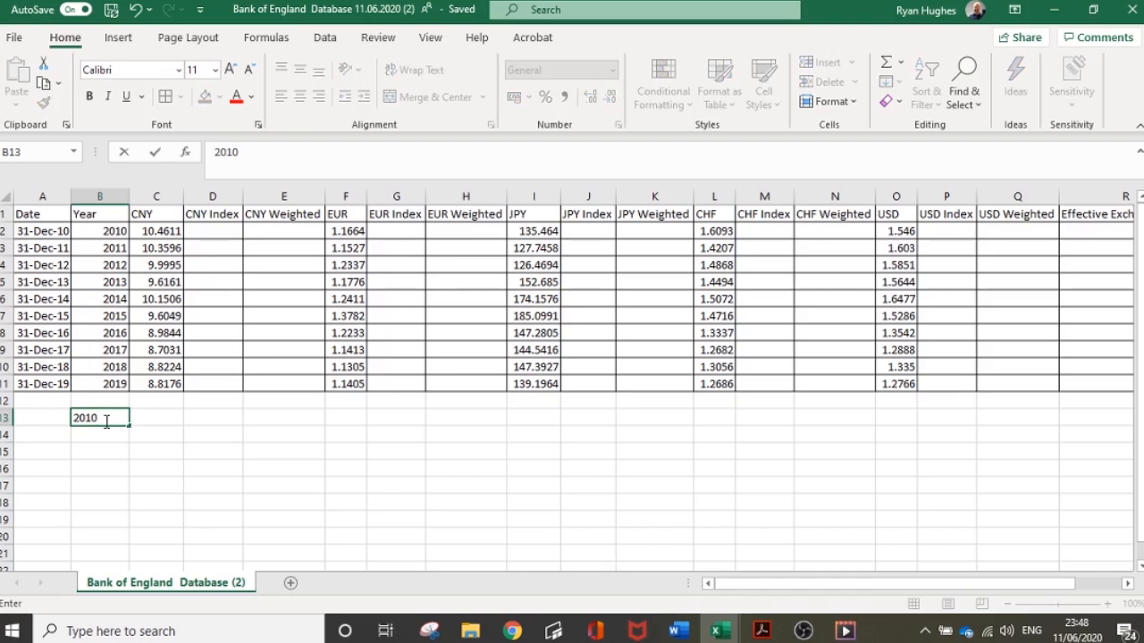
key("Return")
left_click(104, 420)
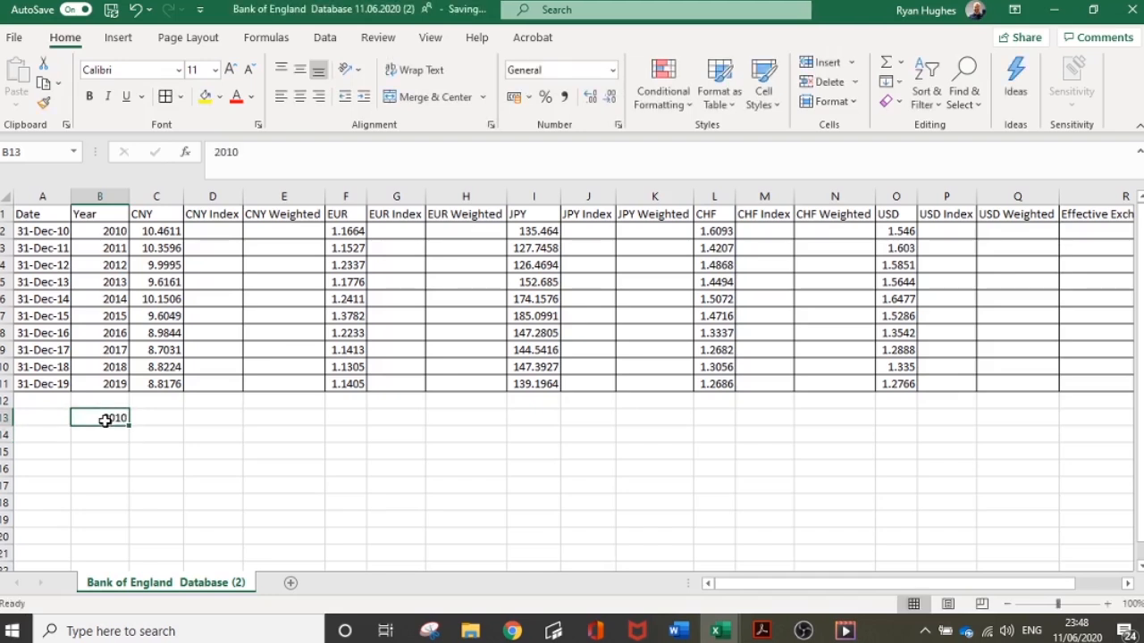
key("Down")
key("Up")
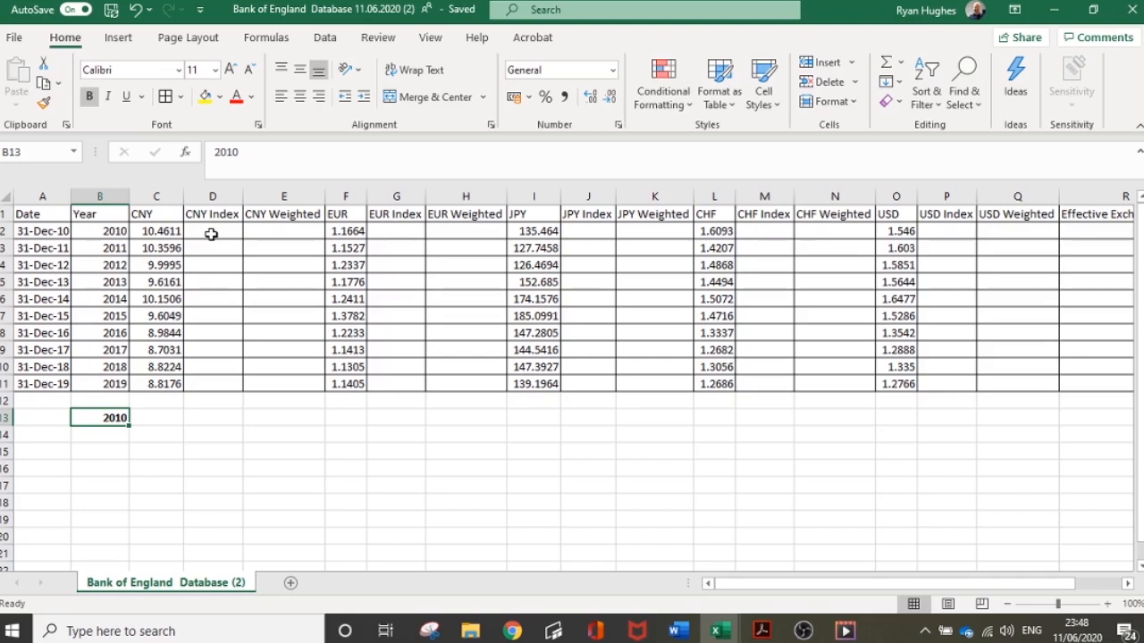
Enter =VLOOKUP(B13,B2:O11,2) in C13 to look up the CNY rate for the base year
left_click(157, 248)
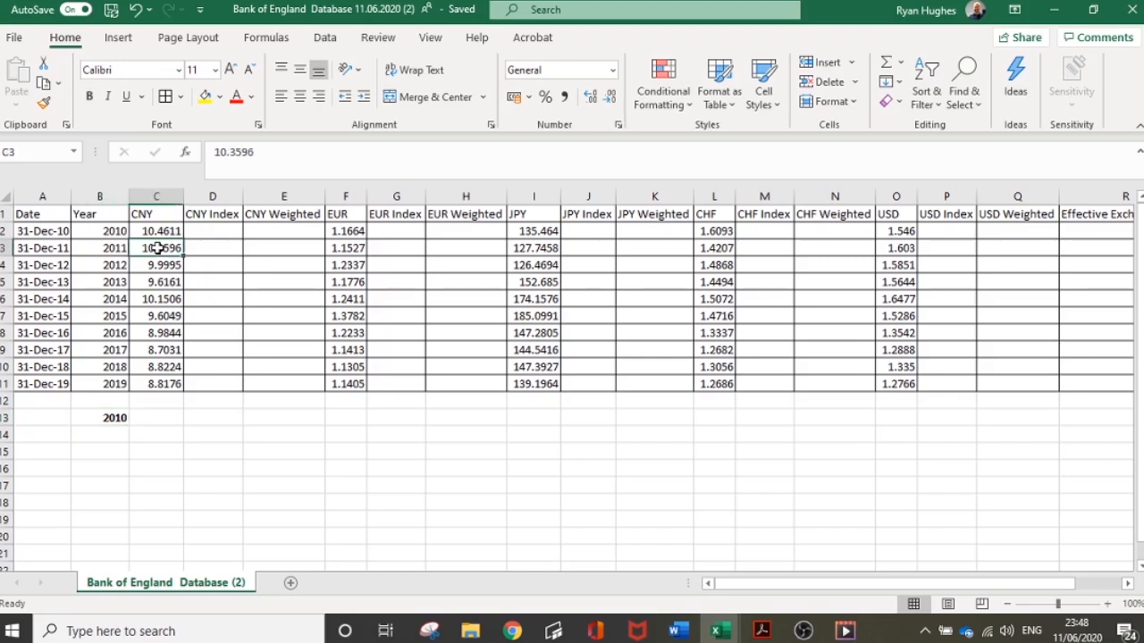
left_click(164, 231)
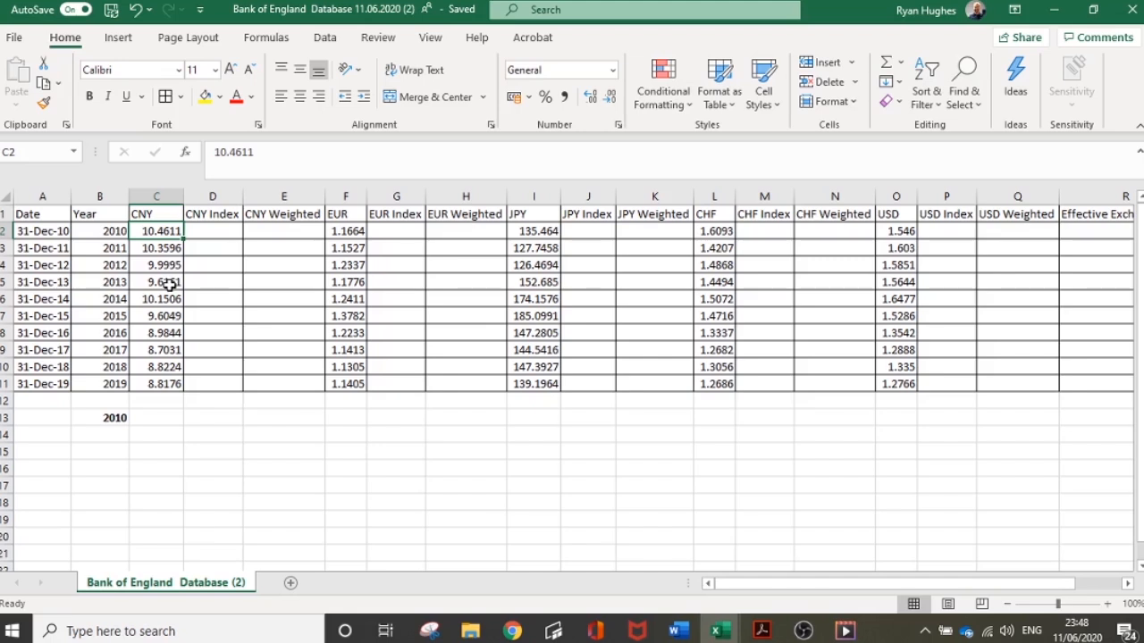
left_click(153, 422)
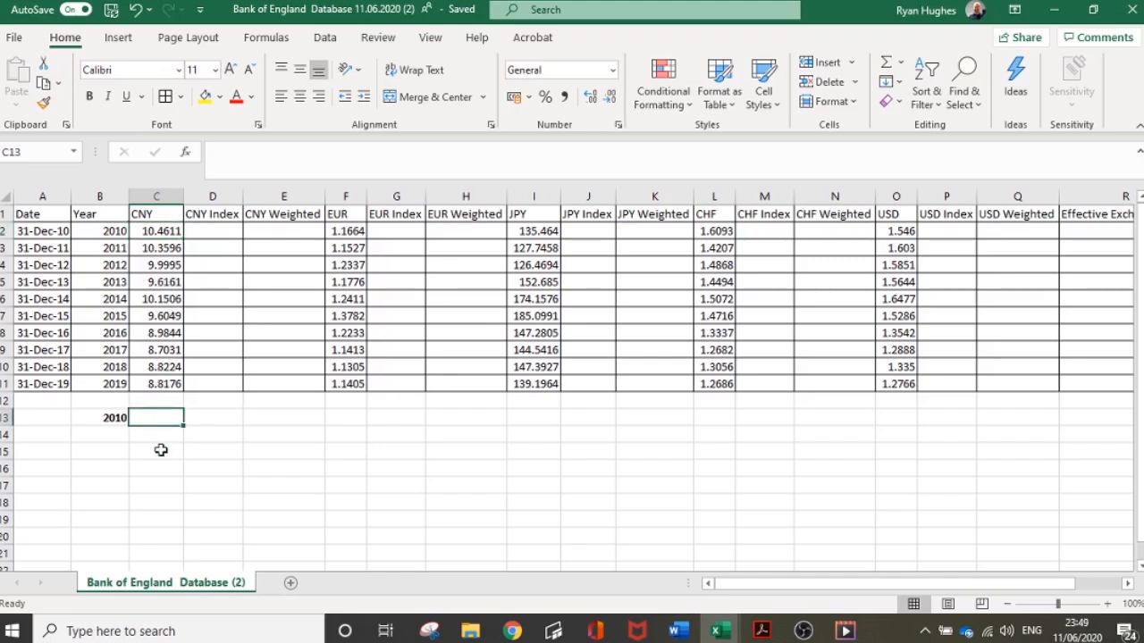
type("=VLOOKUP")
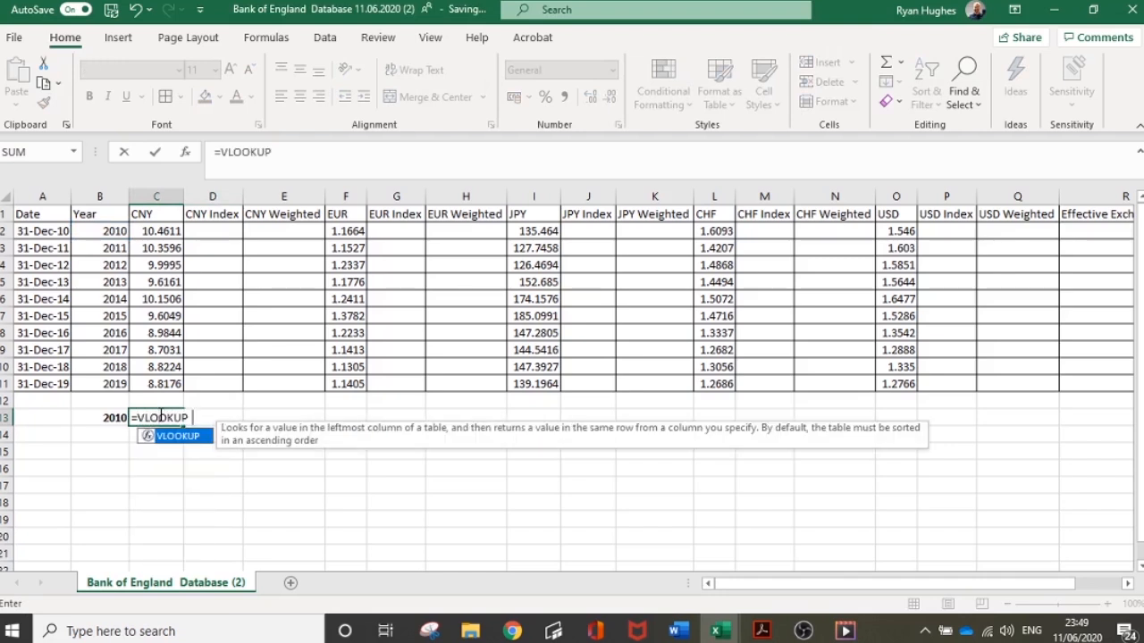
type("(")
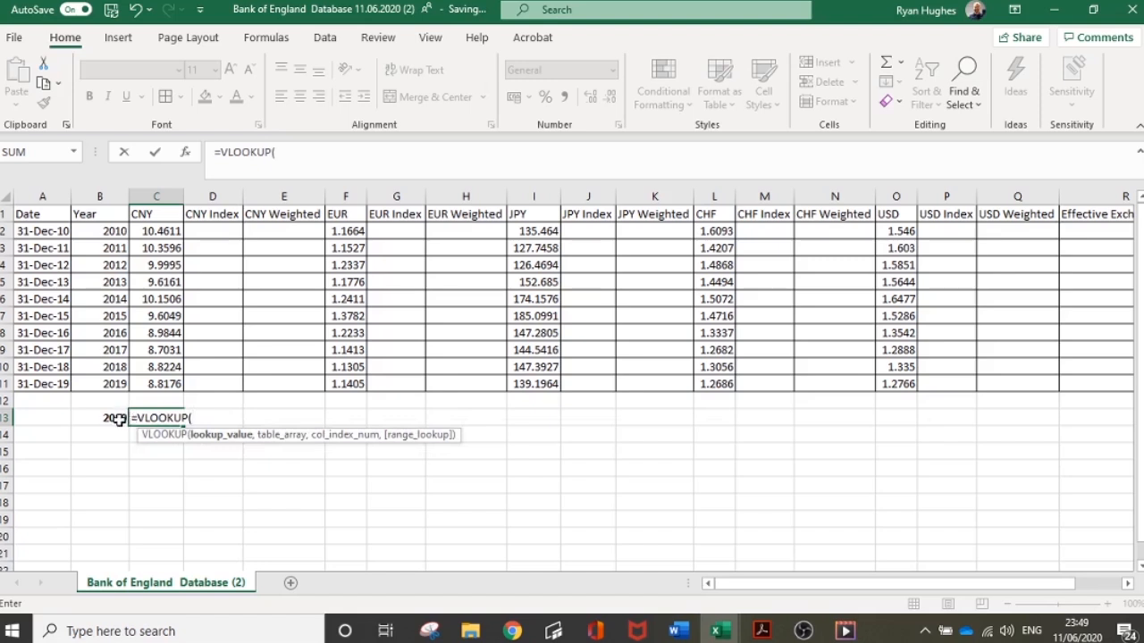
left_click(114, 420)
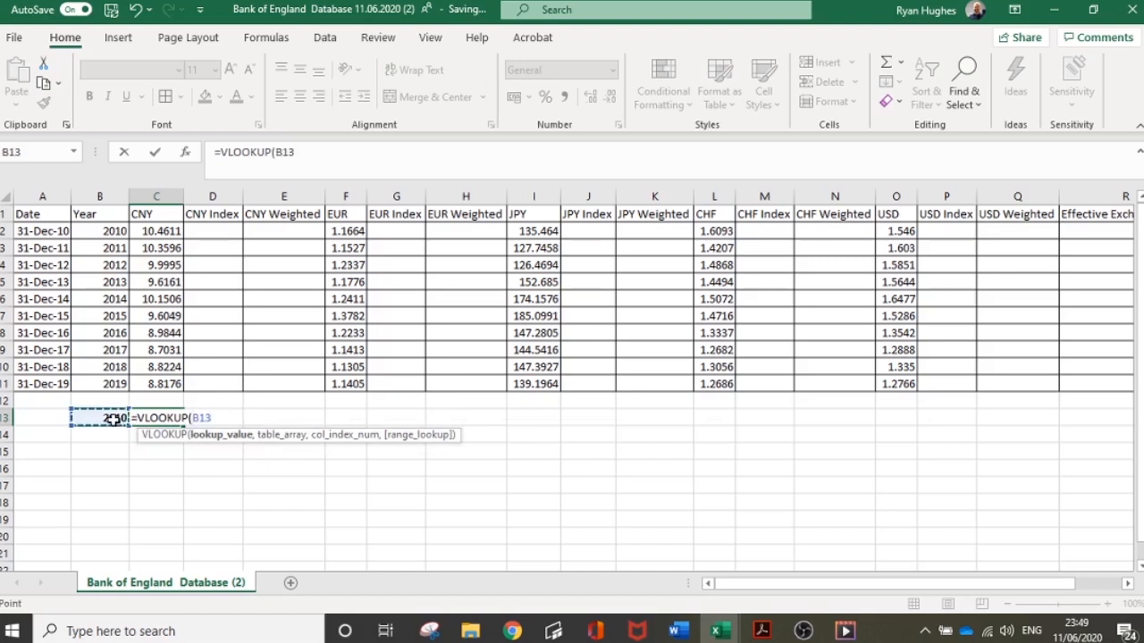
type(",")
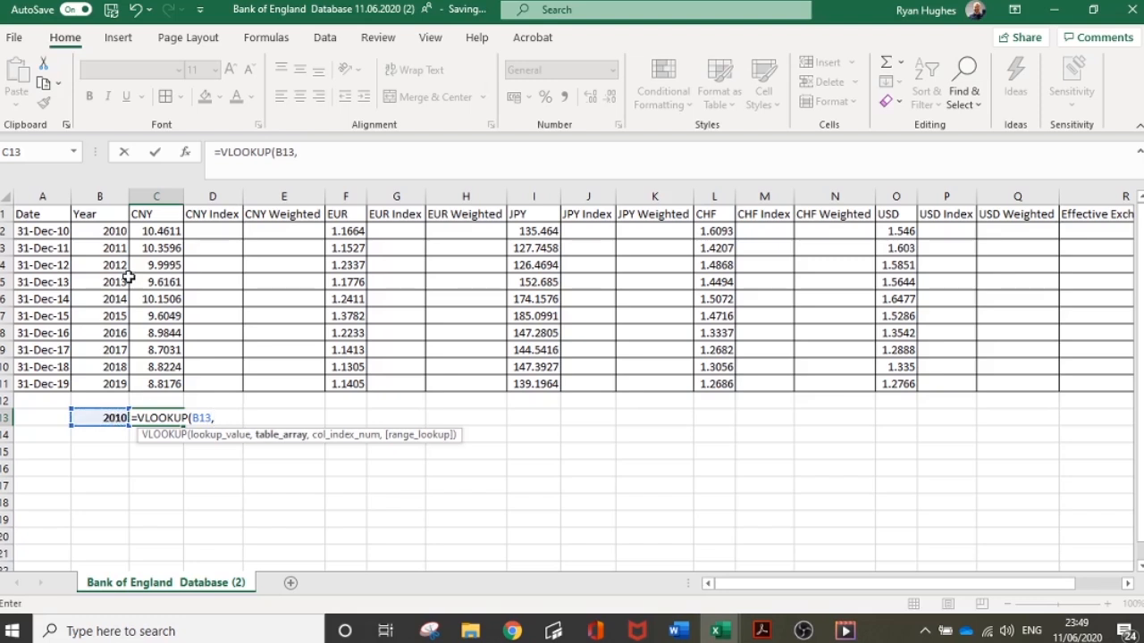
left_click_drag(105, 230, 893, 381)
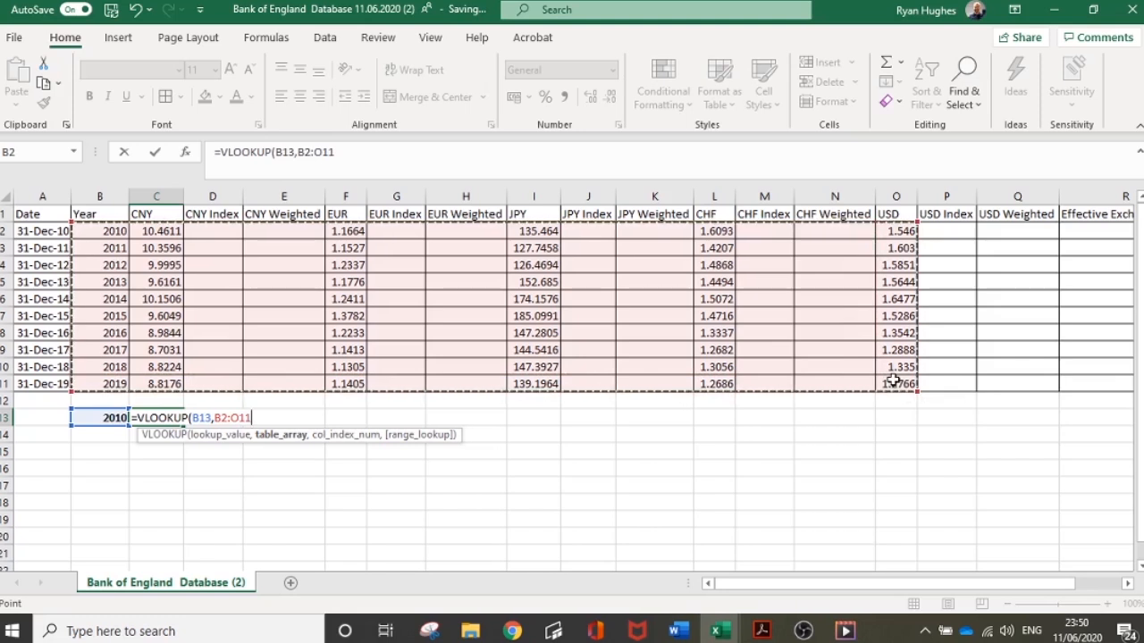
type(",2")
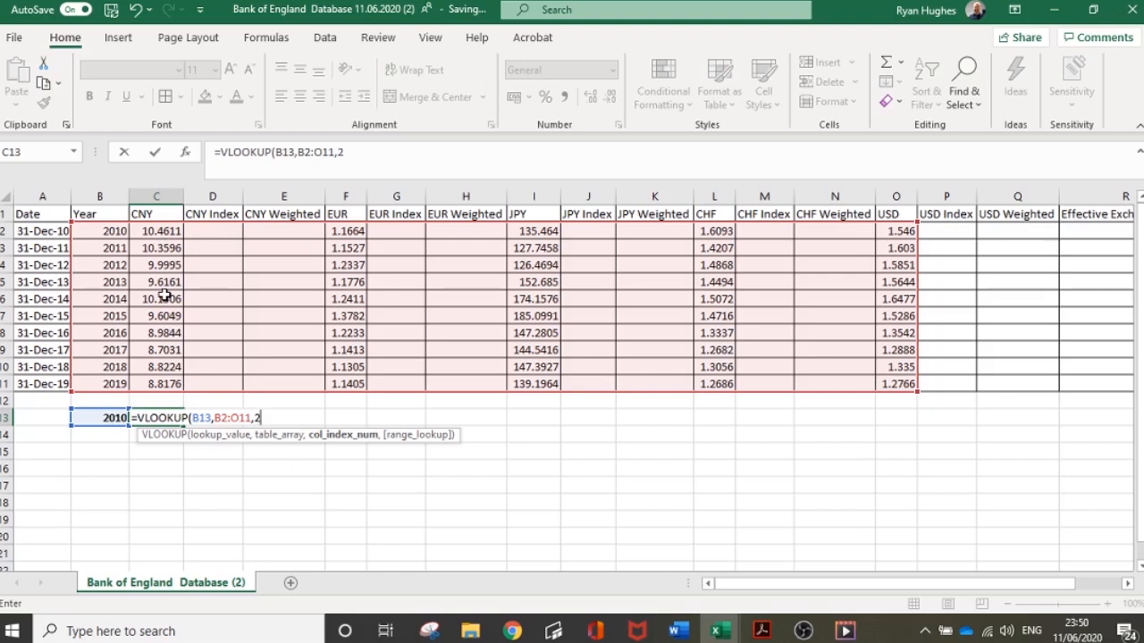
type(")")
key("Return")
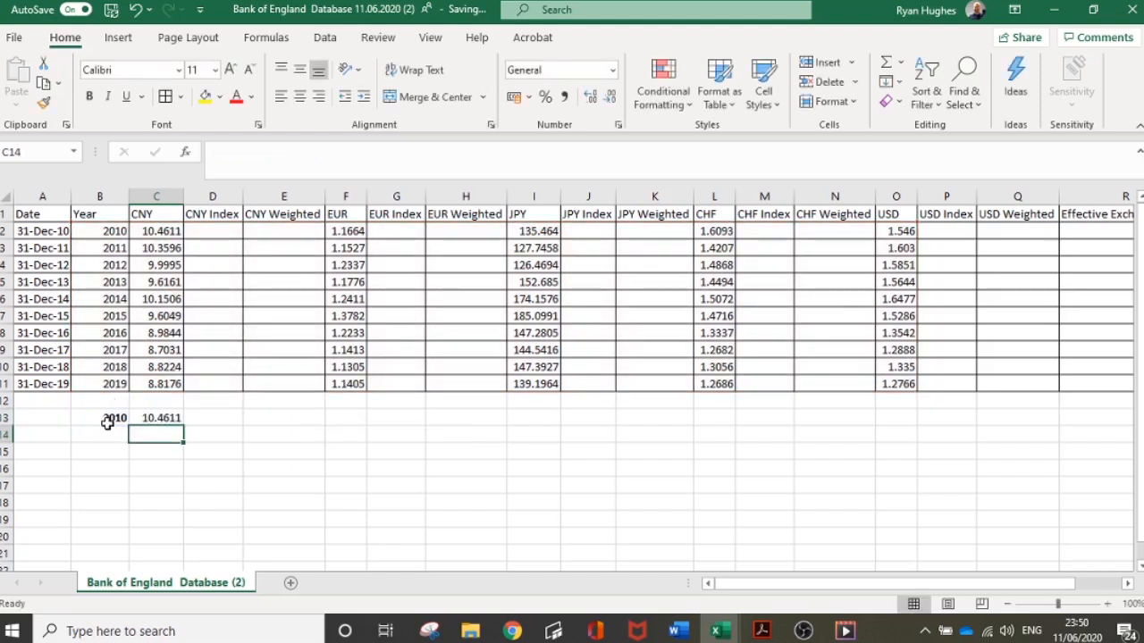
Test the CNY lookup by changing the base year in B13 to 2013, and set it back to 2010
left_click(165, 235)
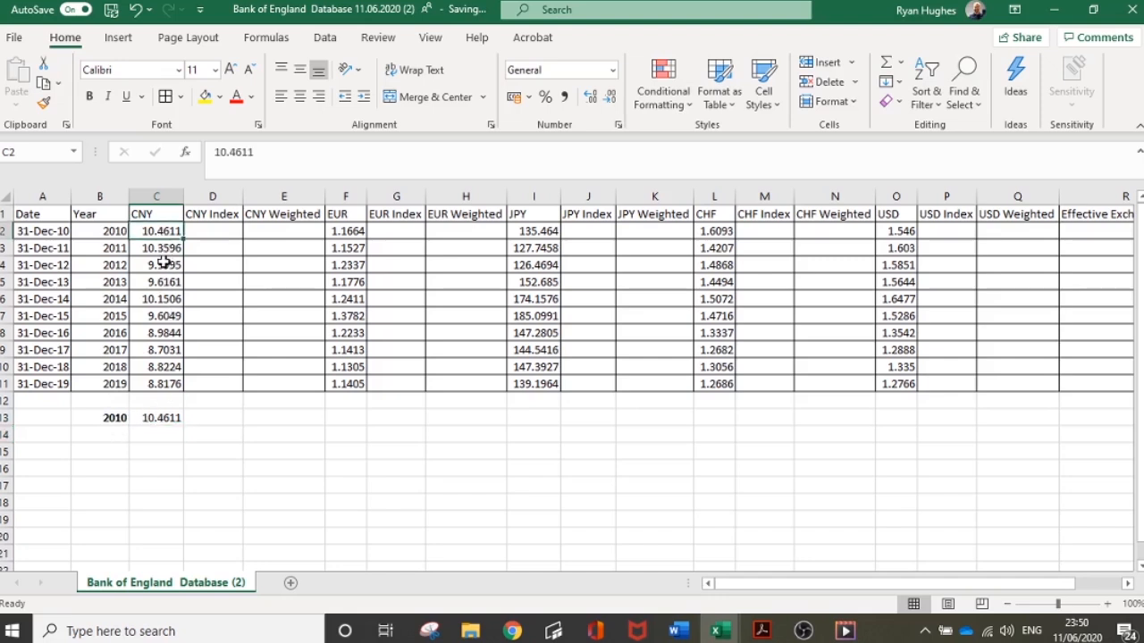
left_click(109, 417)
type("2013")
key("Return")
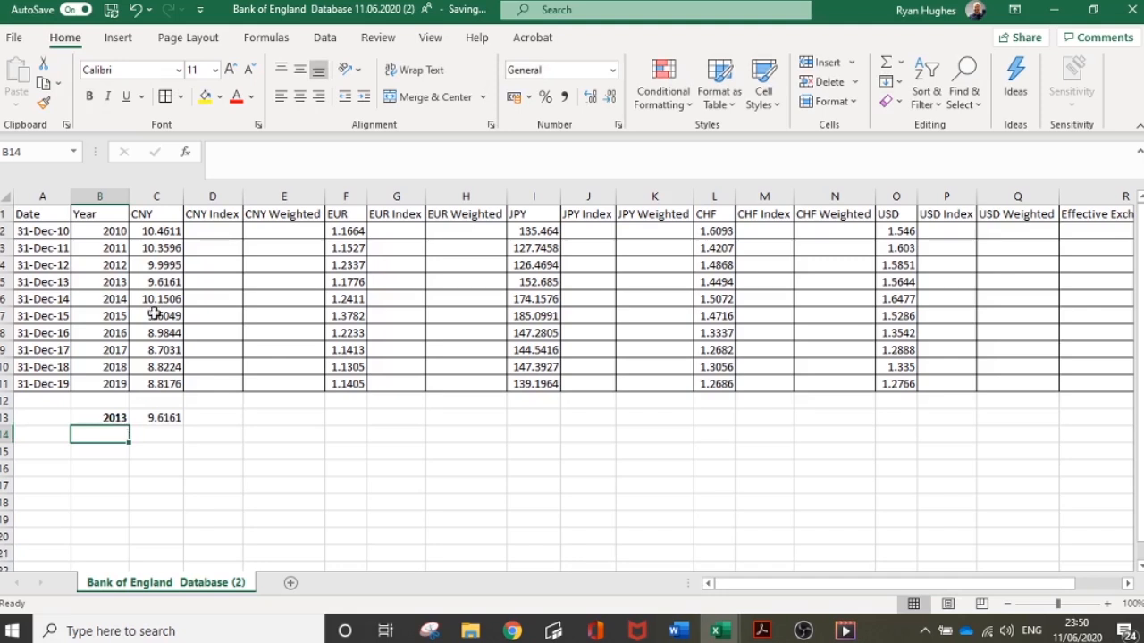
left_click(107, 421)
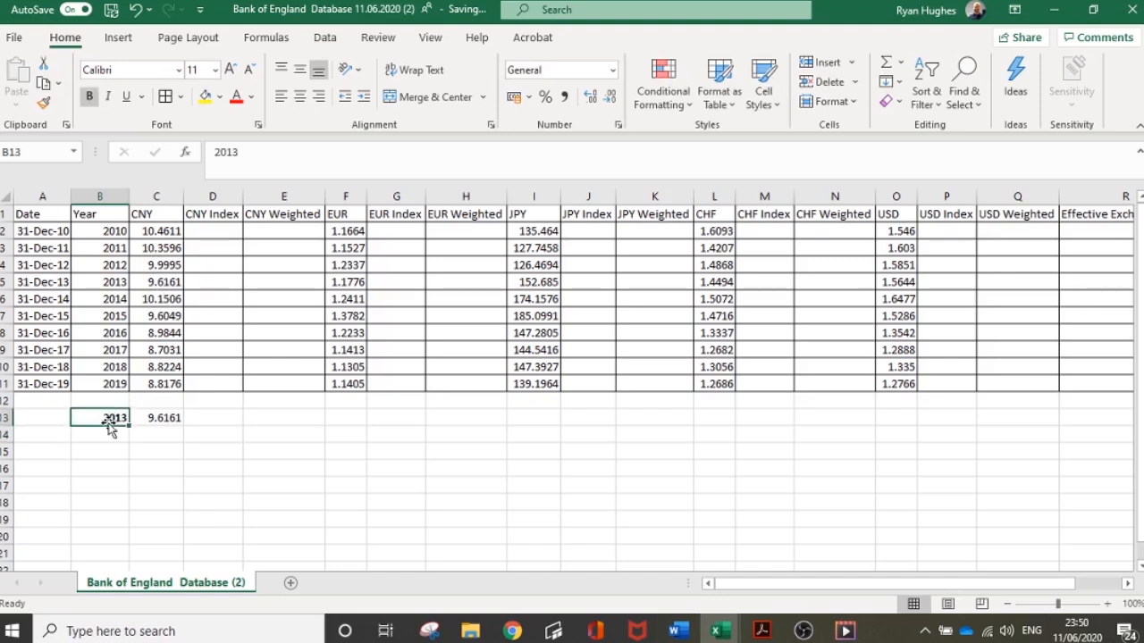
type("2010")
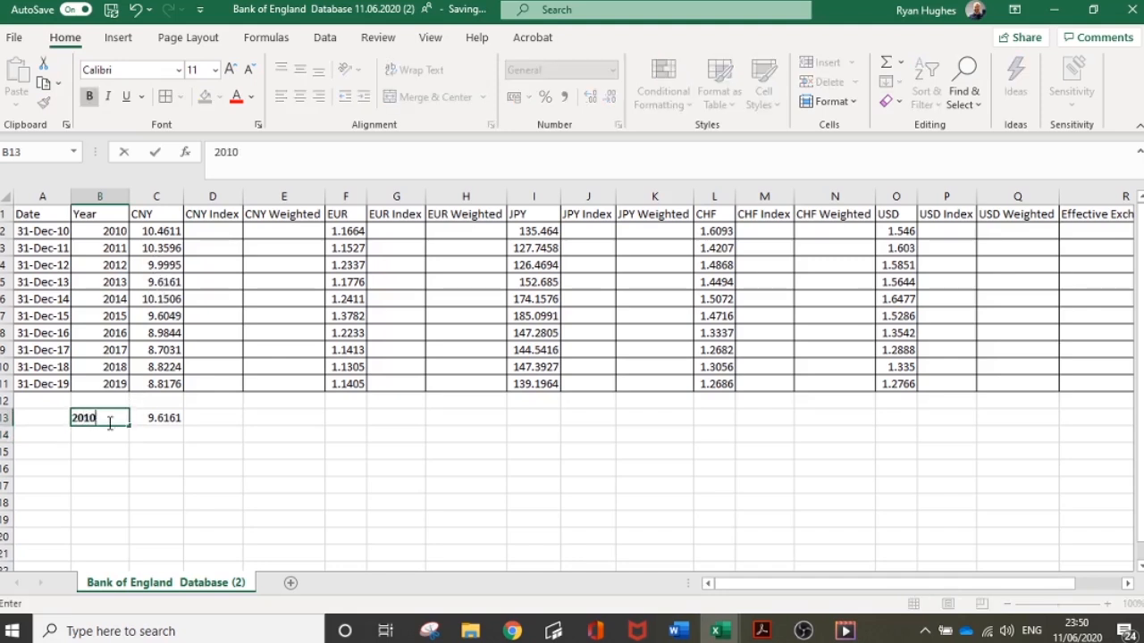
key("Return")
Anchor the column references in the C13 lookup so the formula reads =VLOOKUP($B13,$B2:$O11,2)
left_click(146, 418)
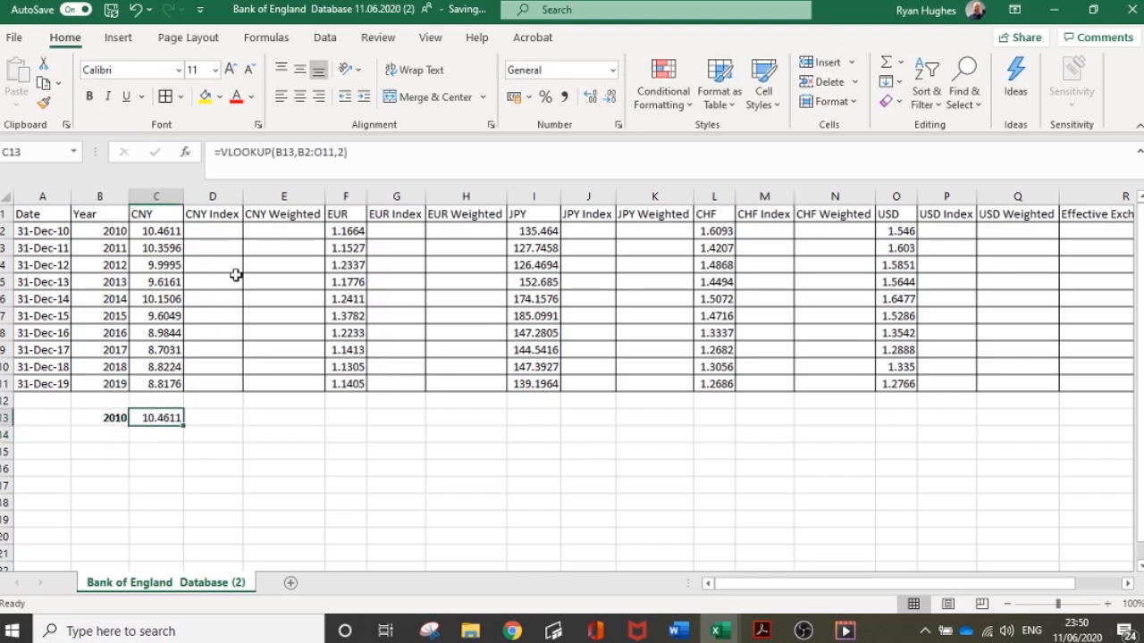
left_click(277, 152)
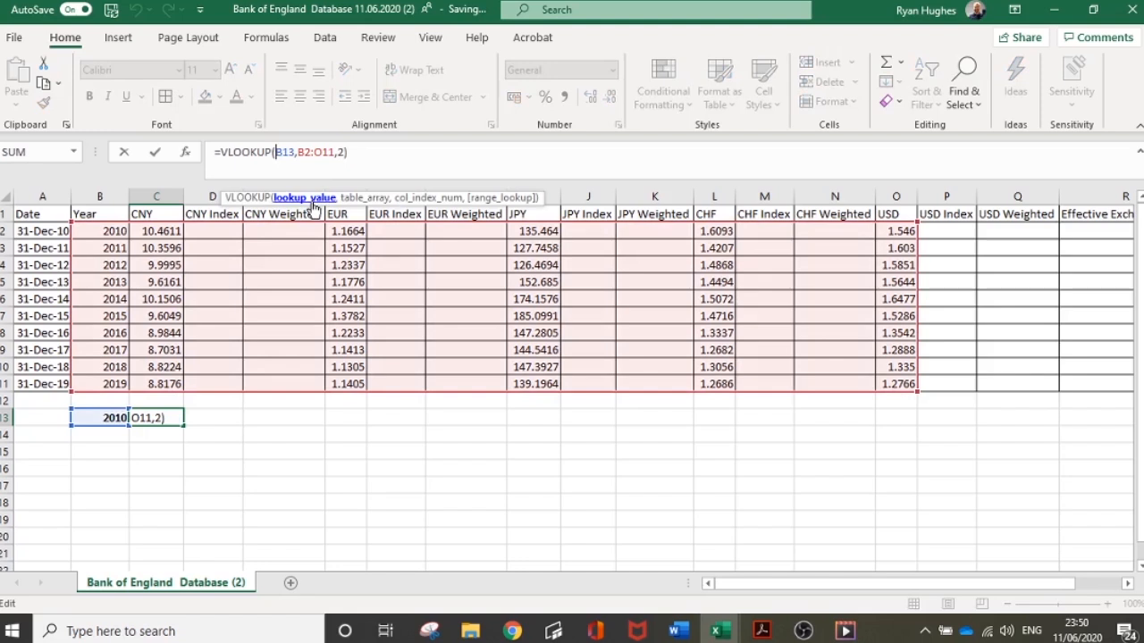
left_click(313, 206)
type("$")
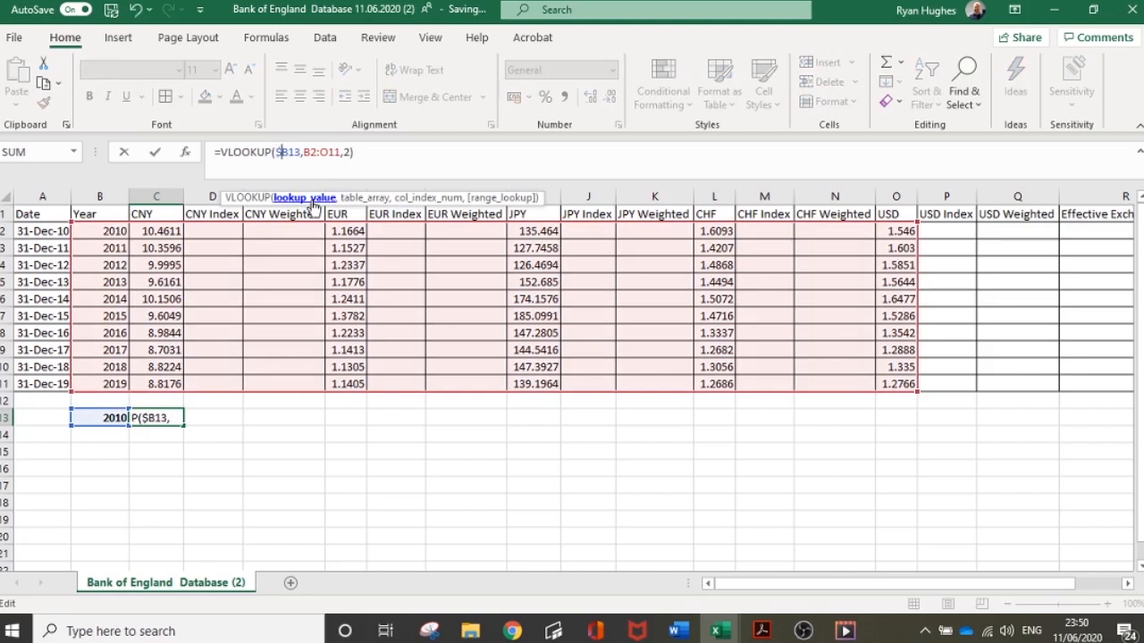
left_click(305, 153)
type("$B2:")
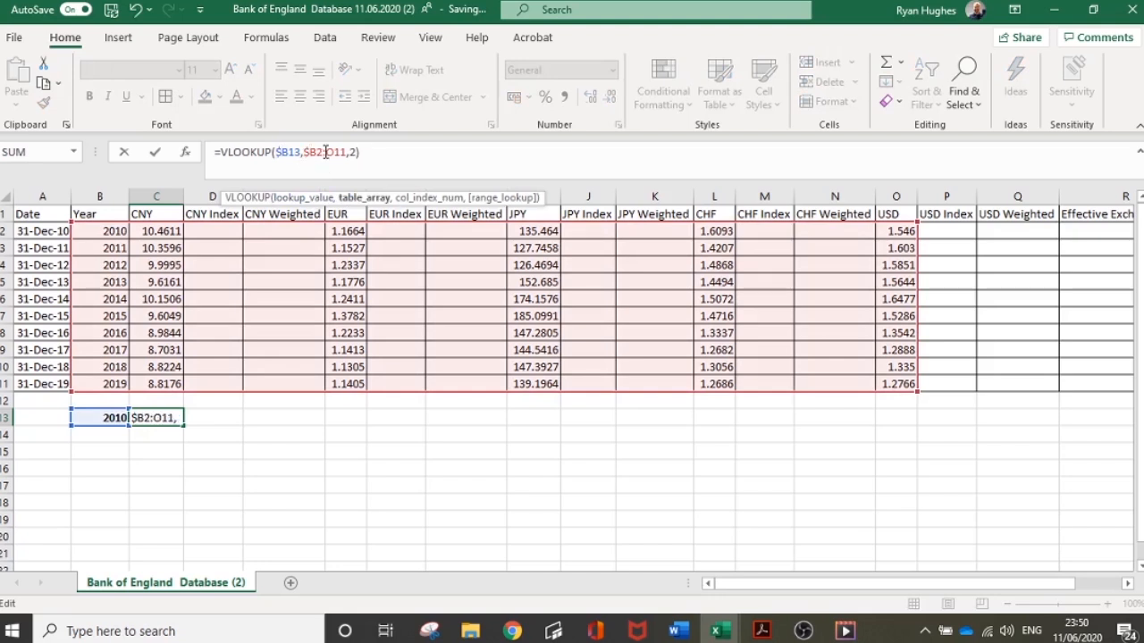
type("$")
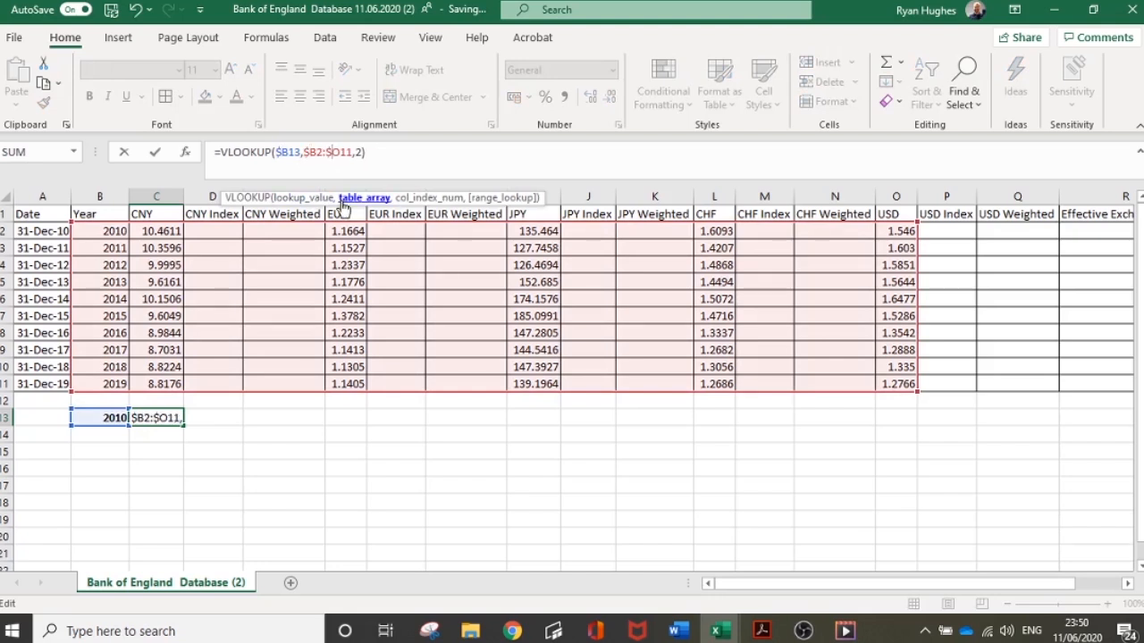
key("ctrl+Return")
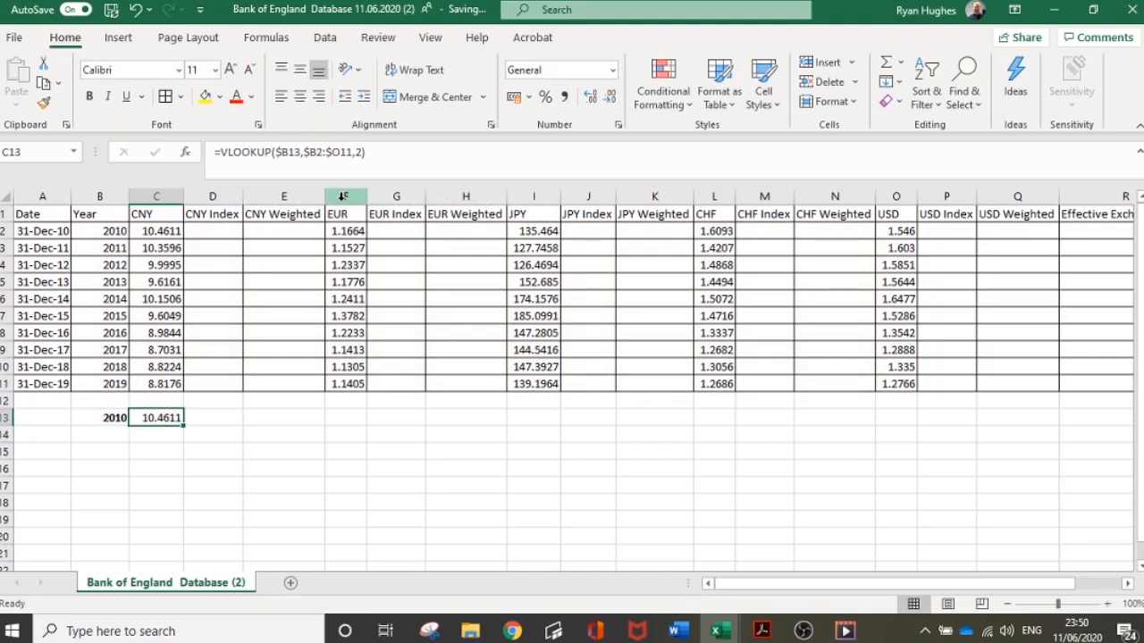
Copy the CNY lookup from C13 to F13 and set its column index to 5 for EUR
key("ctrl+c")
key("Right")
key("Right")
key("Right")
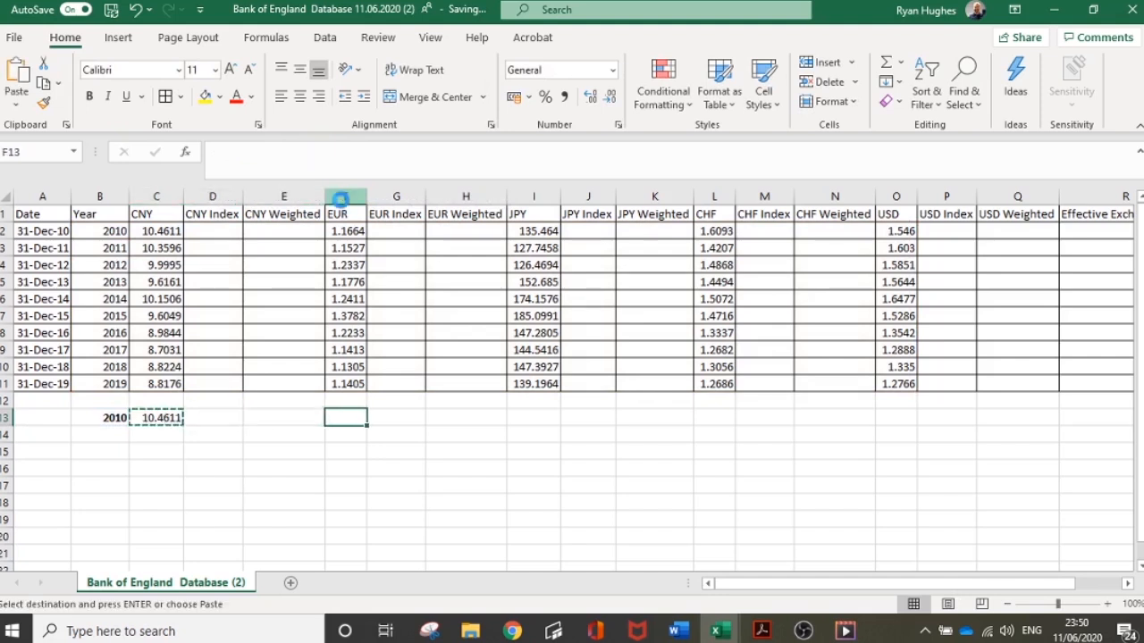
key("ctrl+v")
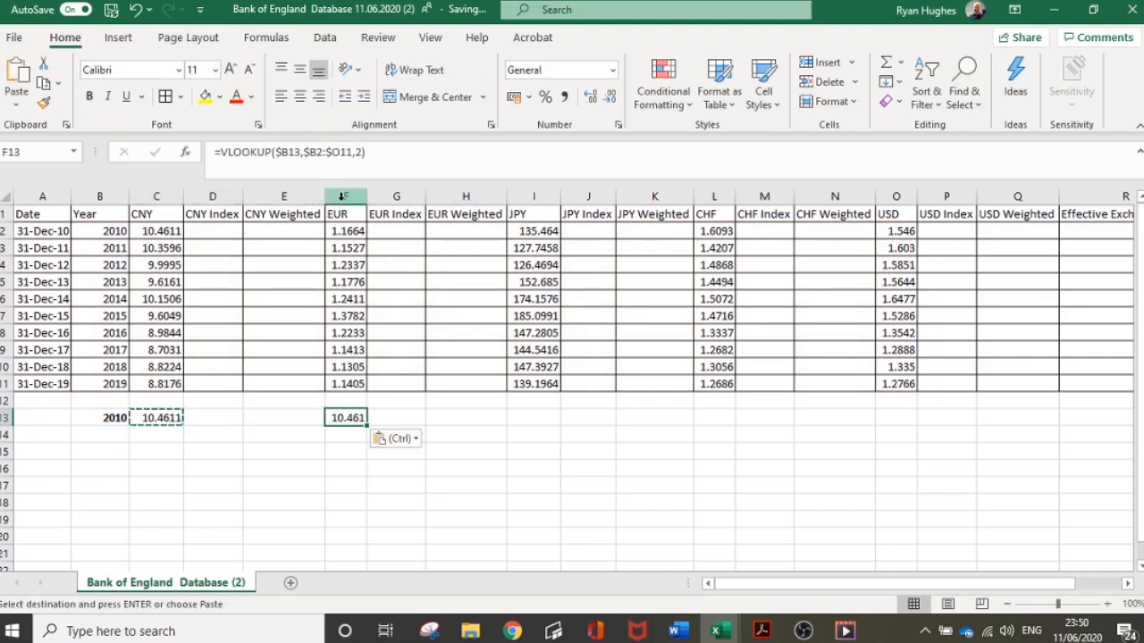
left_click(364, 153)
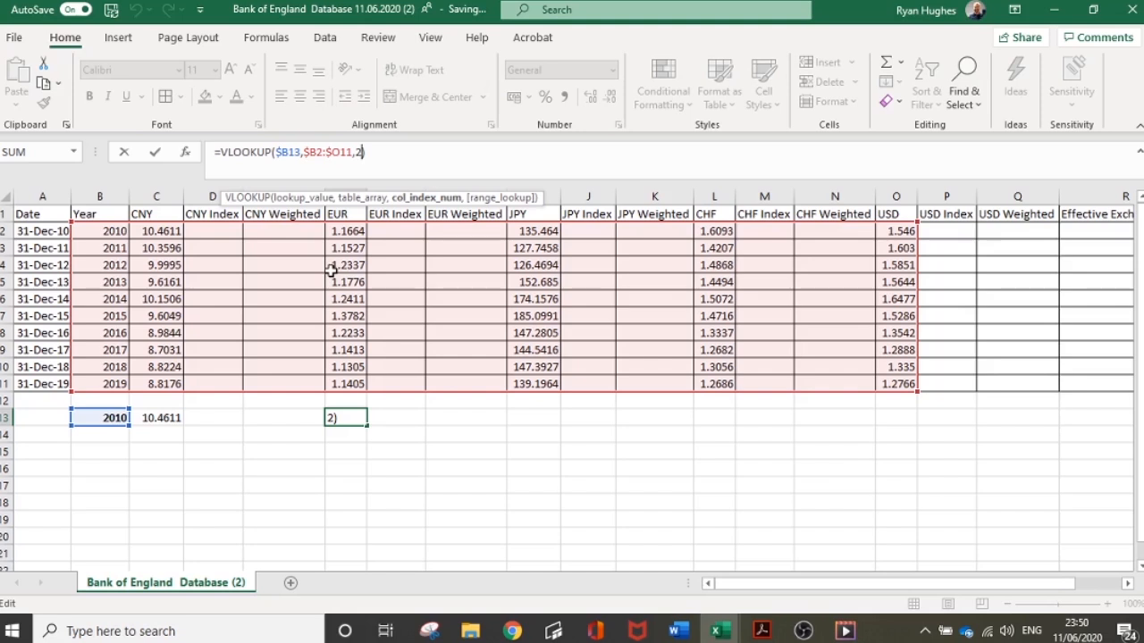
key("Return")
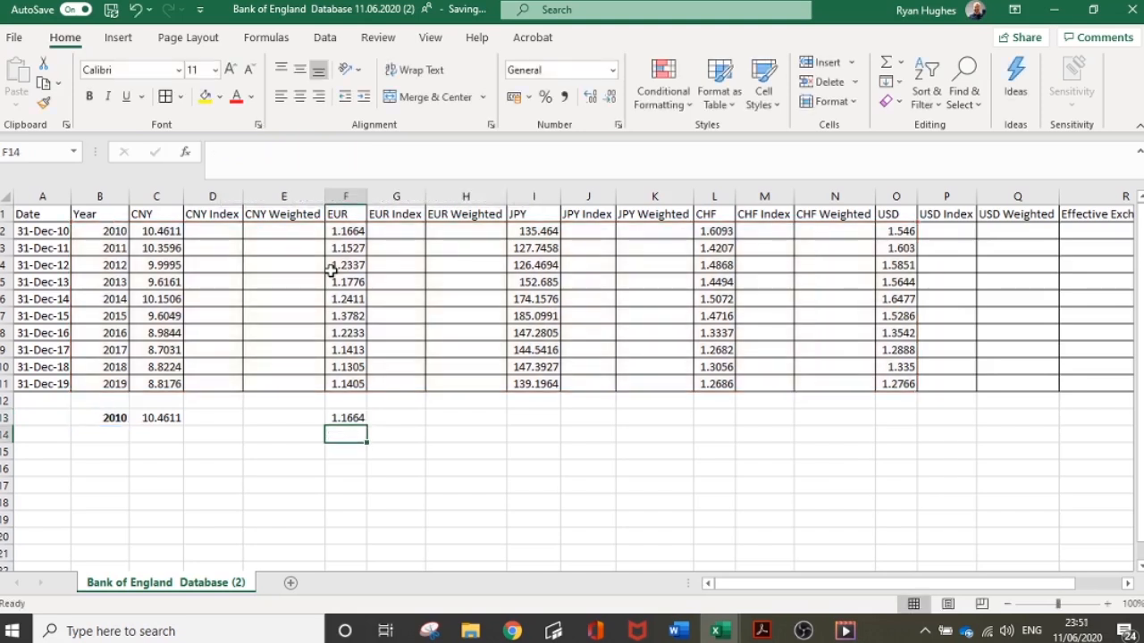
Copy the EUR lookup from F13 to I13 and set its column index to 8 for JPY
left_click(360, 418)
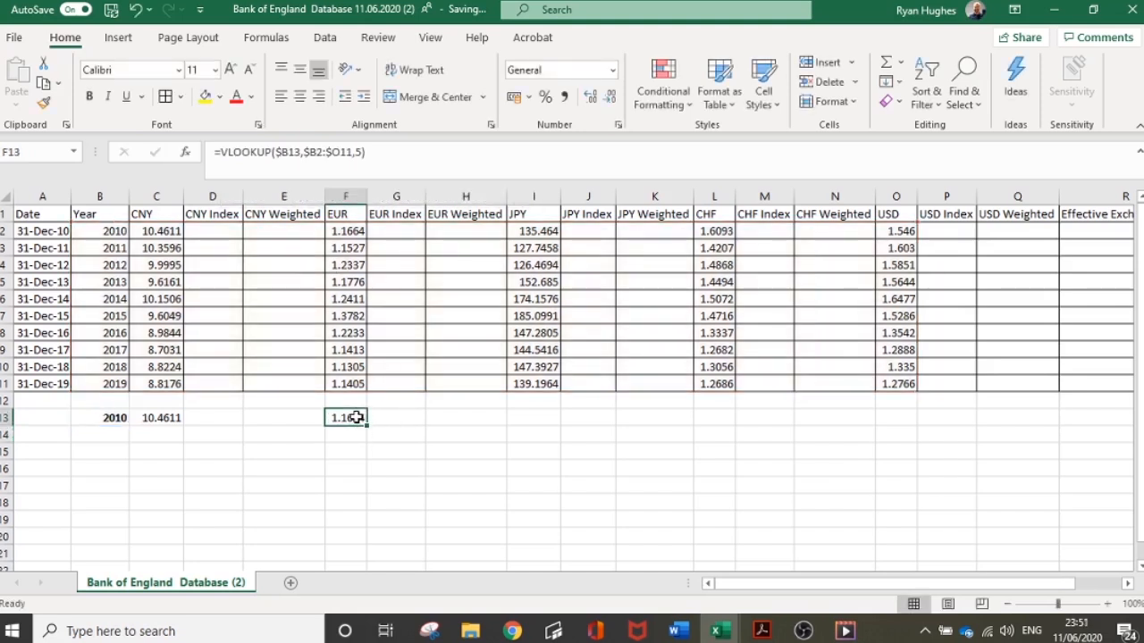
key("ctrl+c")
left_click(521, 417)
key("ctrl+v")
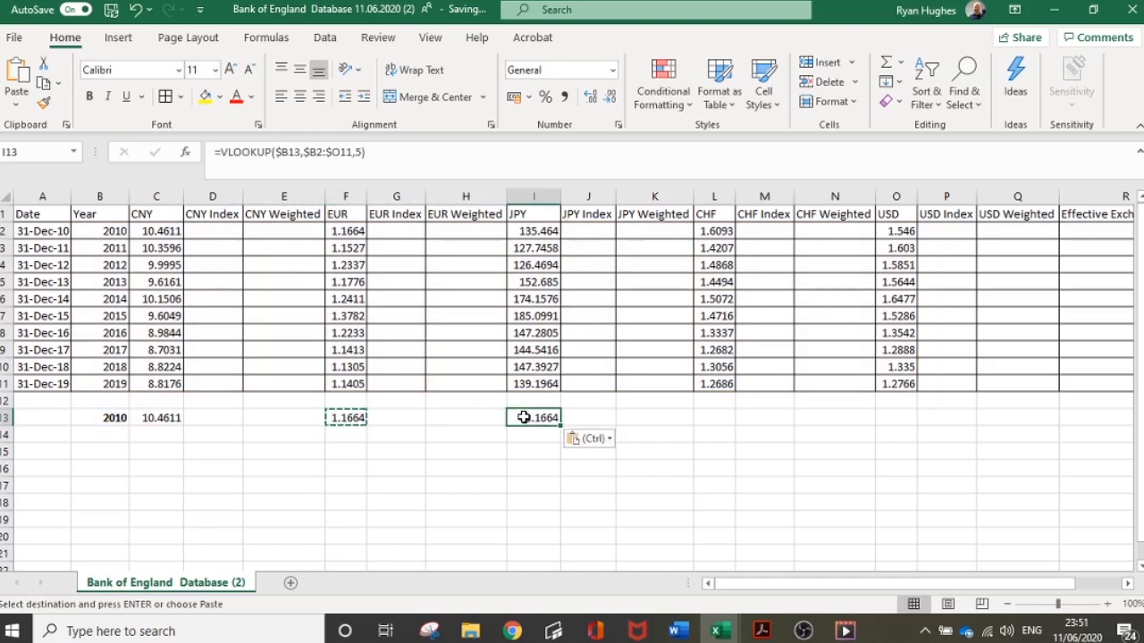
left_click(327, 152)
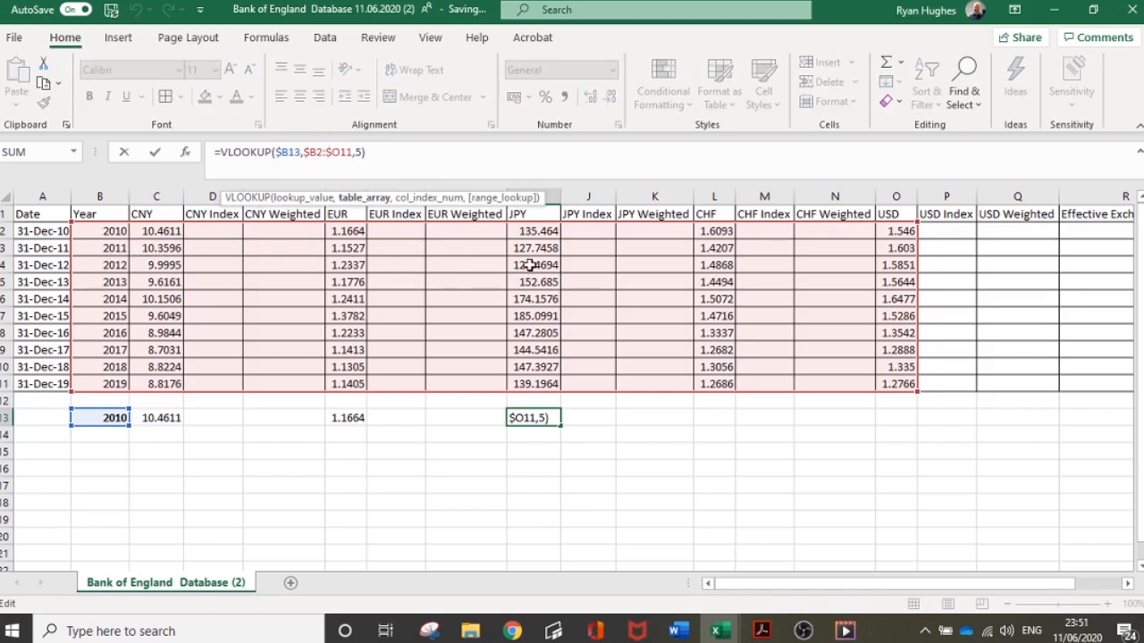
left_click(361, 153)
key("BackSpace")
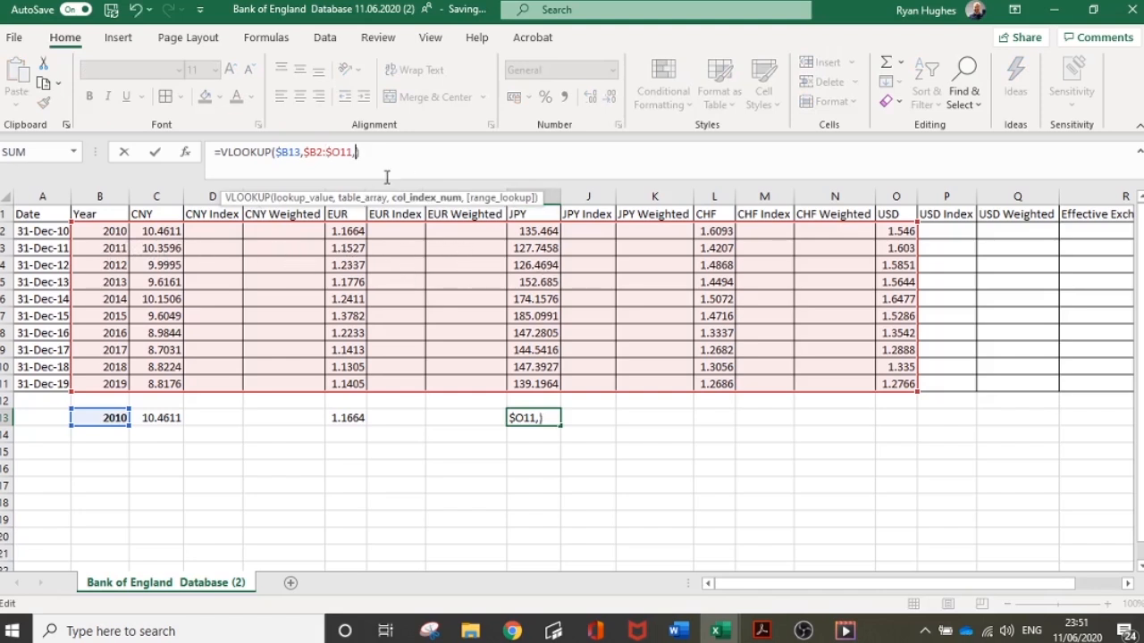
type("8")
key("Return")
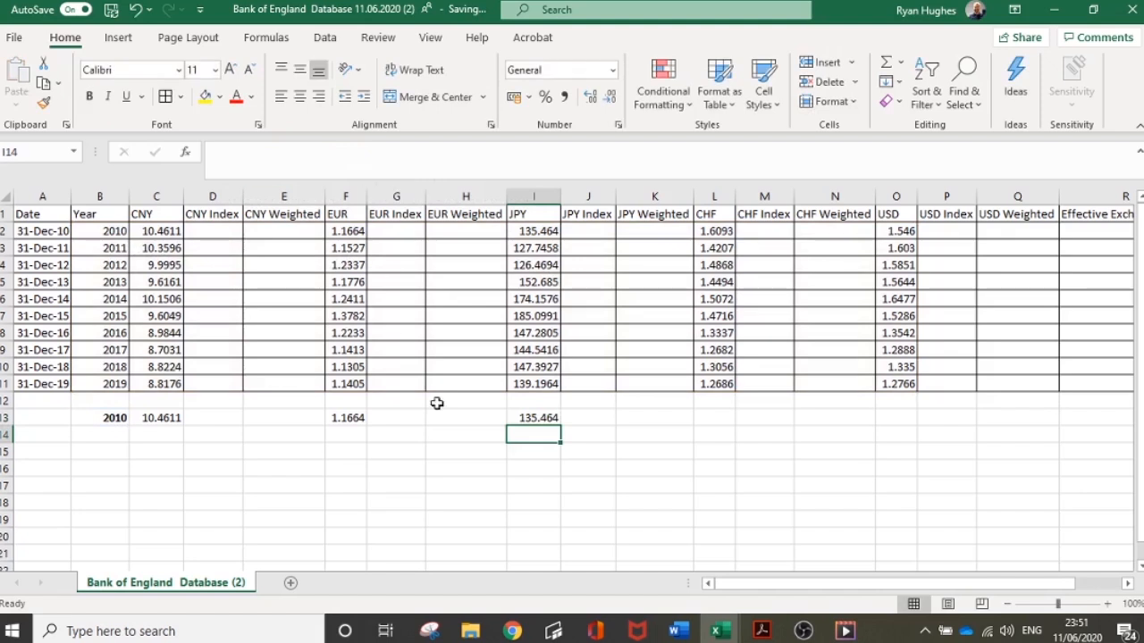
Copy the JPY lookup from I13 to L13 and set its column index to 11 for CHF
left_click(534, 416)
key("ctrl+c")
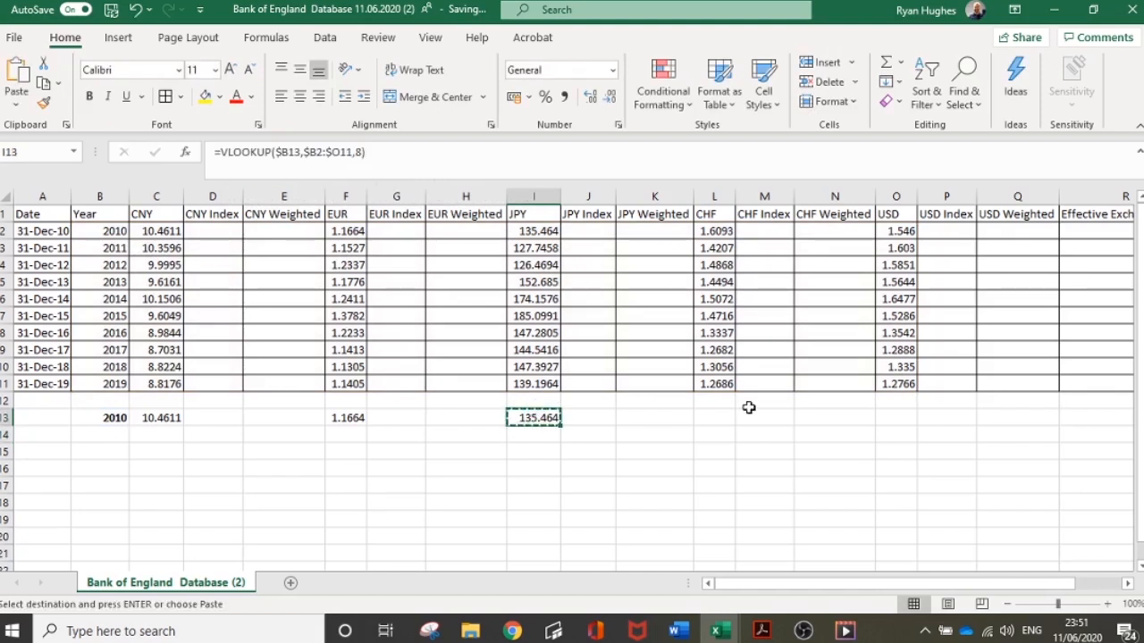
left_click(715, 418)
key("ctrl+v")
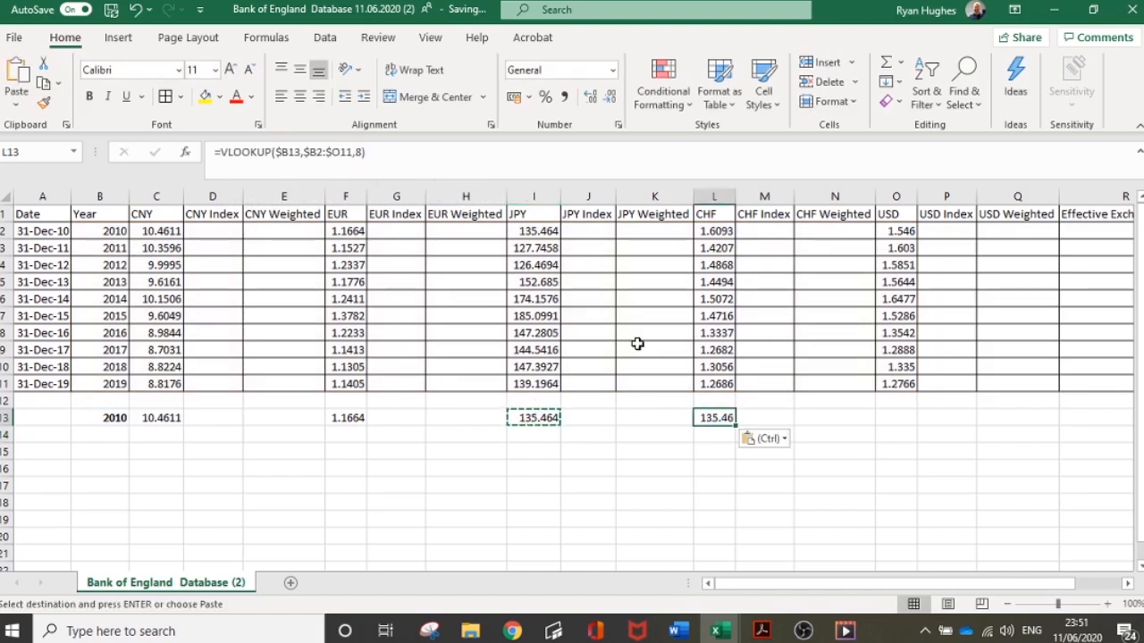
left_click(368, 152)
key("BackSpace")
type("11")
key("Return")
Copy the CHF lookup from L13 to O13 and set its column index to 14 for USD
left_click(713, 418)
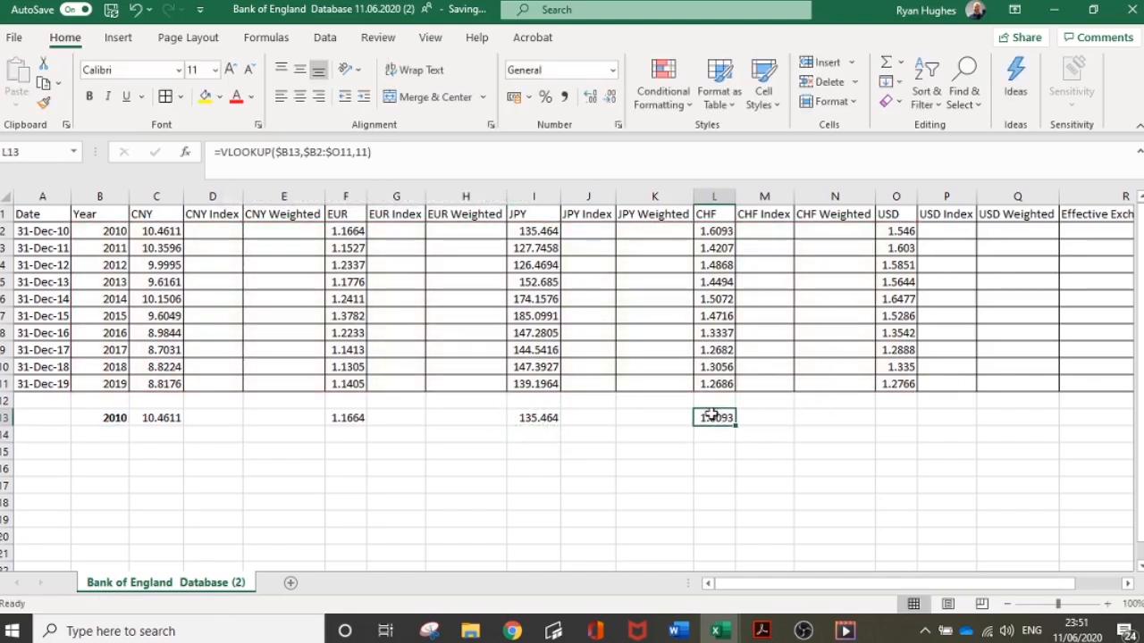
key("ctrl+c")
left_click(896, 417)
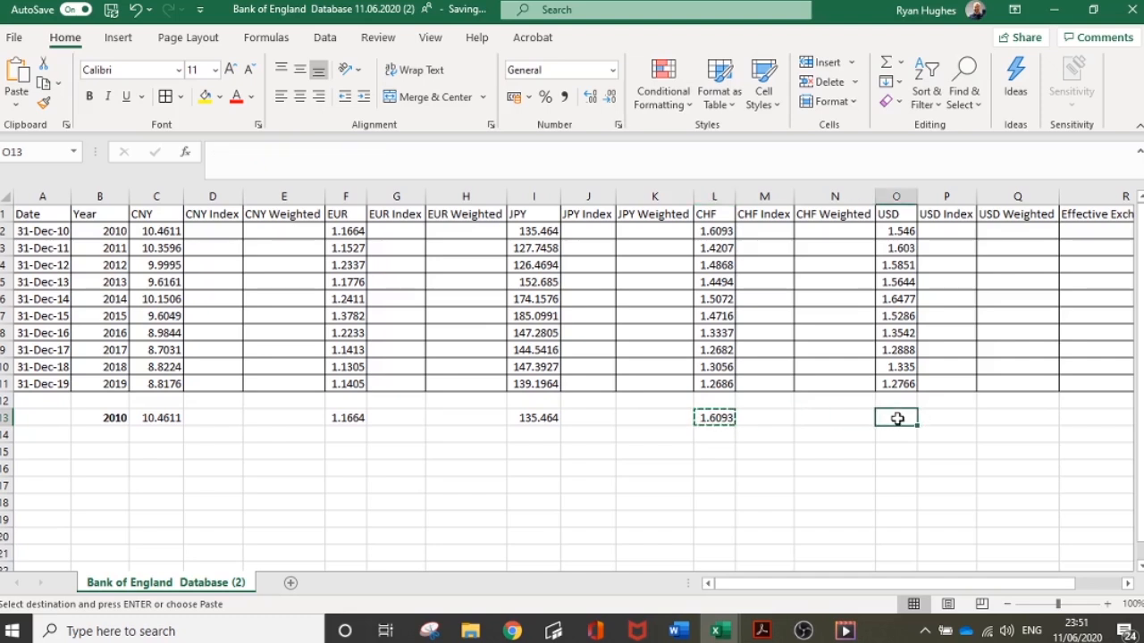
key("ctrl+v")
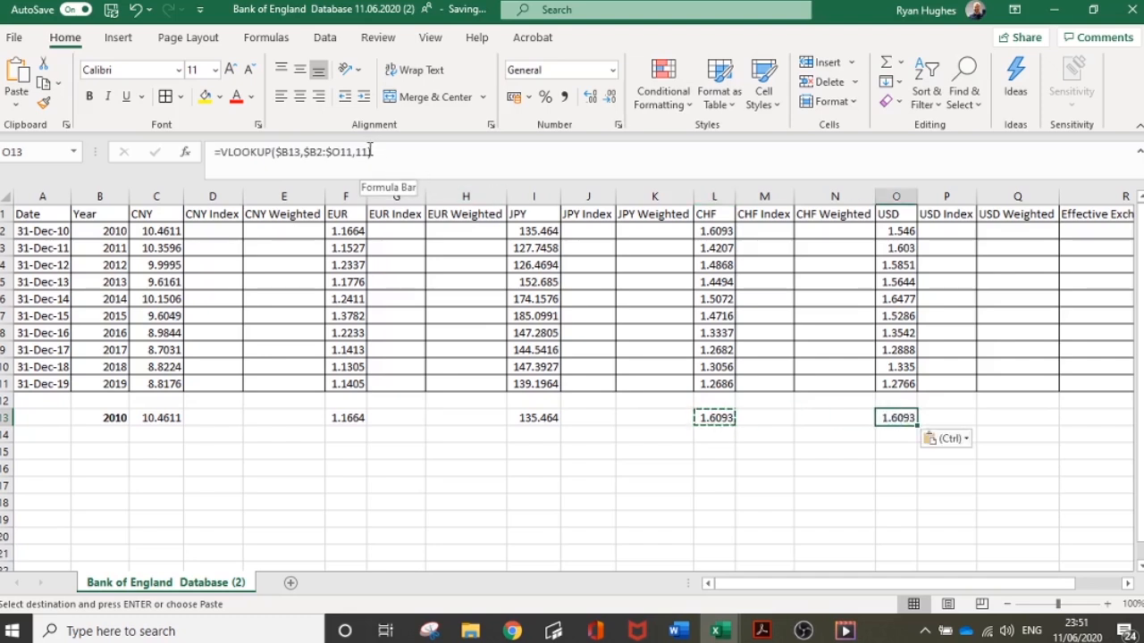
left_click(408, 176)
key("BackSpace")
type("4")
key("Return")
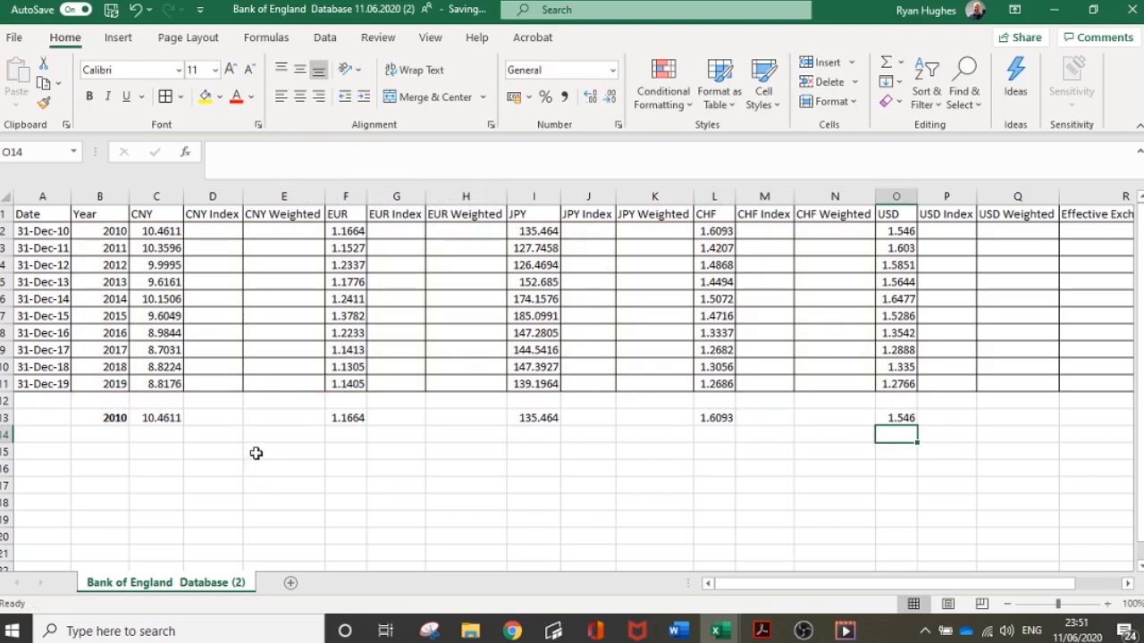
Test all five currency lookups in row 13 by changing the base year in B13 to 2015, and set it back to 2010
left_click(102, 419)
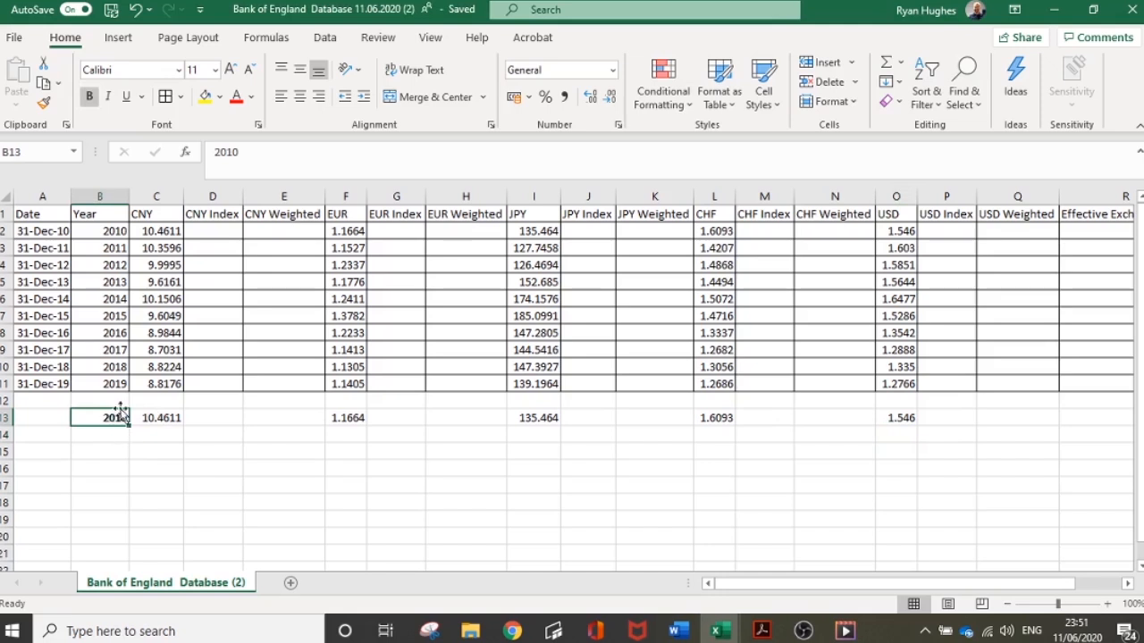
left_click(157, 417)
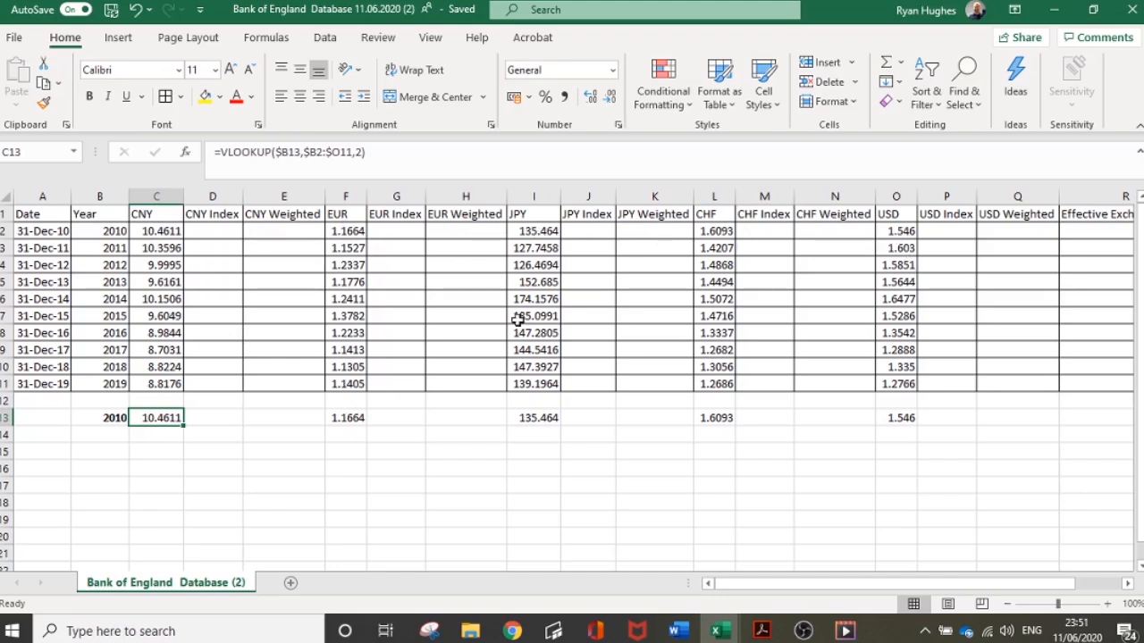
left_click(111, 417)
type("20")
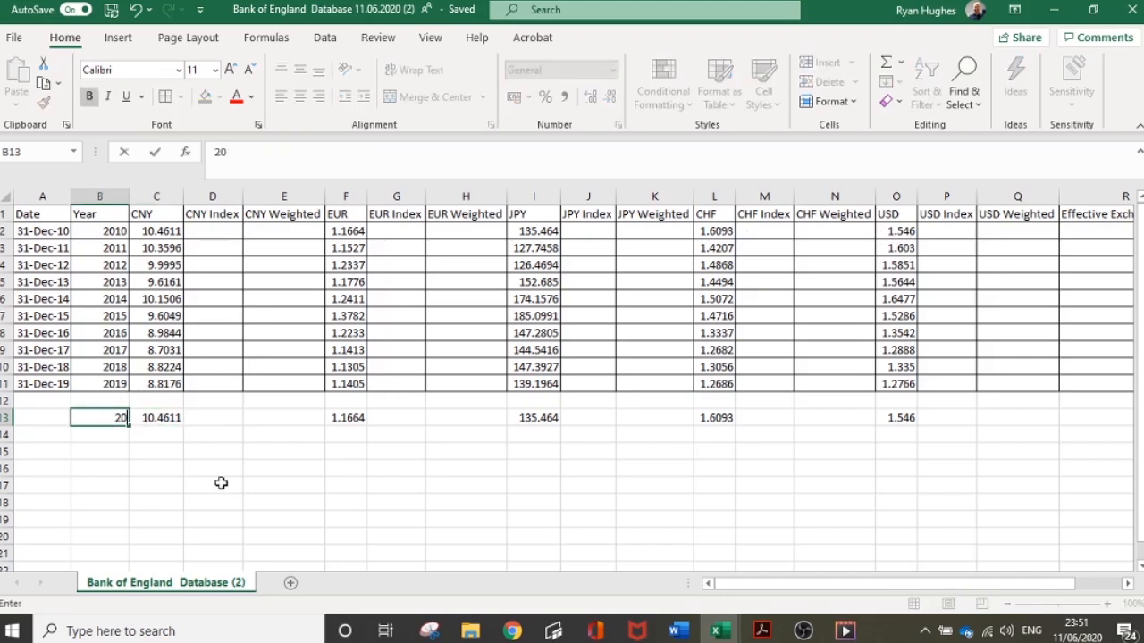
type("15")
key("Return")
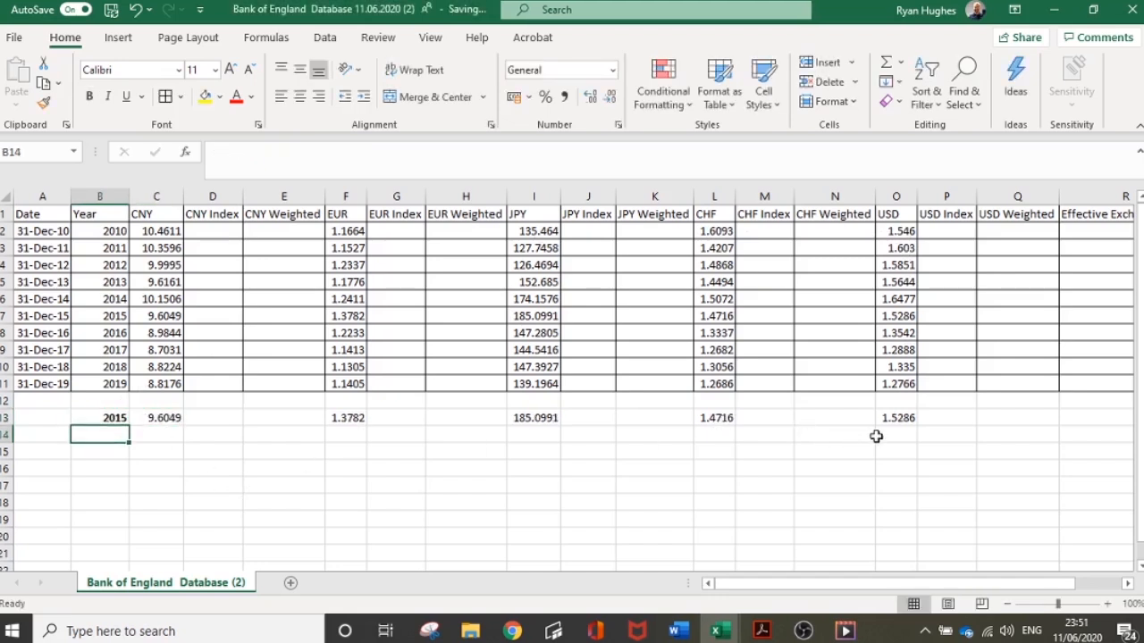
left_click(108, 417)
type("2010")
key("Return")
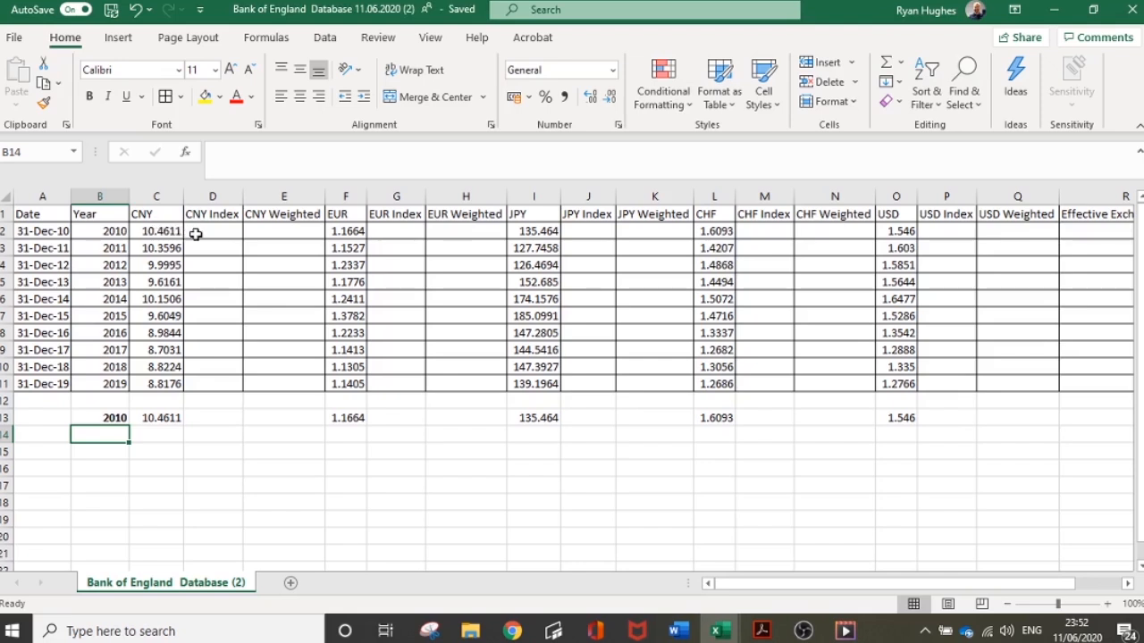
Enter the CNY index formula =C2/C$13*100 in D2 and fill it down to D11
left_click(197, 231)
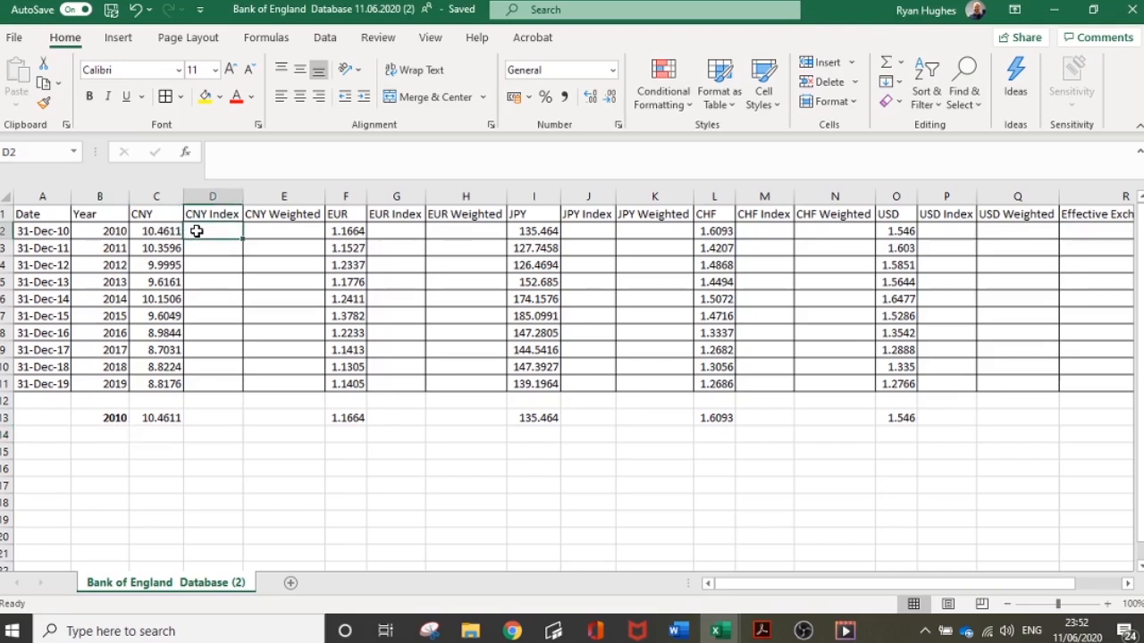
type("=")
left_click(162, 232)
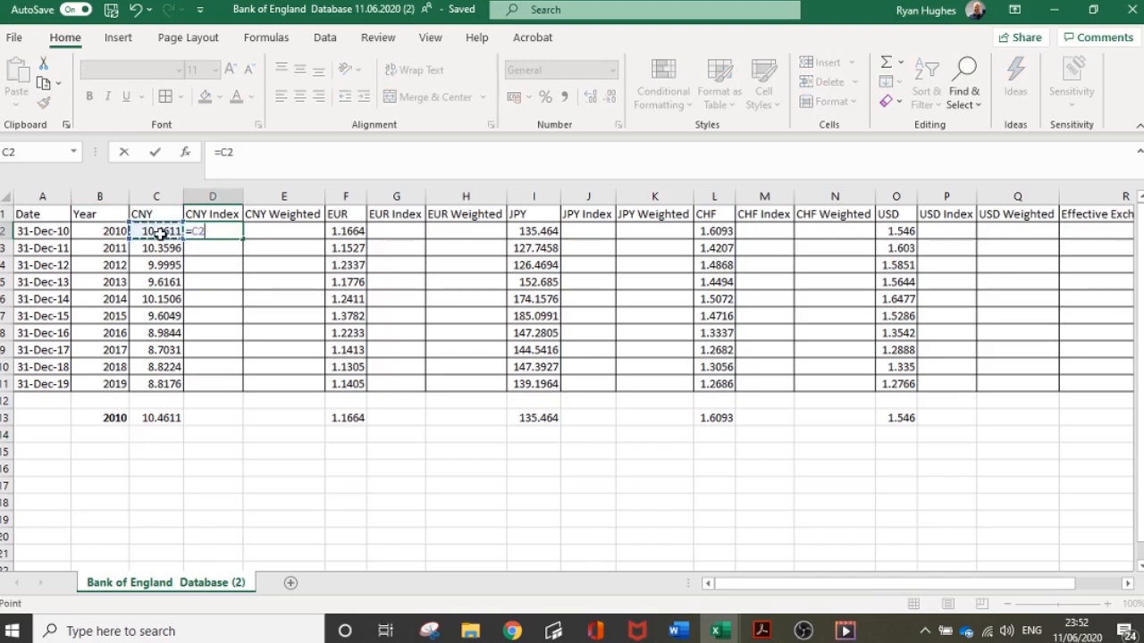
type("/")
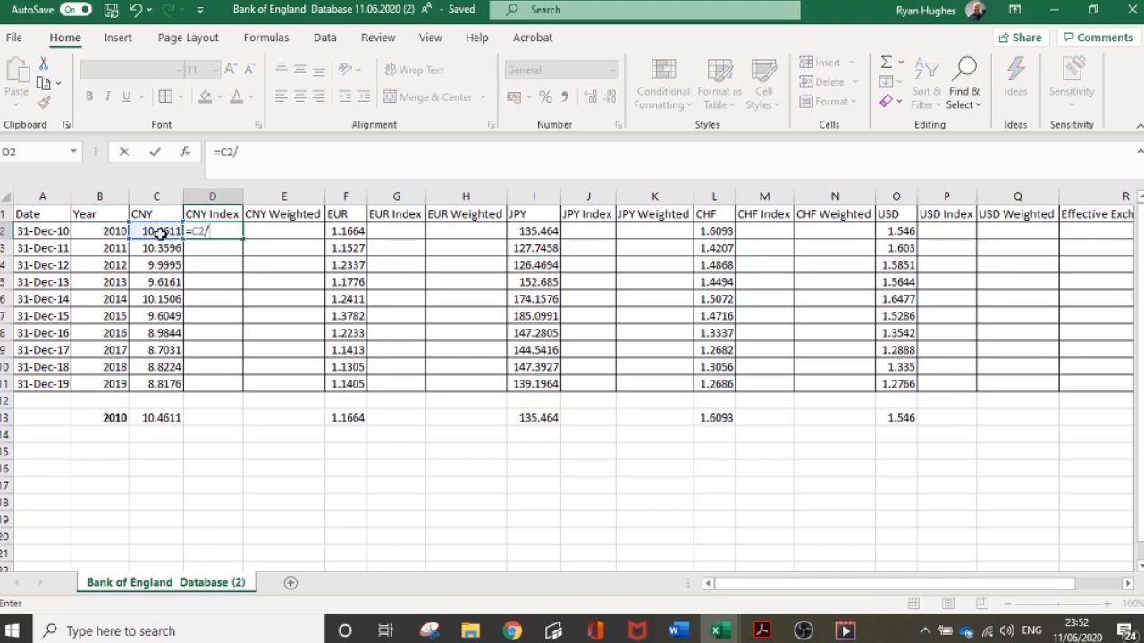
left_click(153, 418)
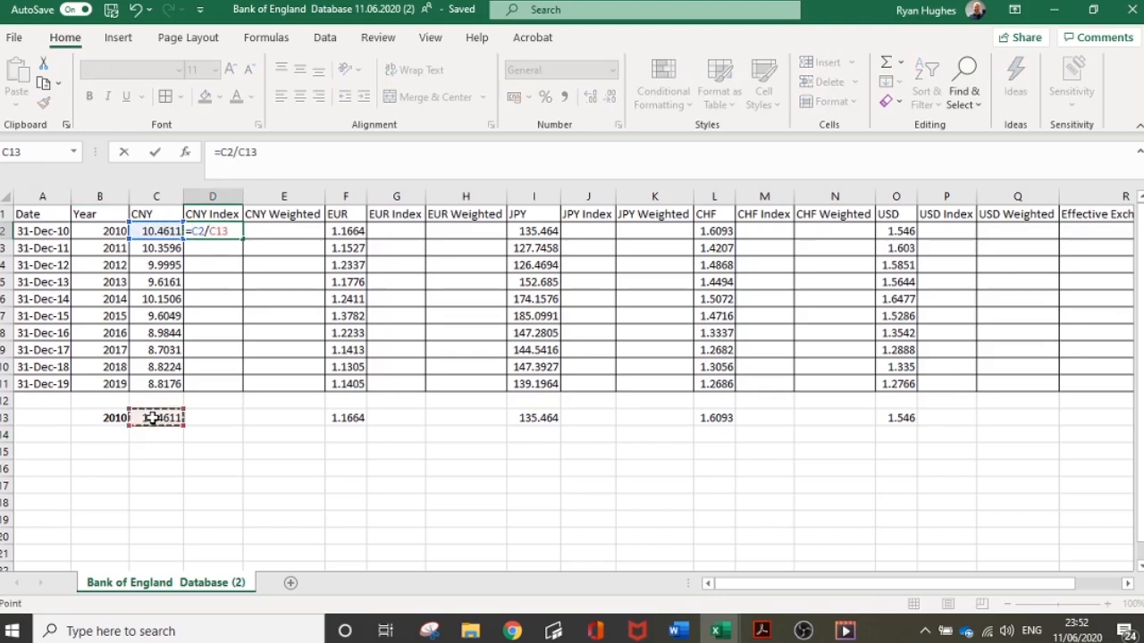
left_click(247, 151)
type("$")
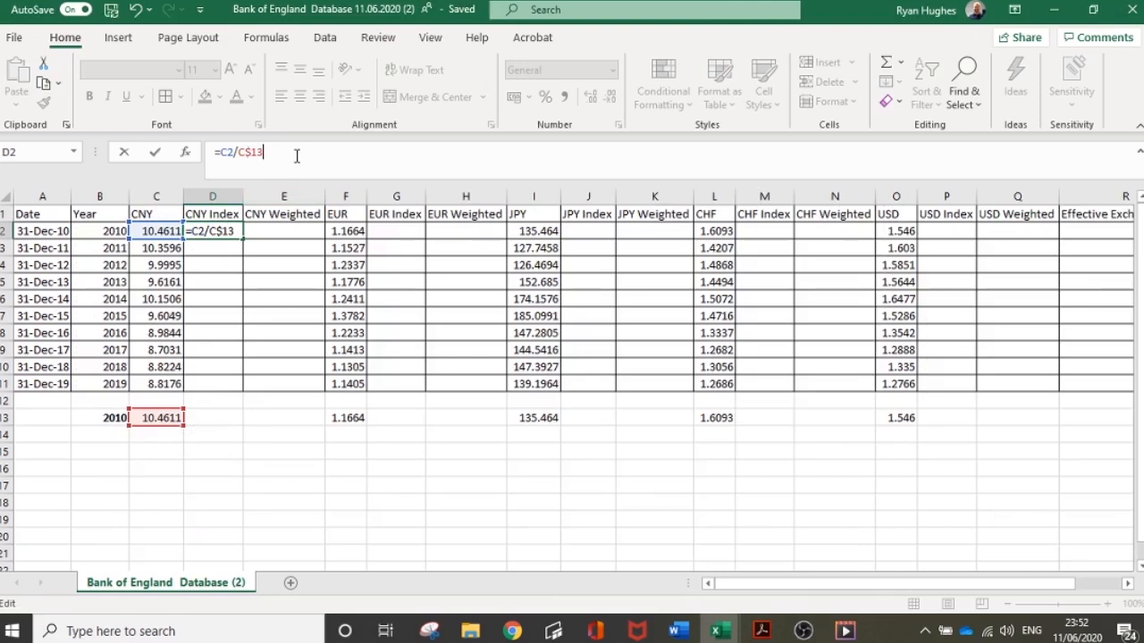
key("Return")
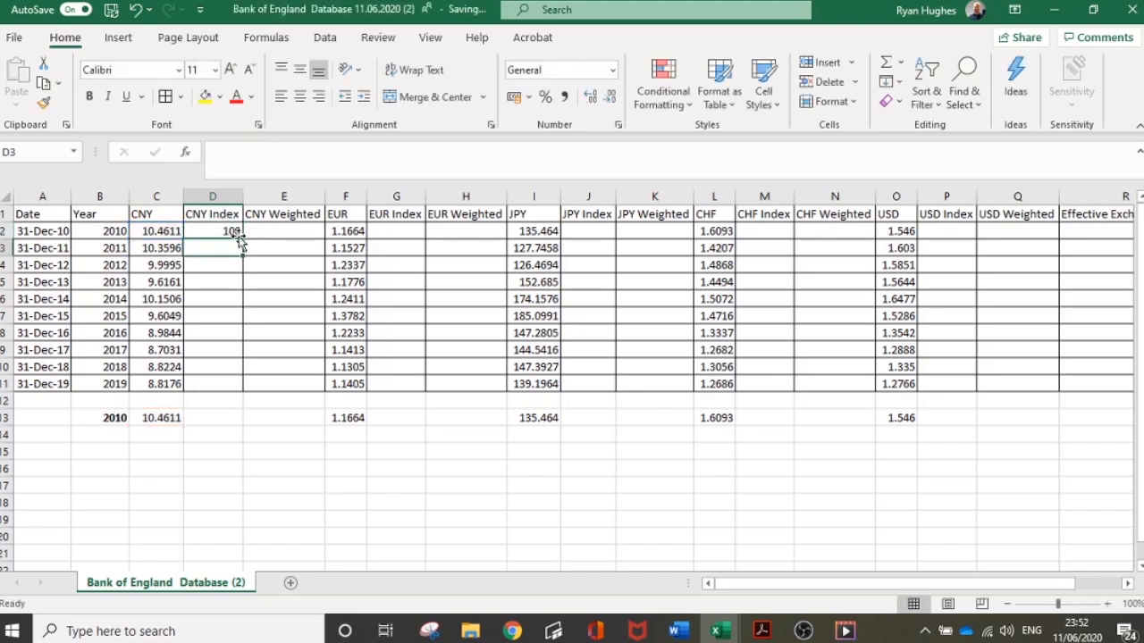
left_click(234, 231)
left_click_drag(245, 240, 244, 388)
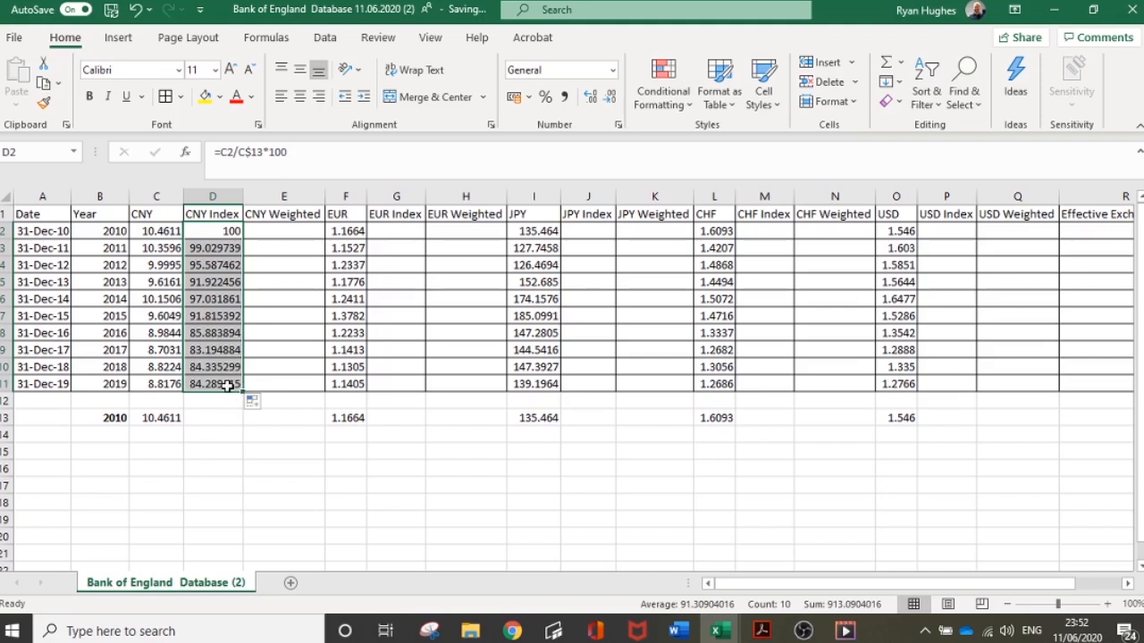
Check the CNY index formulas, test them with the base year in B13 changed to 2015, and restore 2010
left_click(222, 233)
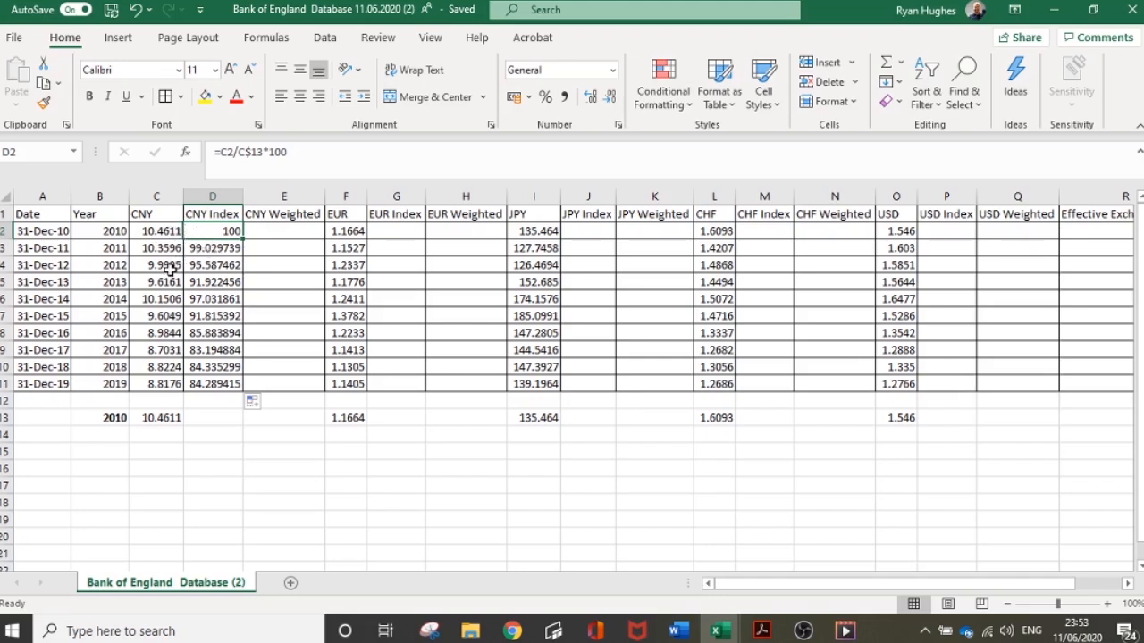
left_click(212, 267)
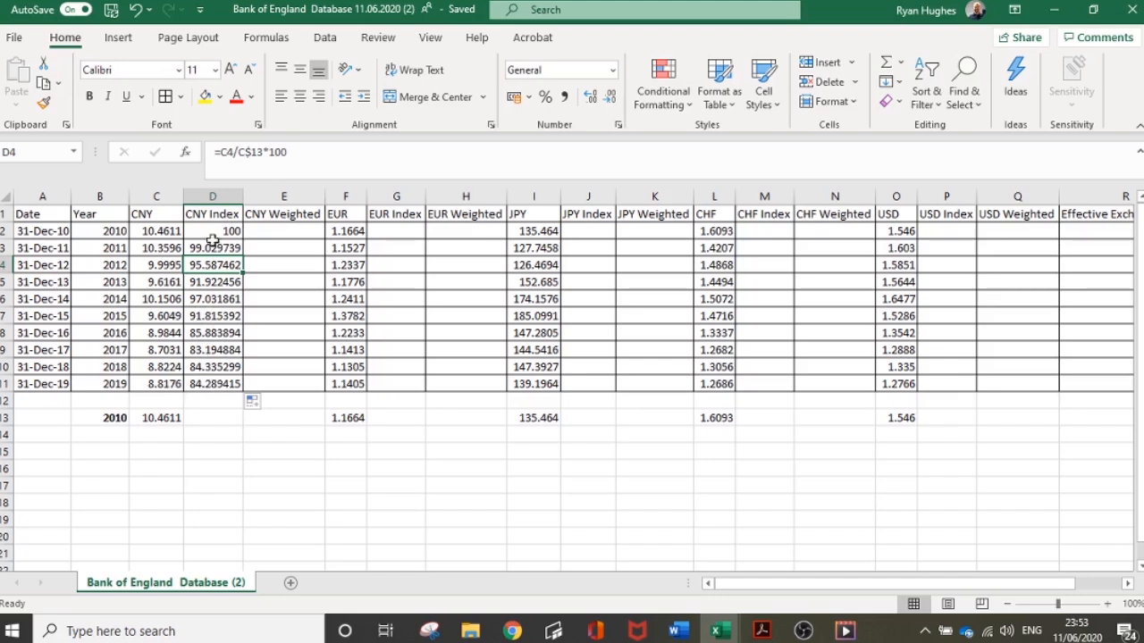
left_click(162, 383)
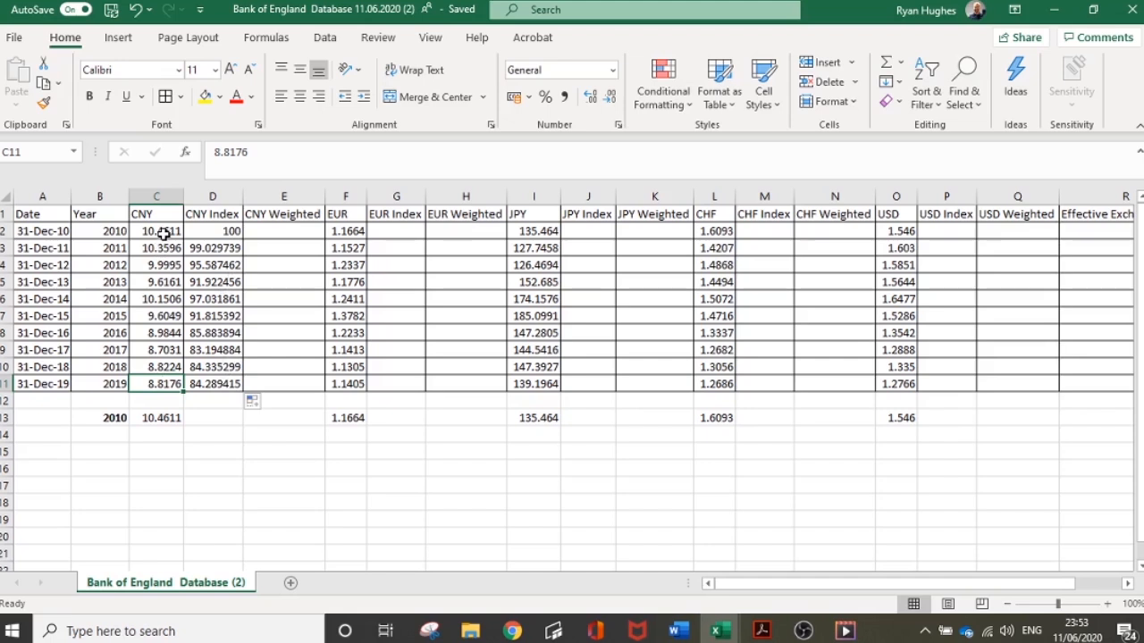
left_click(113, 418)
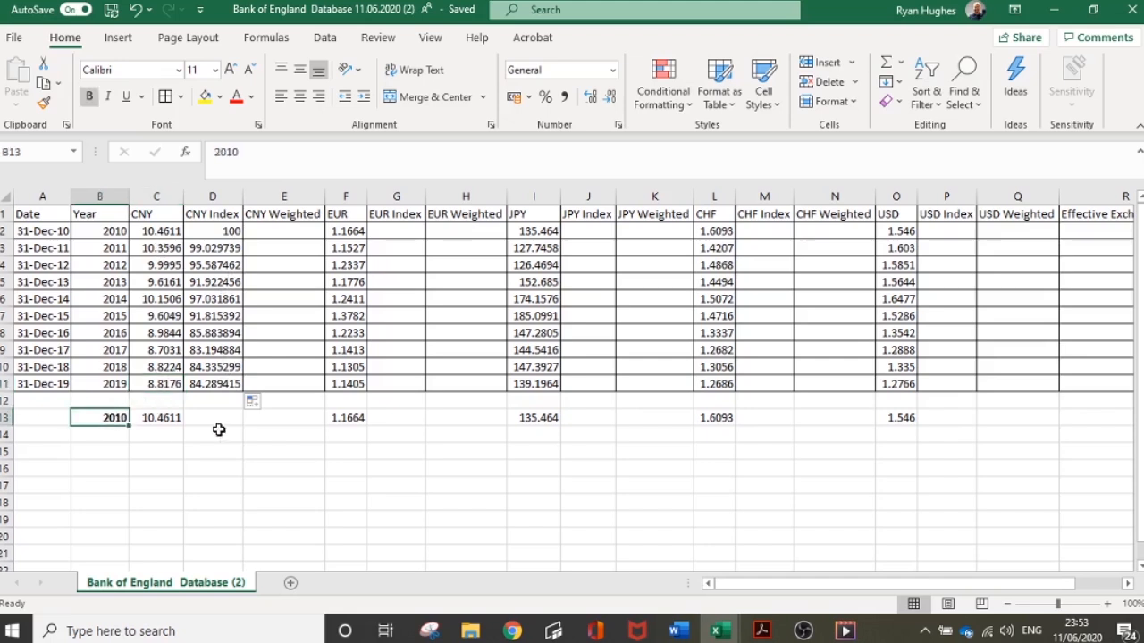
type("2015")
key("Return")
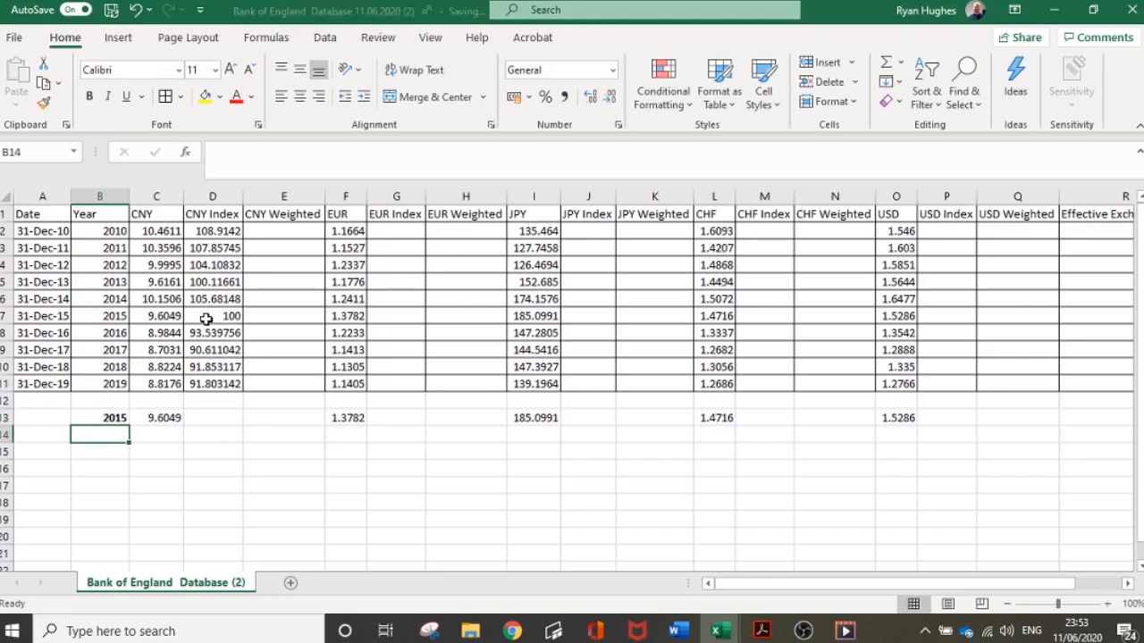
left_click(106, 417)
type("201")
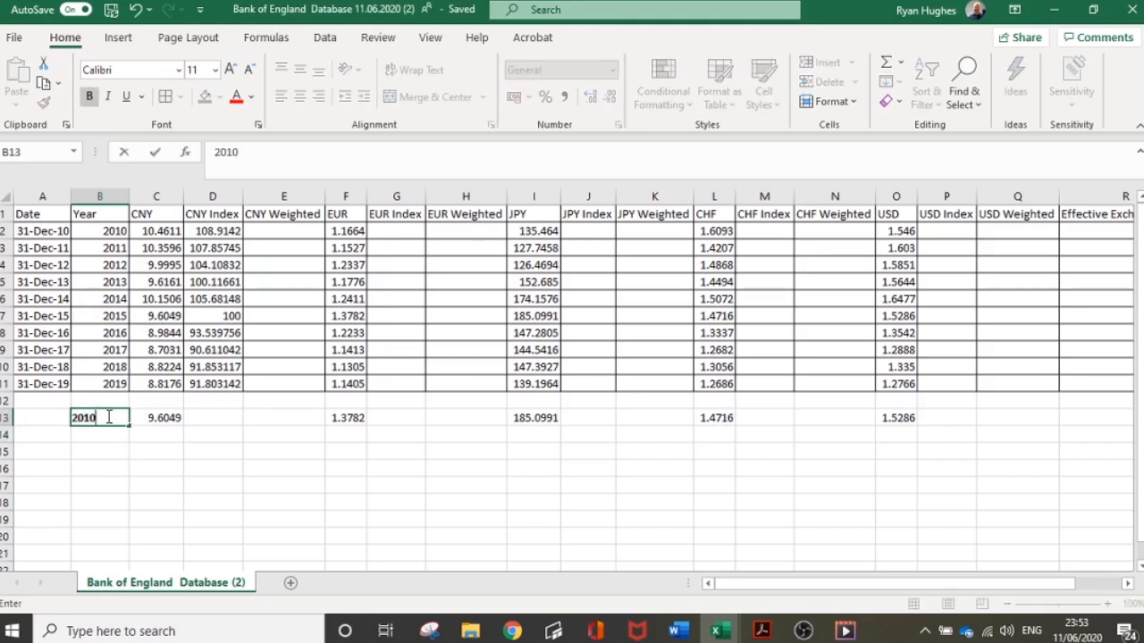
key("Return")
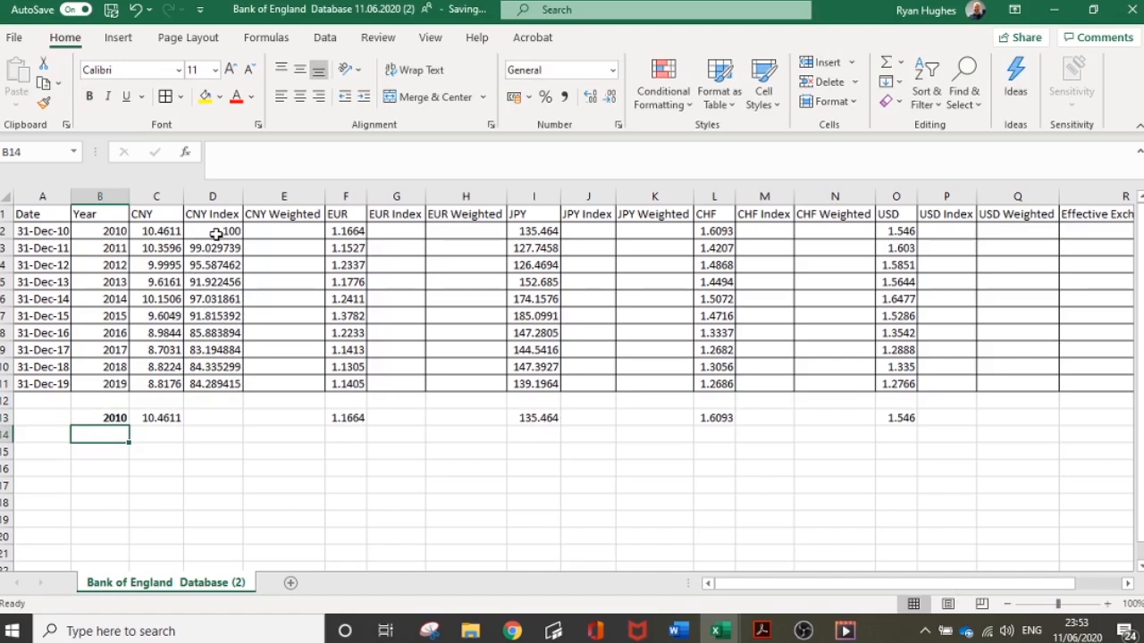
Copy the CNY index formulas in D2:D11 to the EUR, JPY, CHF and USD Index columns, starting at G2, J2, M2 and P2
left_click_drag(216, 231, 216, 384)
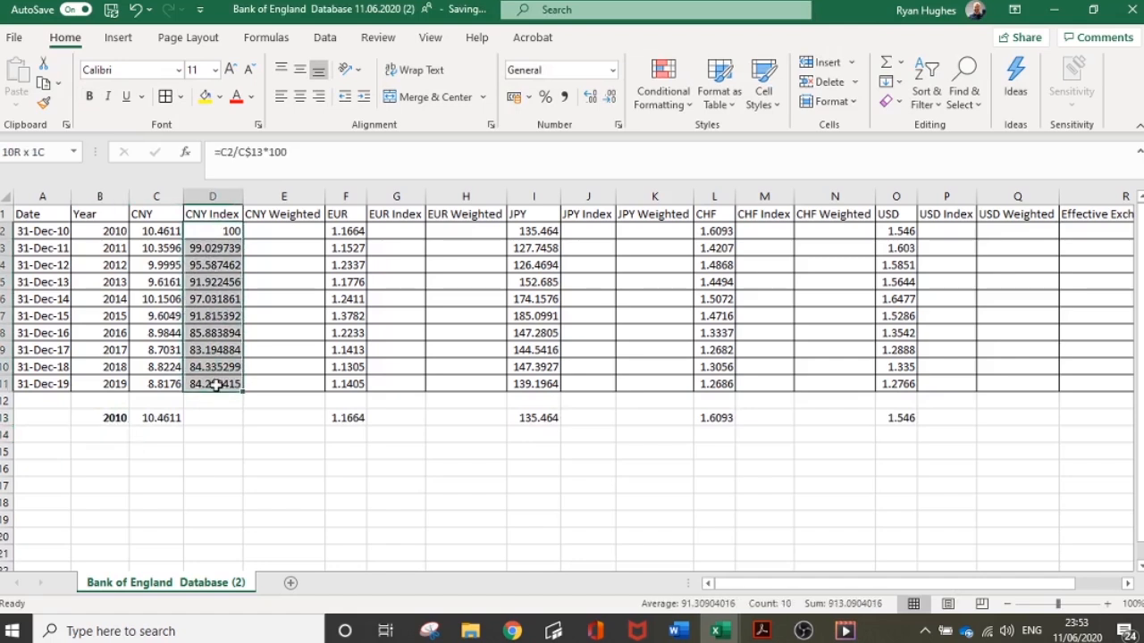
key("ctrl+c")
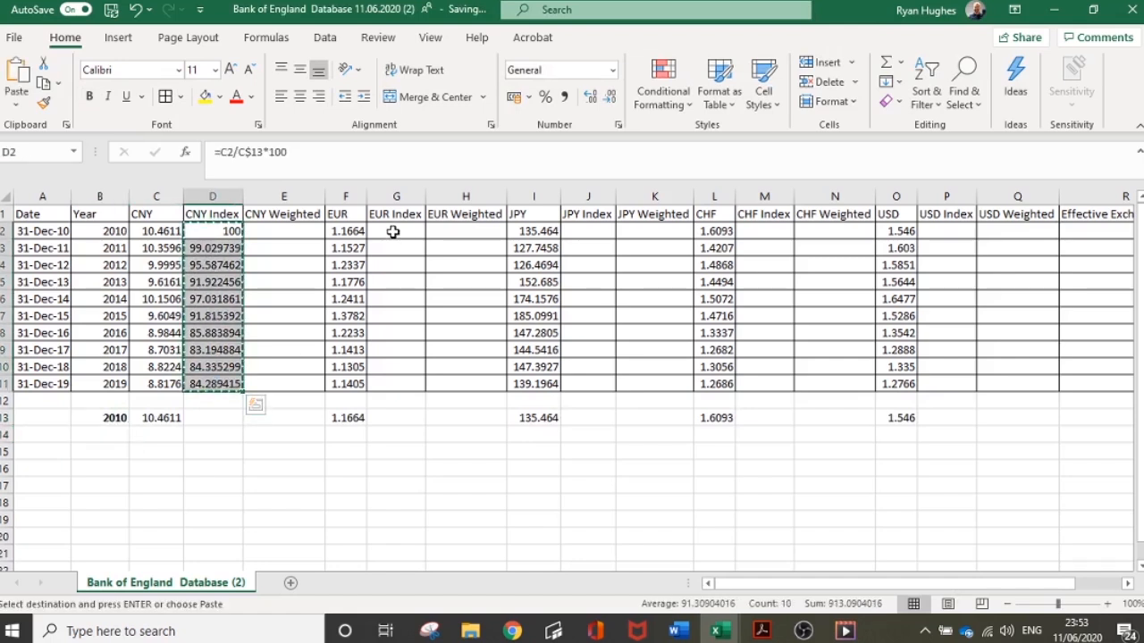
left_click(392, 231)
key("ctrl+v")
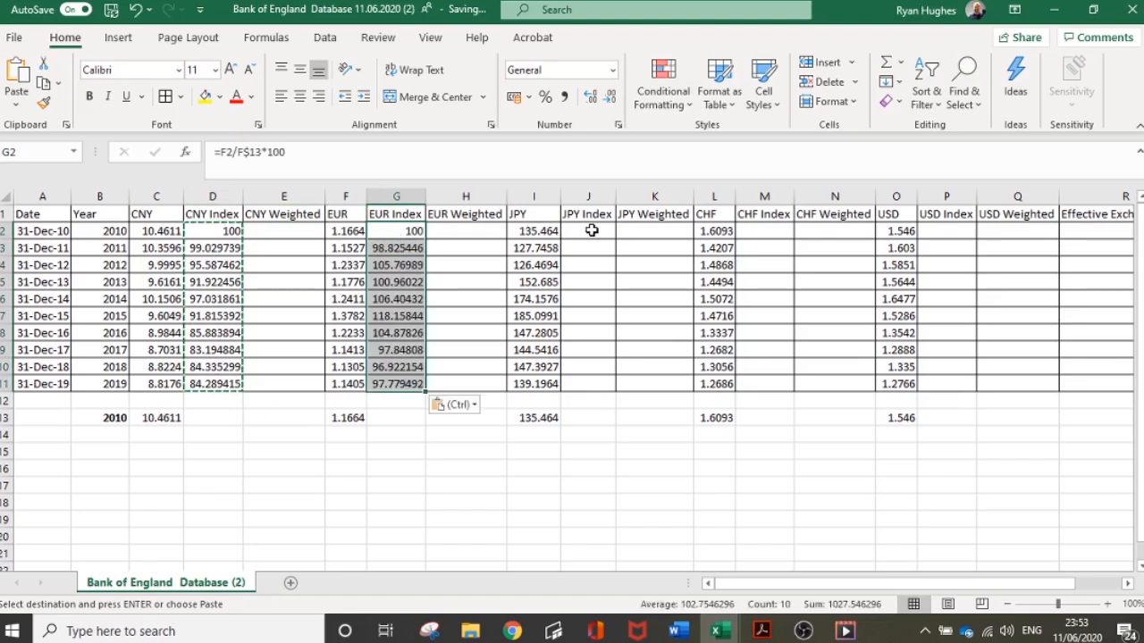
left_click(590, 230)
key("ctrl+v")
left_click(749, 232)
key("ctrl+v")
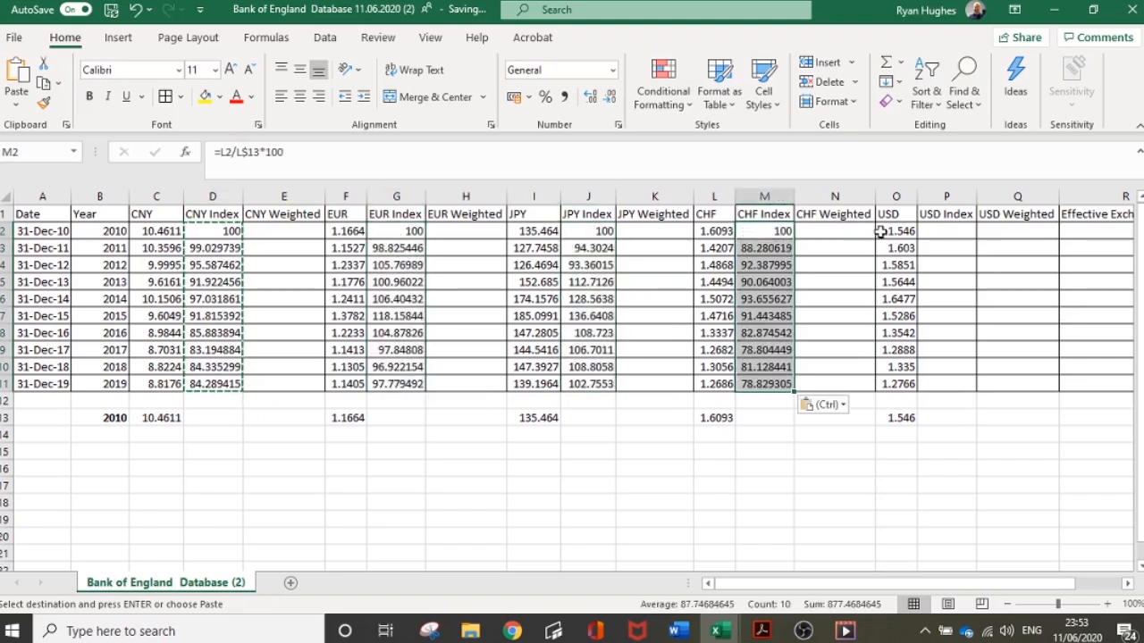
left_click(951, 231)
key("ctrl+v")
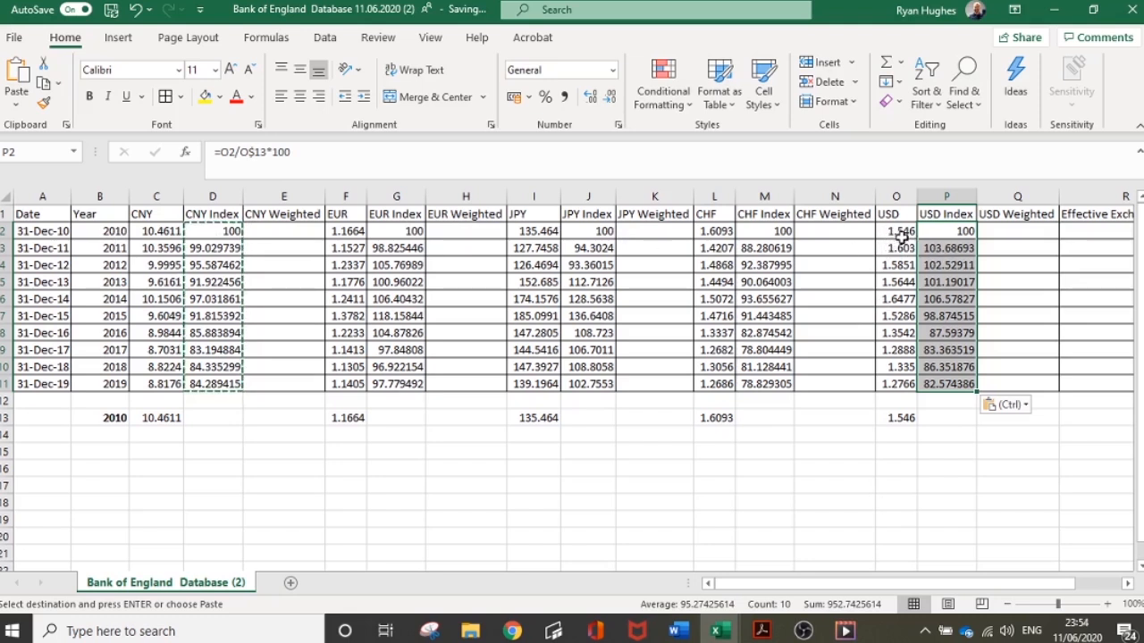
left_click(942, 240)
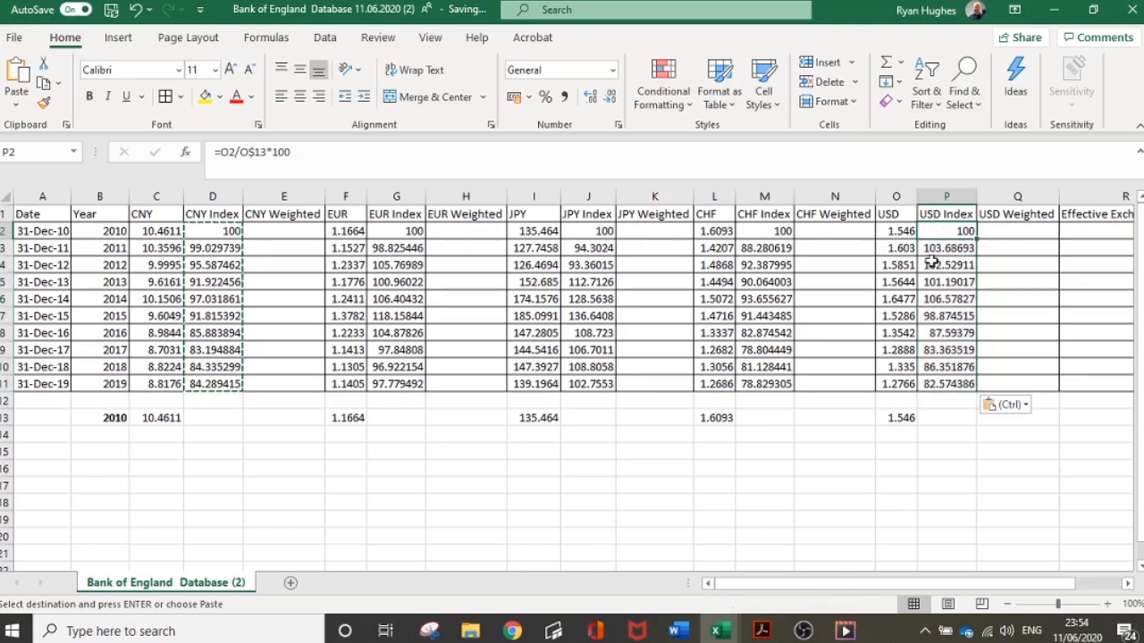
left_click(907, 319)
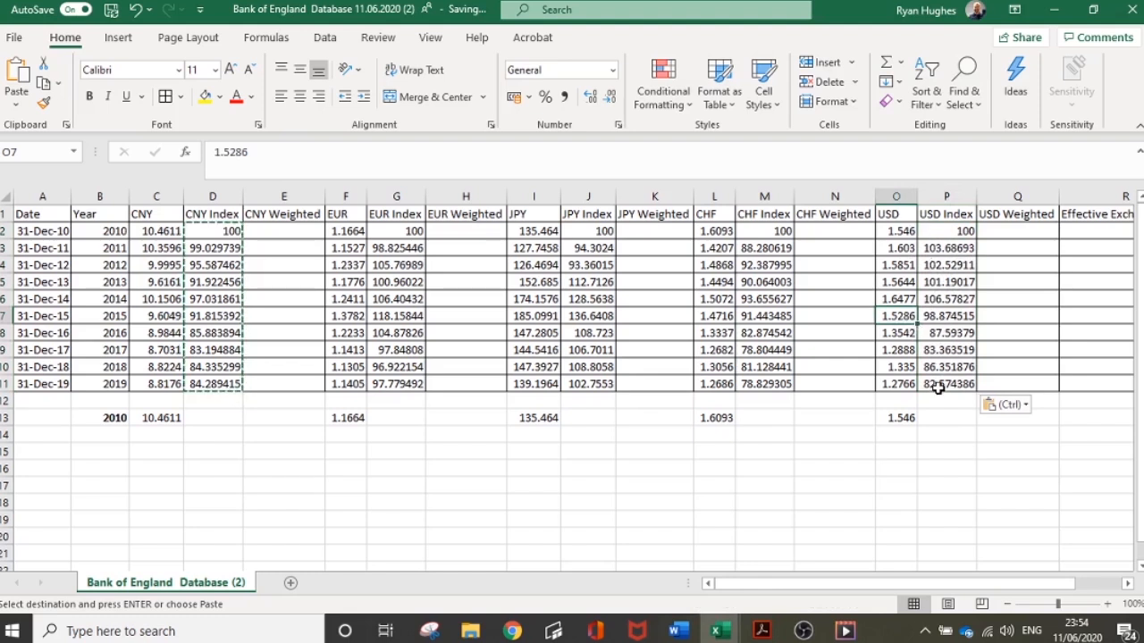
left_click(908, 385)
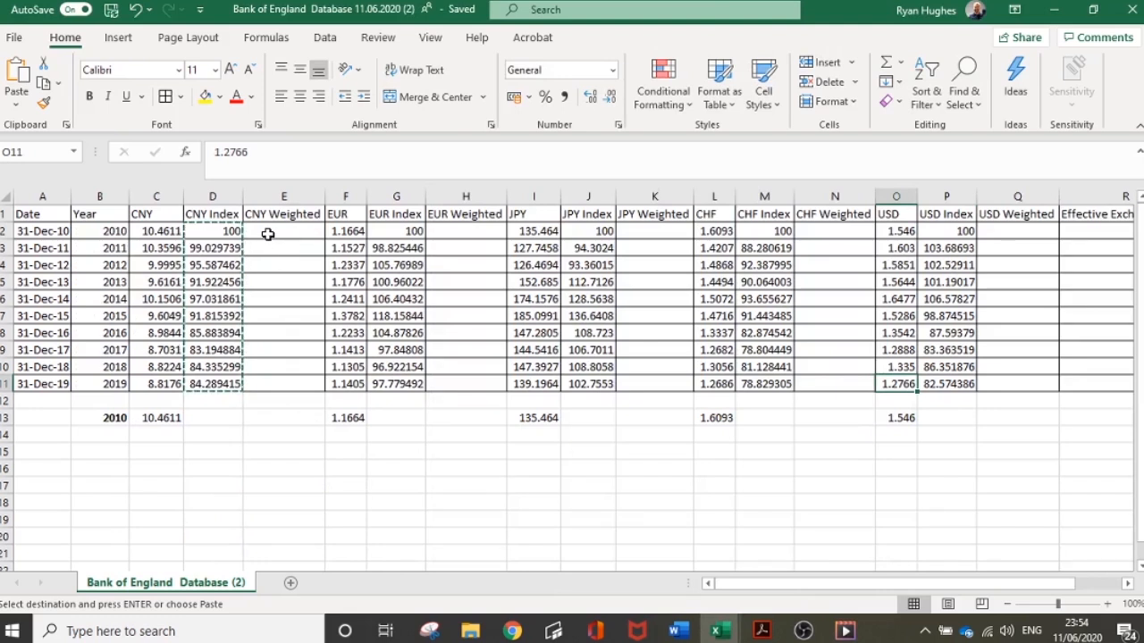
Switch to Chrome, search Google for "bank of england eri weightings" and open the Annual reweighting of the sterling exchange rate index page
key("alt+Tab")
left_click(391, 309)
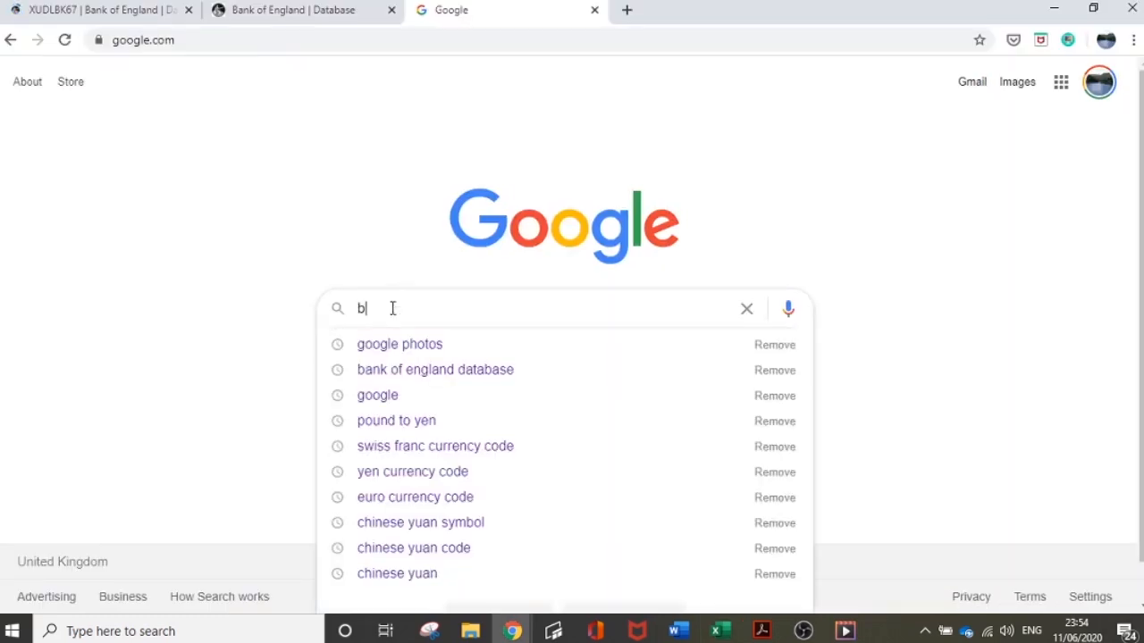
type("bank of englan")
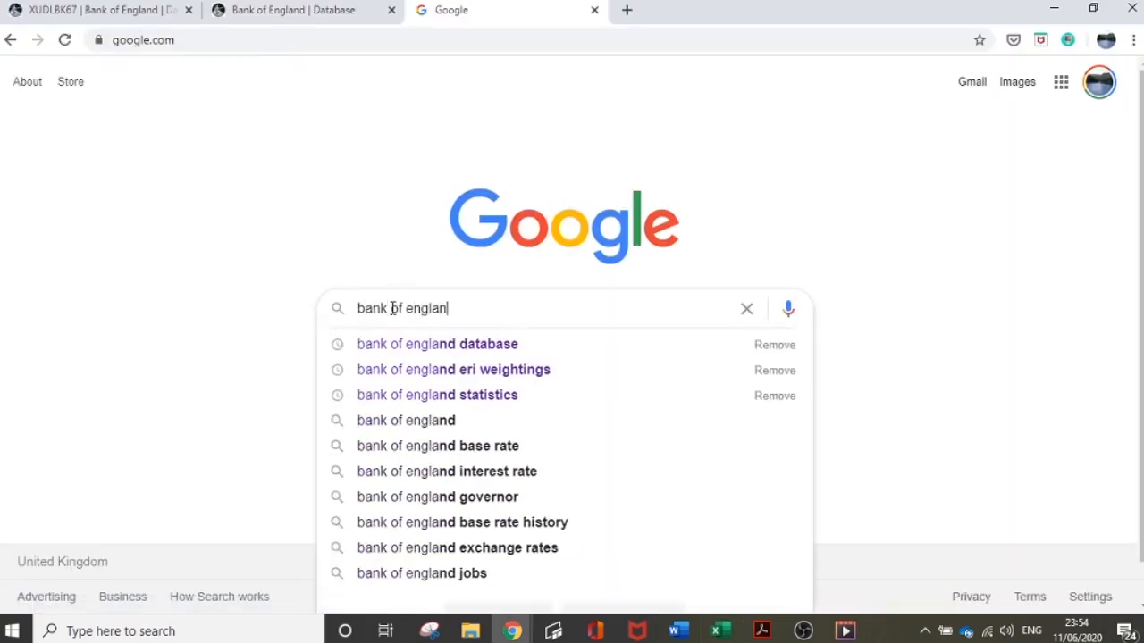
type("d eri w")
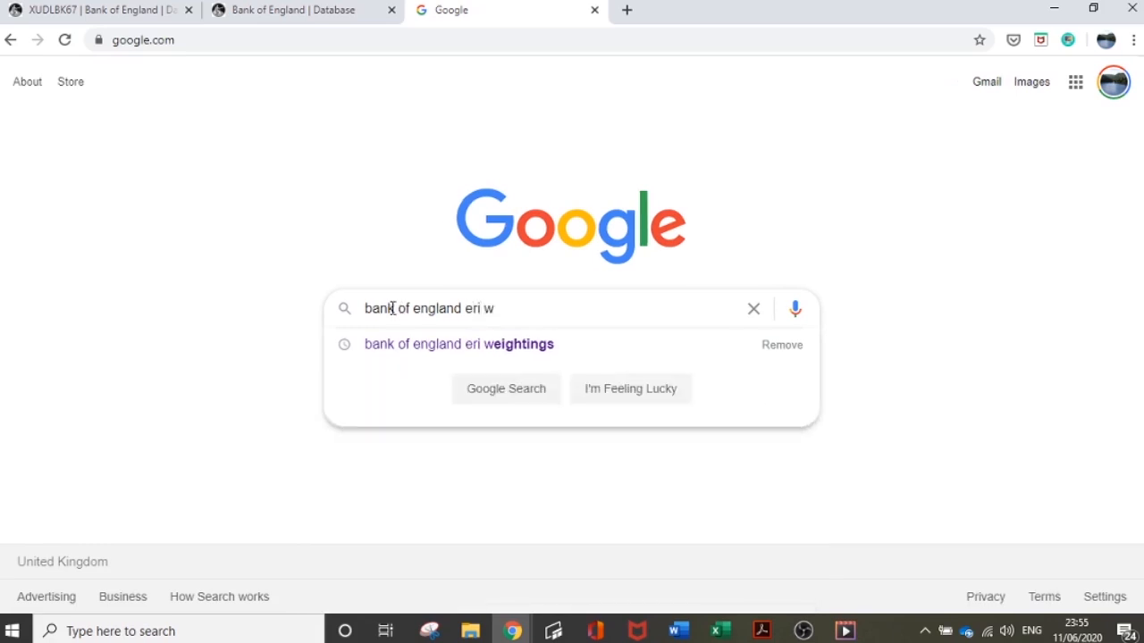
left_click(480, 353)
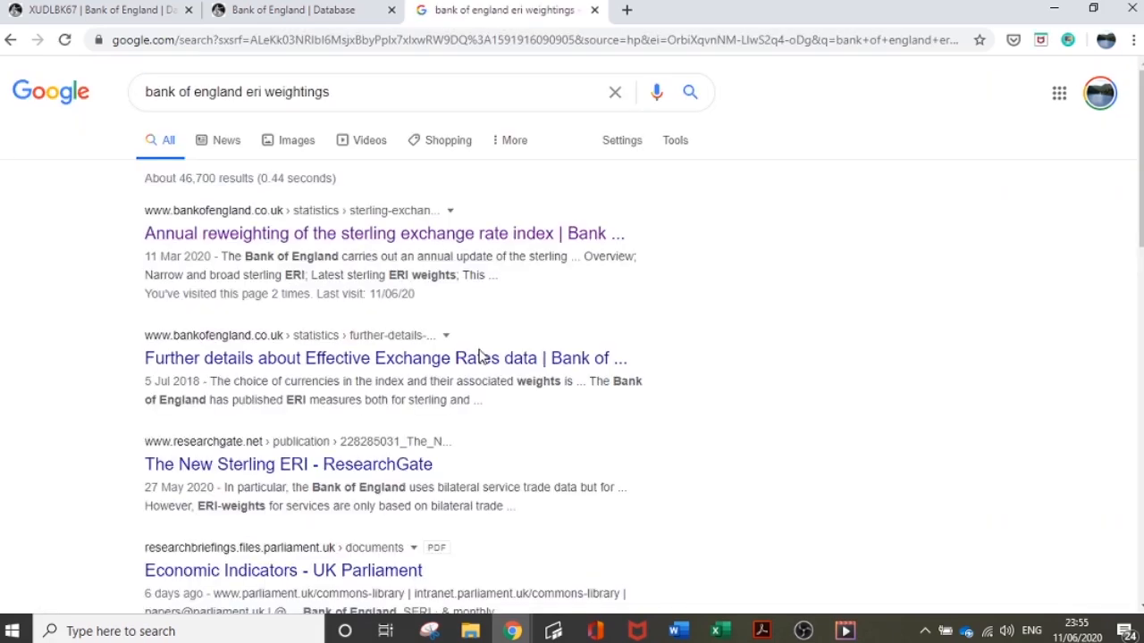
left_click(266, 234)
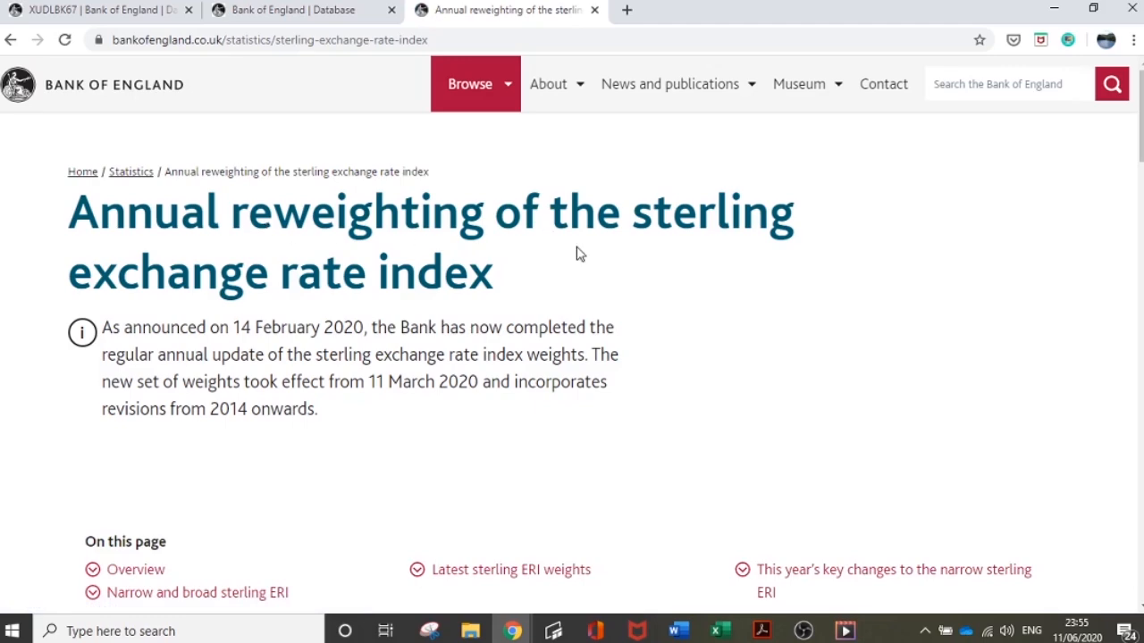
Download the Sterling ERI weights spreadsheet (published 11 March 2020) and open it in Excel
scroll(577, 255, "down", 15)
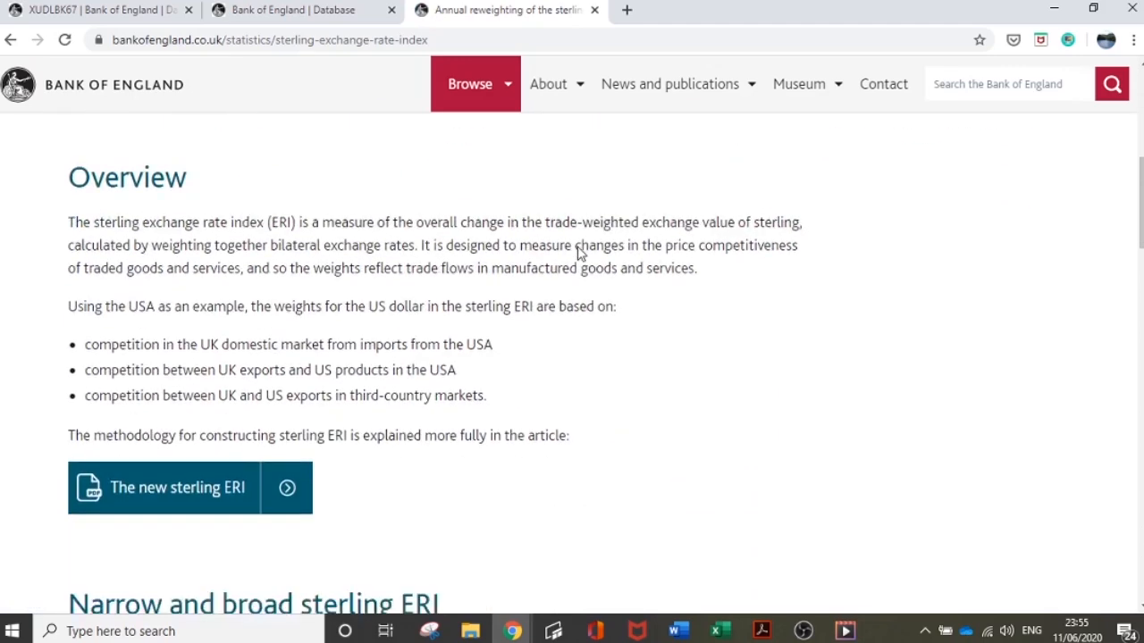
scroll(577, 254, "down", 1)
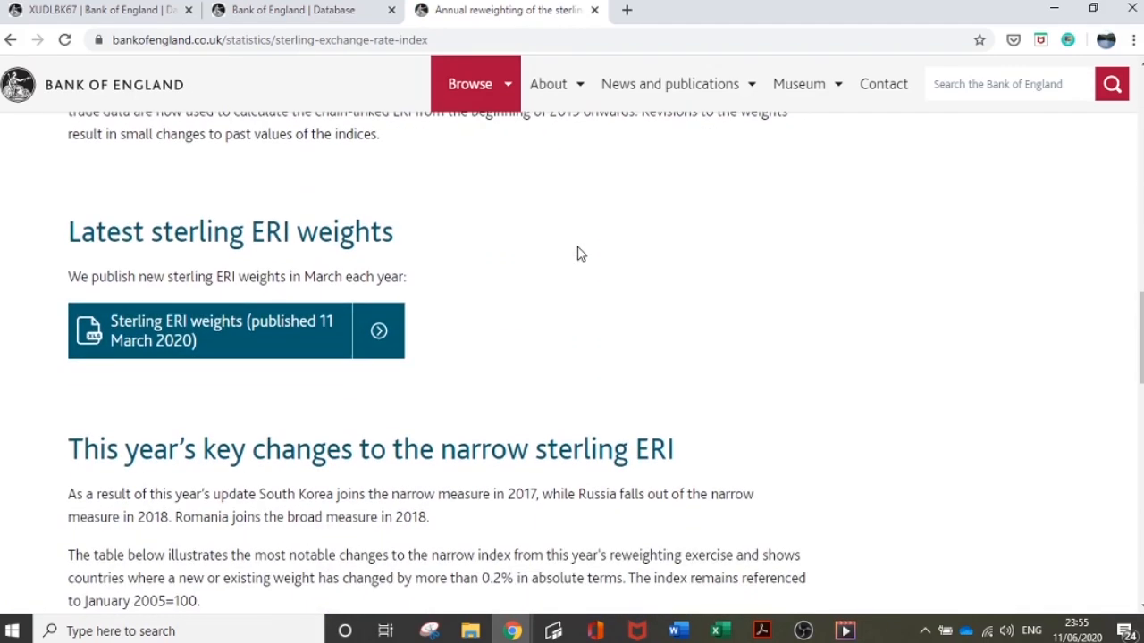
left_click(191, 325)
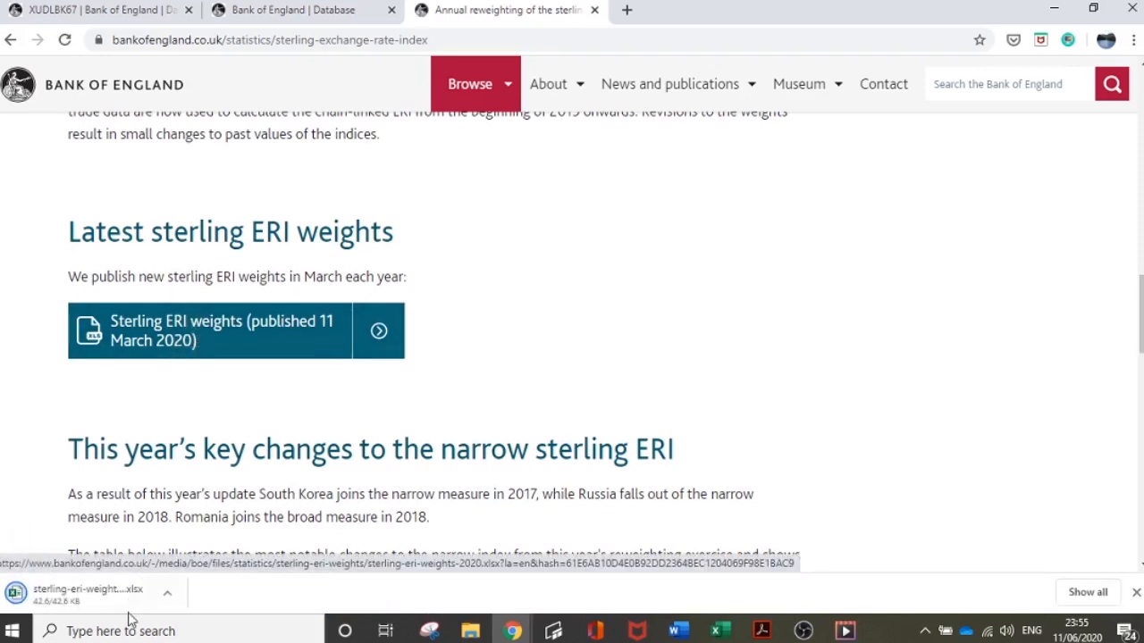
left_click(100, 595)
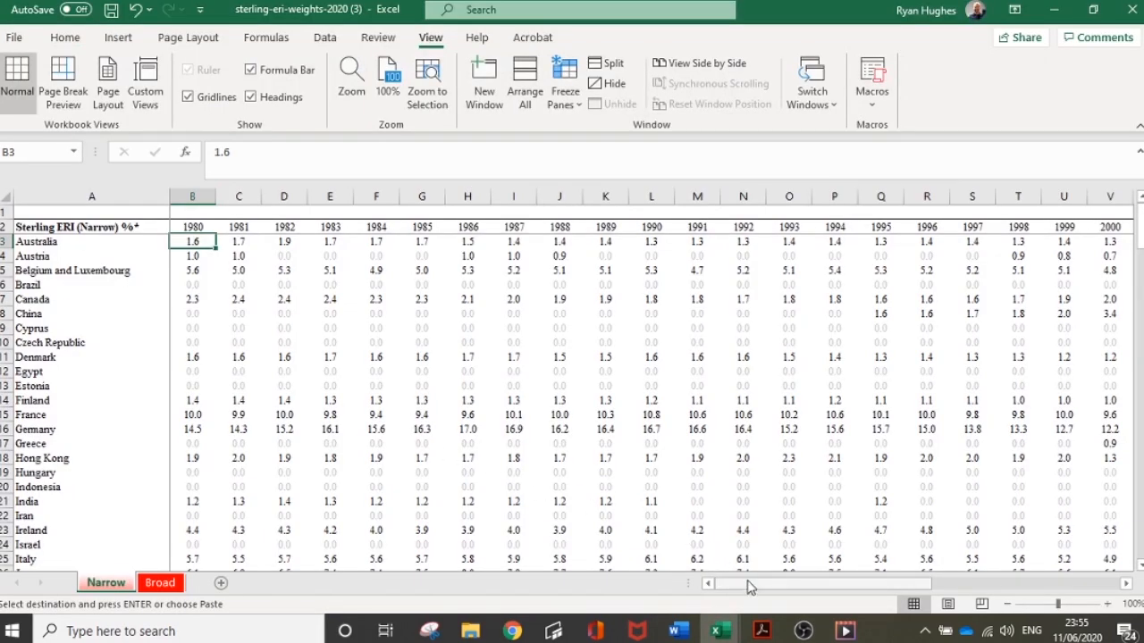
Hide columns B to AM on the Narrow sheet so that only the 2018 weights are shown beside the countries
left_click_drag(749, 585, 987, 585)
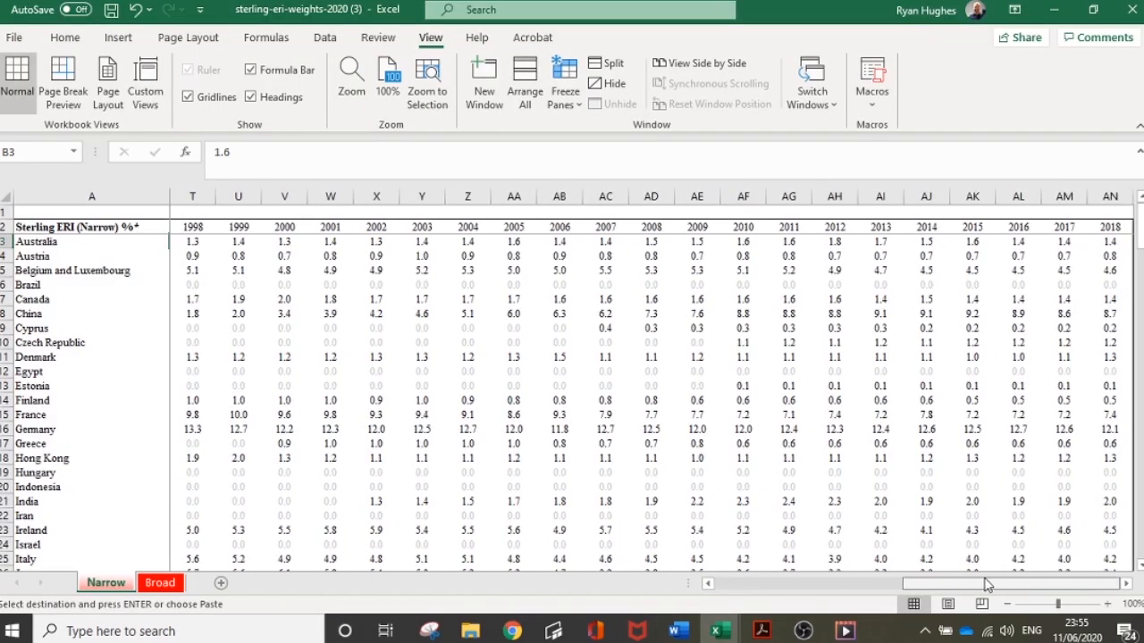
left_click(1108, 242)
left_click_drag(1108, 248, 1109, 436)
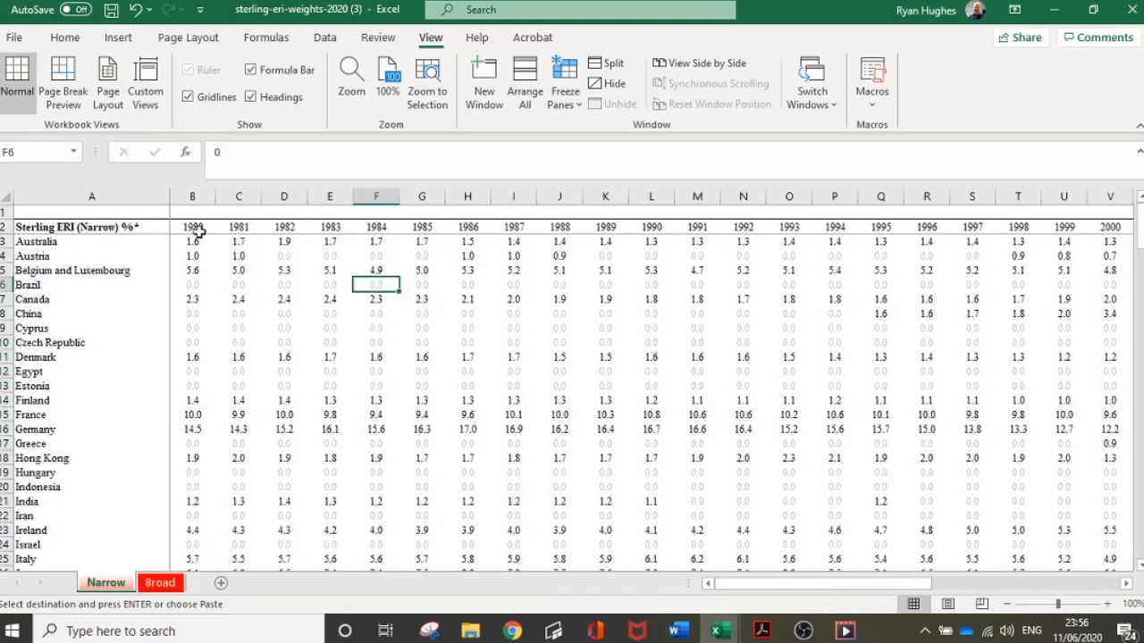
left_click_drag(192, 196, 975, 198)
right_click(974, 197)
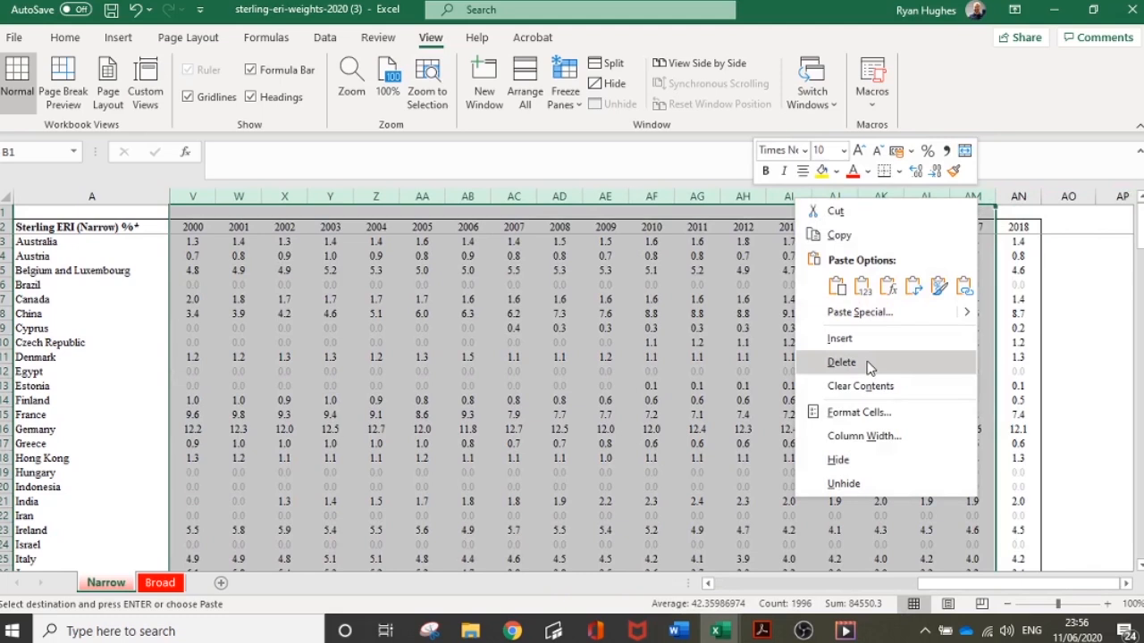
left_click(863, 459)
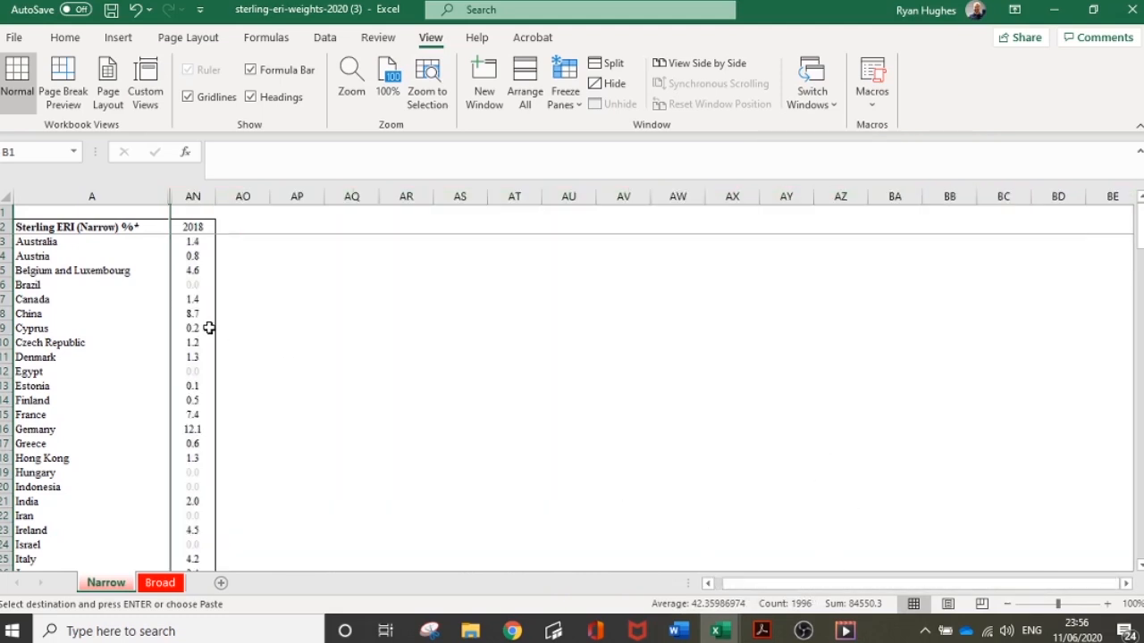
Sort the country weights table by the 2018 column from largest to smallest
left_click_drag(55, 227, 193, 527)
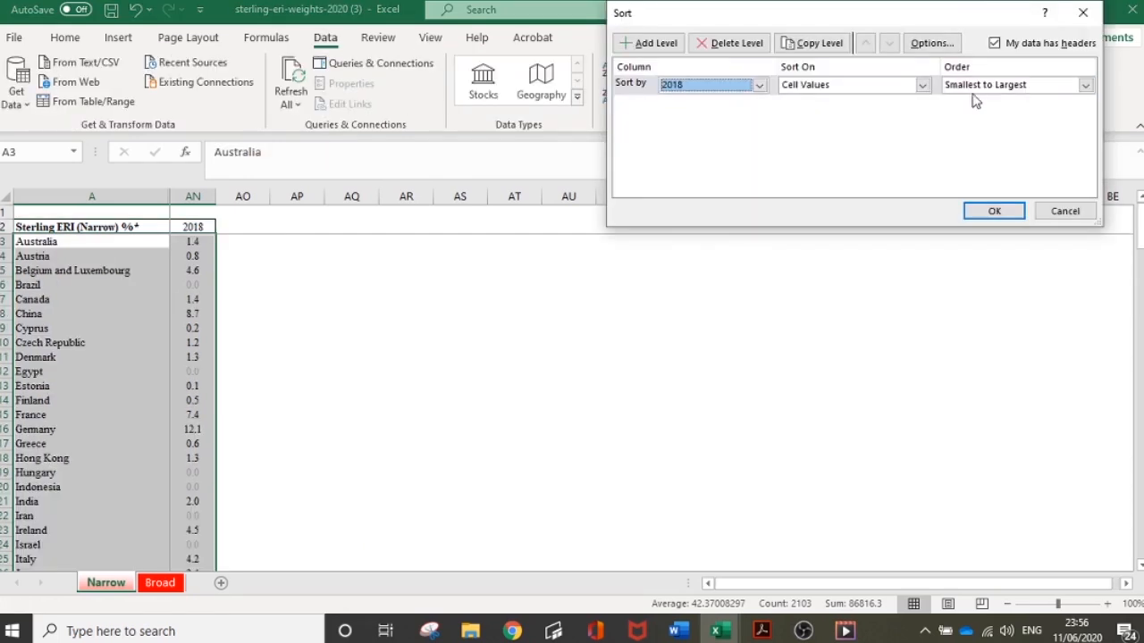
left_click(973, 86)
left_click(979, 105)
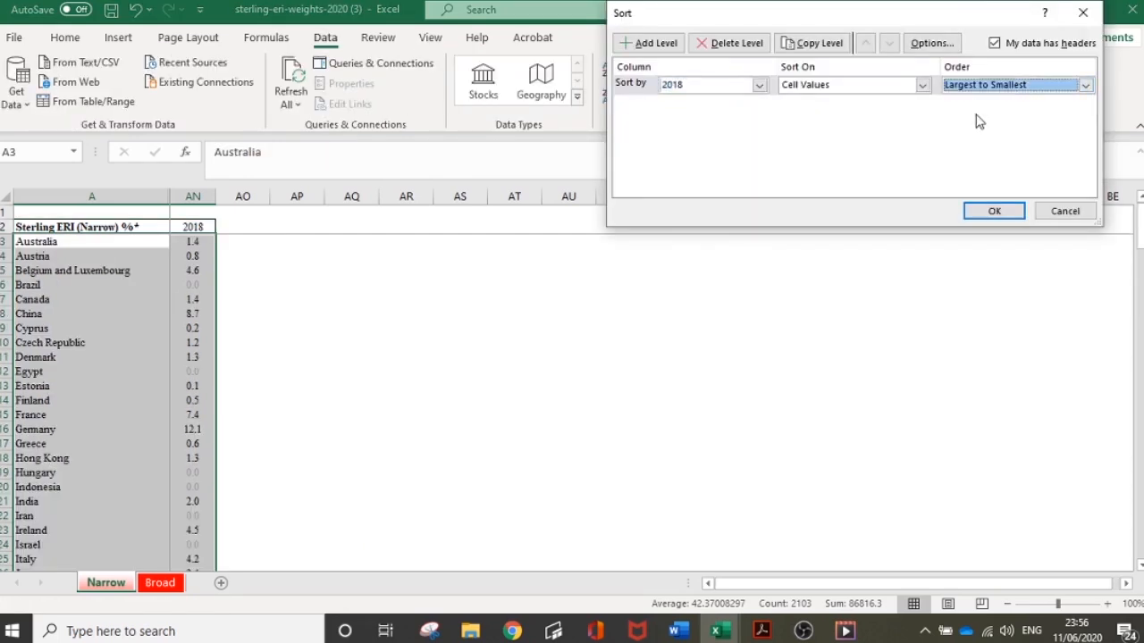
left_click(993, 212)
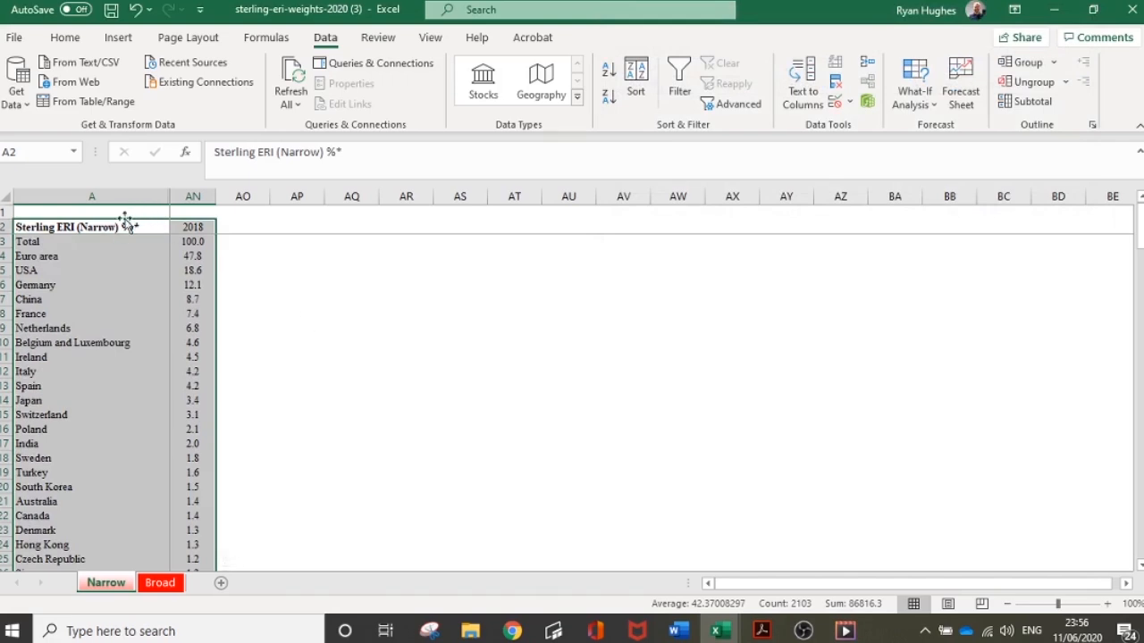
Examine the sorted 2018 weights for the total, USA, China, the euro members, Japan and Switzerland
left_click(191, 242)
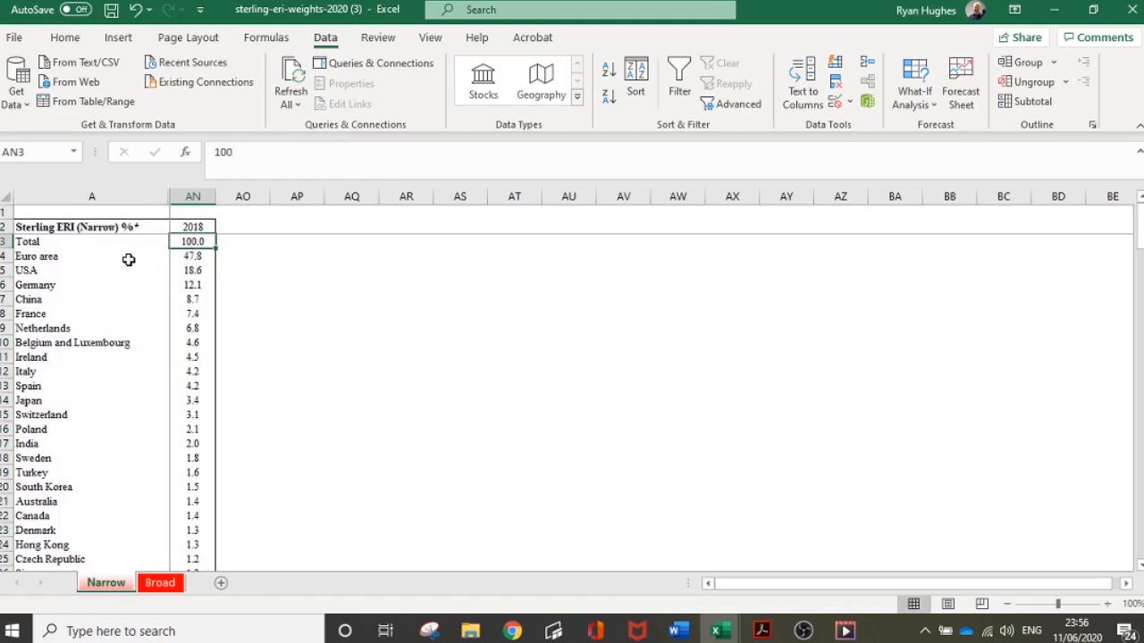
left_click(198, 271)
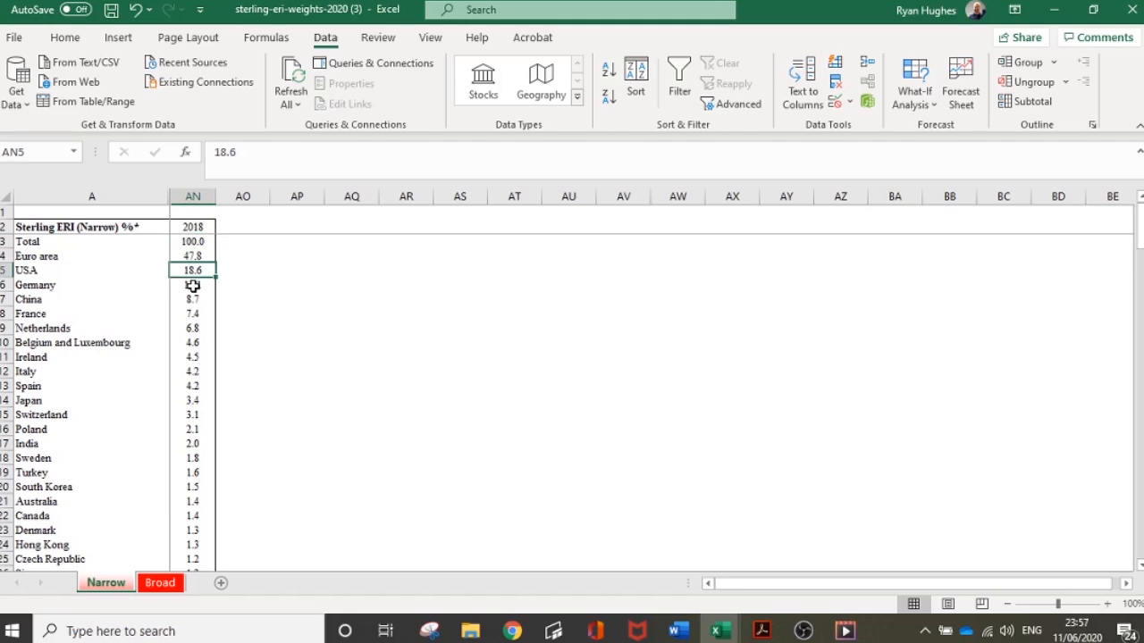
left_click(196, 301)
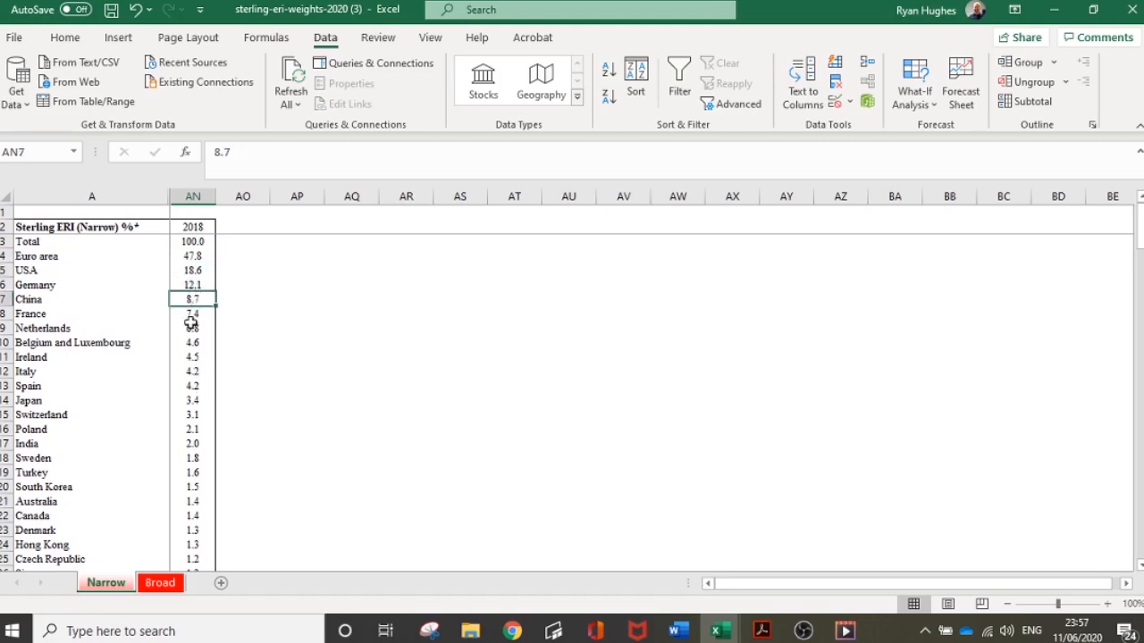
left_click_drag(47, 311, 50, 385)
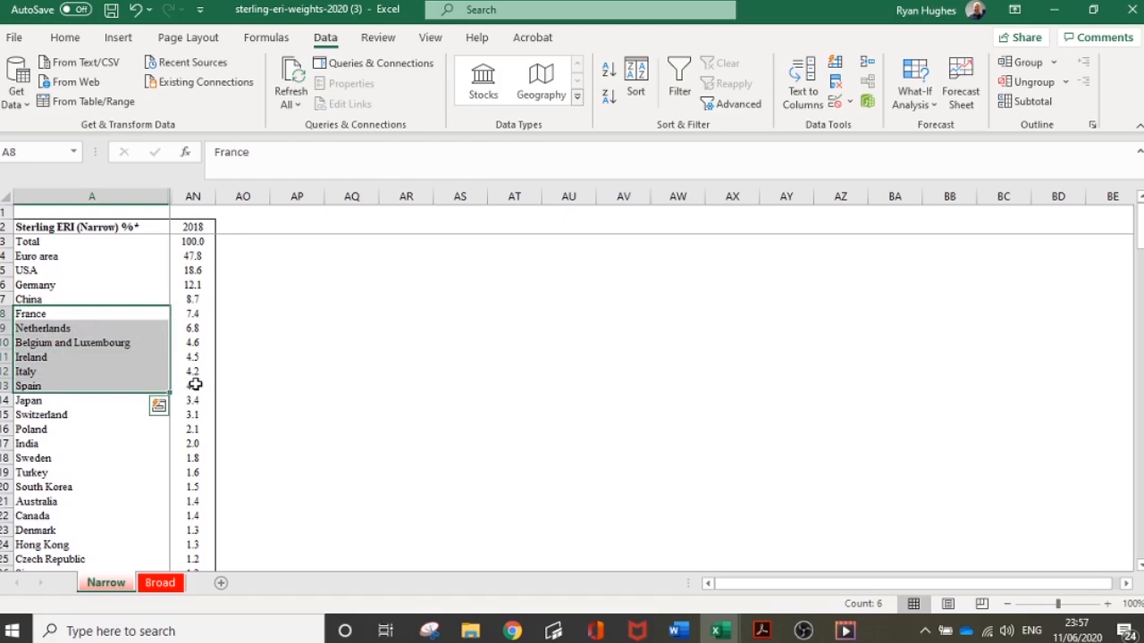
left_click(194, 401)
left_click(201, 413)
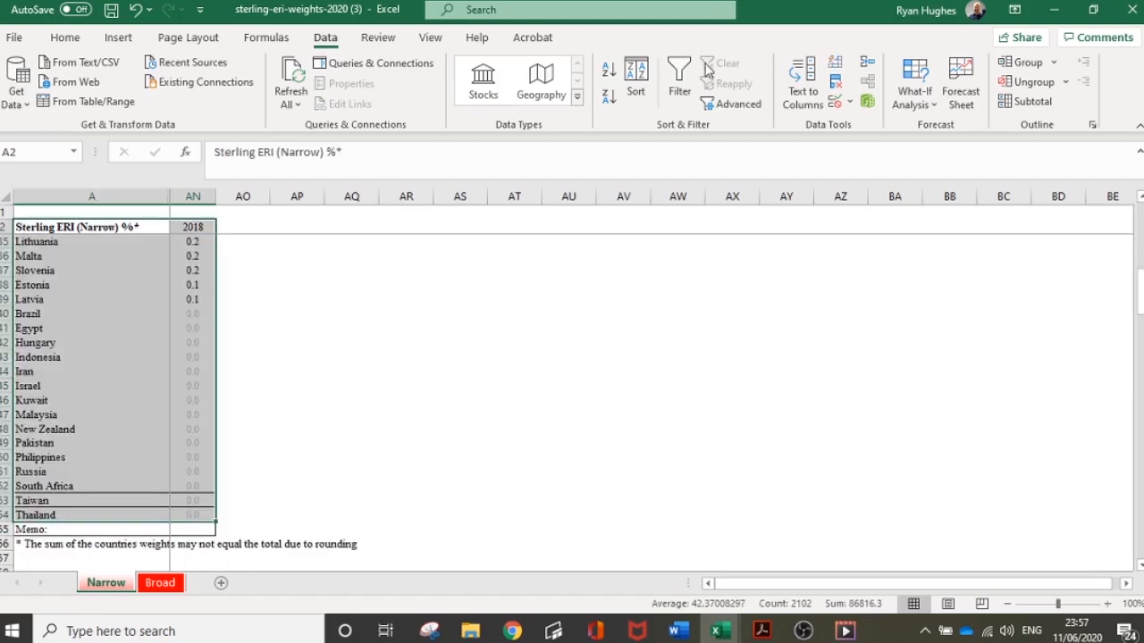
Filter the country column of the weights table to China, Euro area, Japan, Switzerland and USA only
left_click(682, 75)
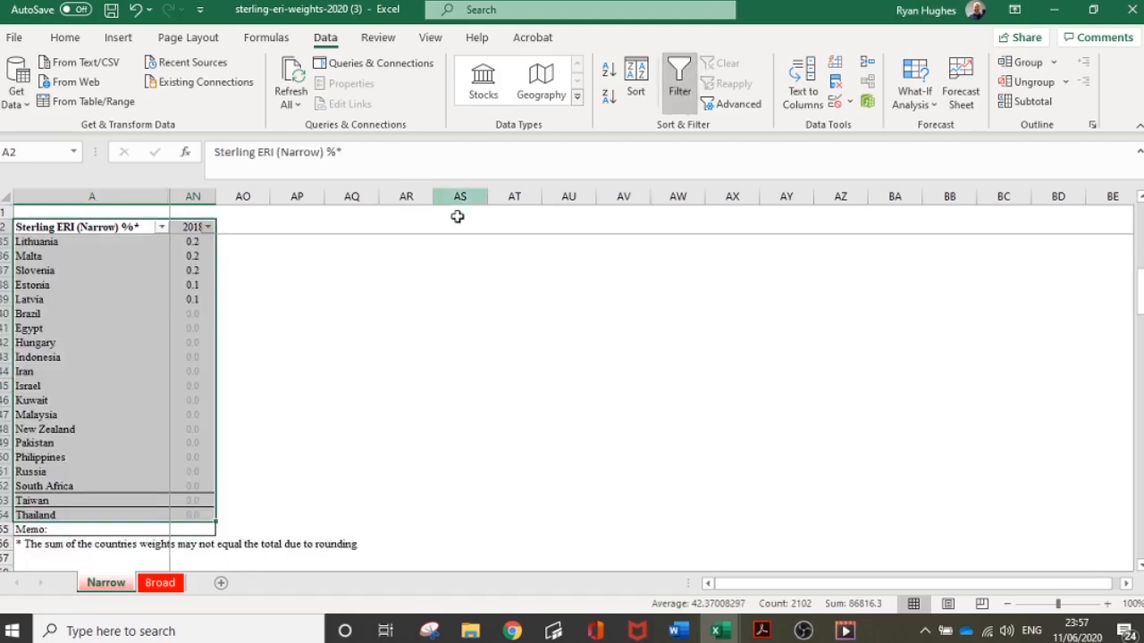
scroll(189, 286, "up", 5)
scroll(189, 284, "up", 1)
left_click(162, 227)
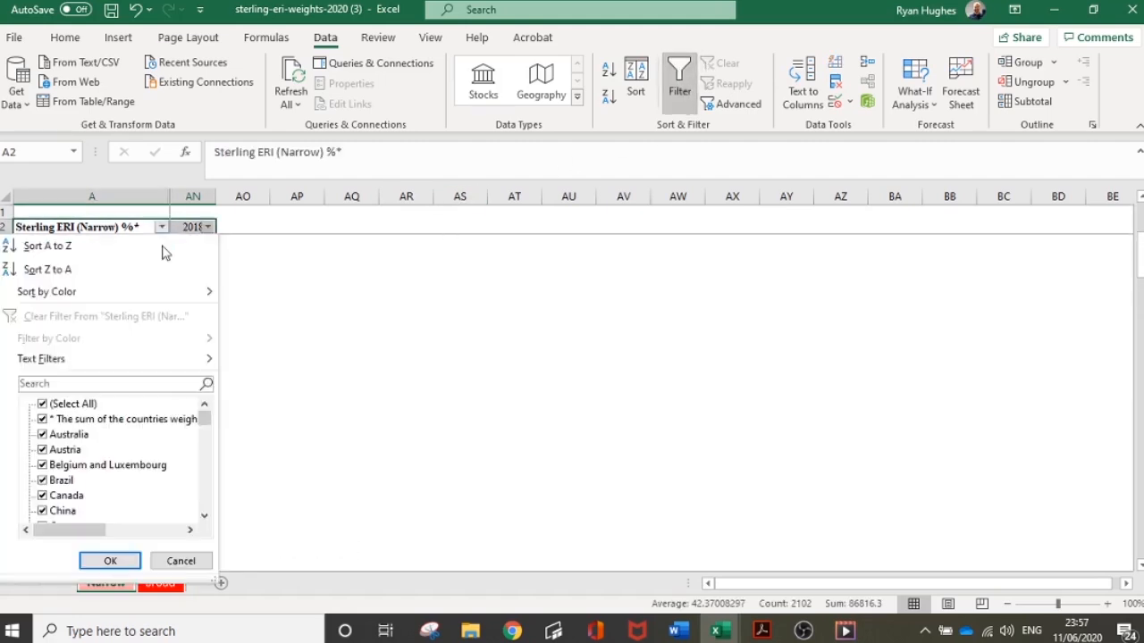
left_click(53, 406)
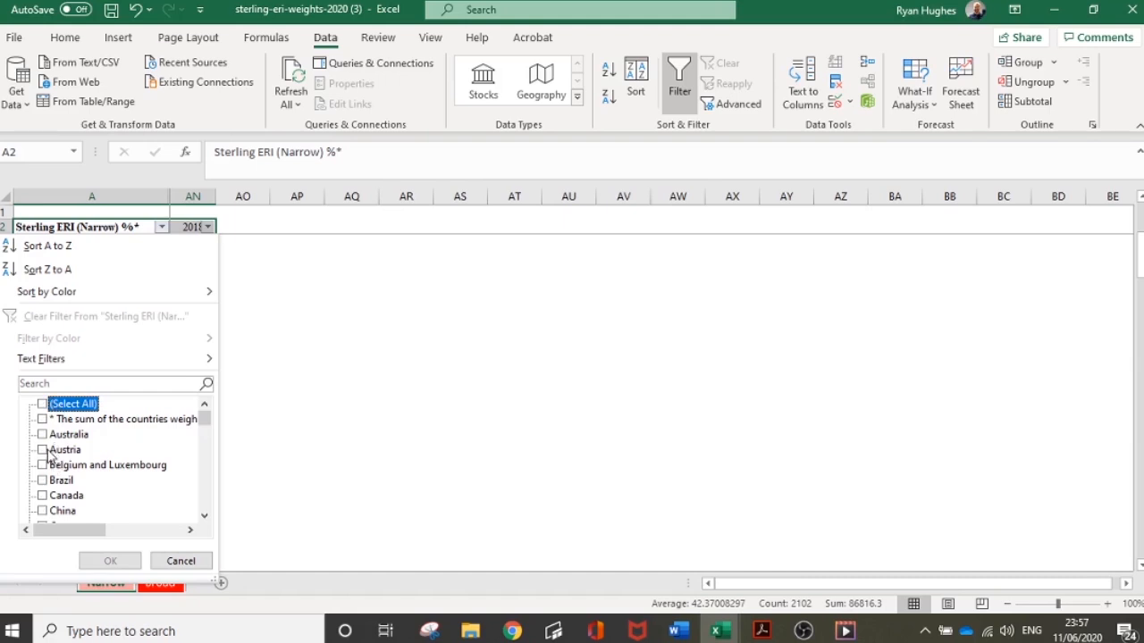
scroll(54, 447, "down", 5)
left_click(43, 419)
scroll(45, 425, "down", 4)
scroll(54, 447, "down", 6)
left_click(43, 511)
scroll(53, 447, "up", 10)
left_click(43, 465)
scroll(43, 471, "down", 6)
left_click(43, 434)
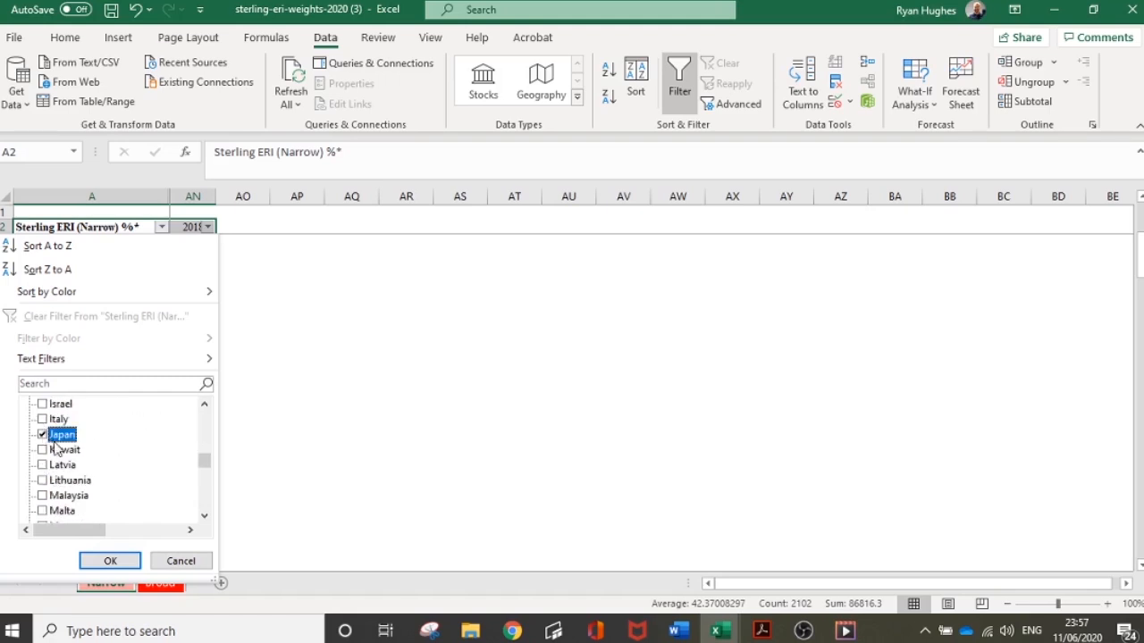
scroll(54, 447, "down", 6)
left_click(42, 510)
left_click(110, 560)
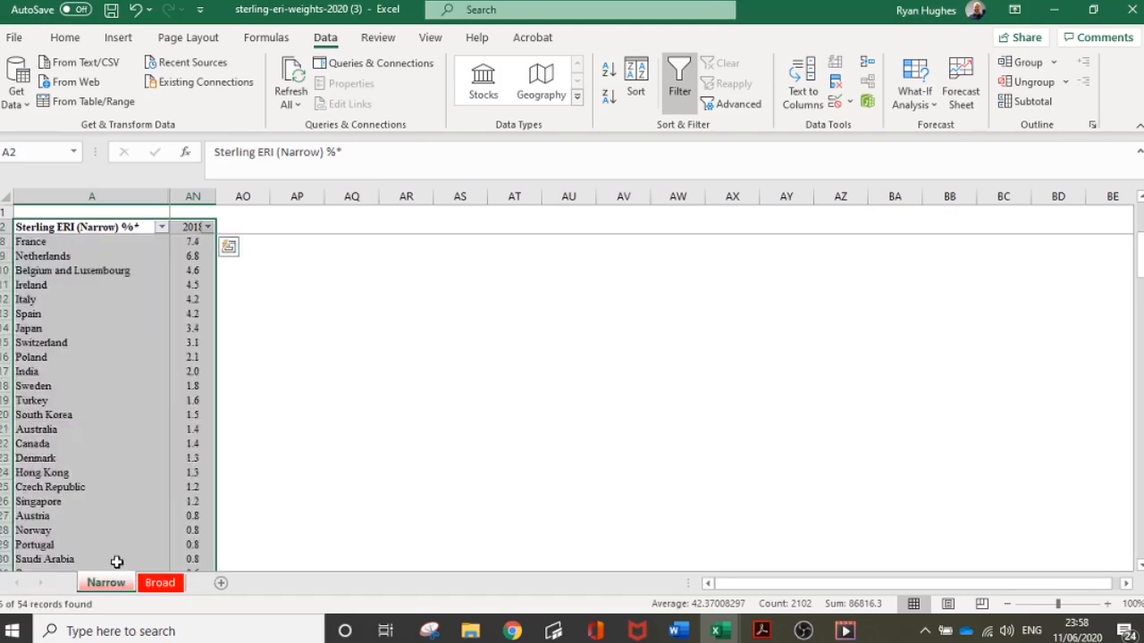
Copy the filtered weights table with its headers into A1 of a new sheet in the Bank of England Database workbook
left_click_drag(54, 227, 203, 295)
key("ctrl+c")
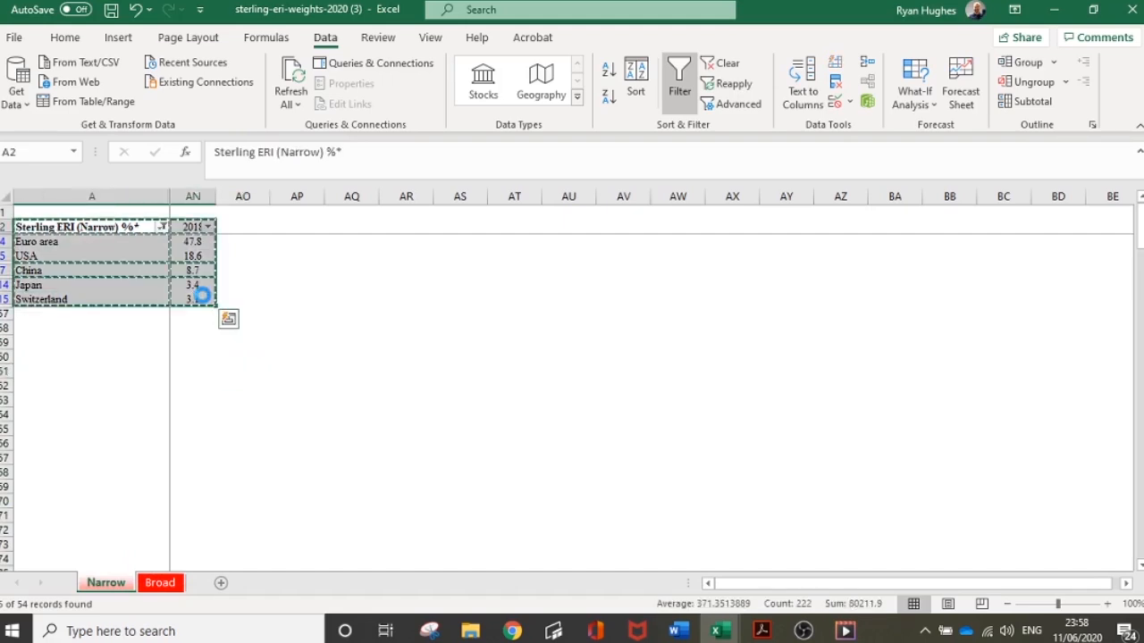
key("alt+Tab")
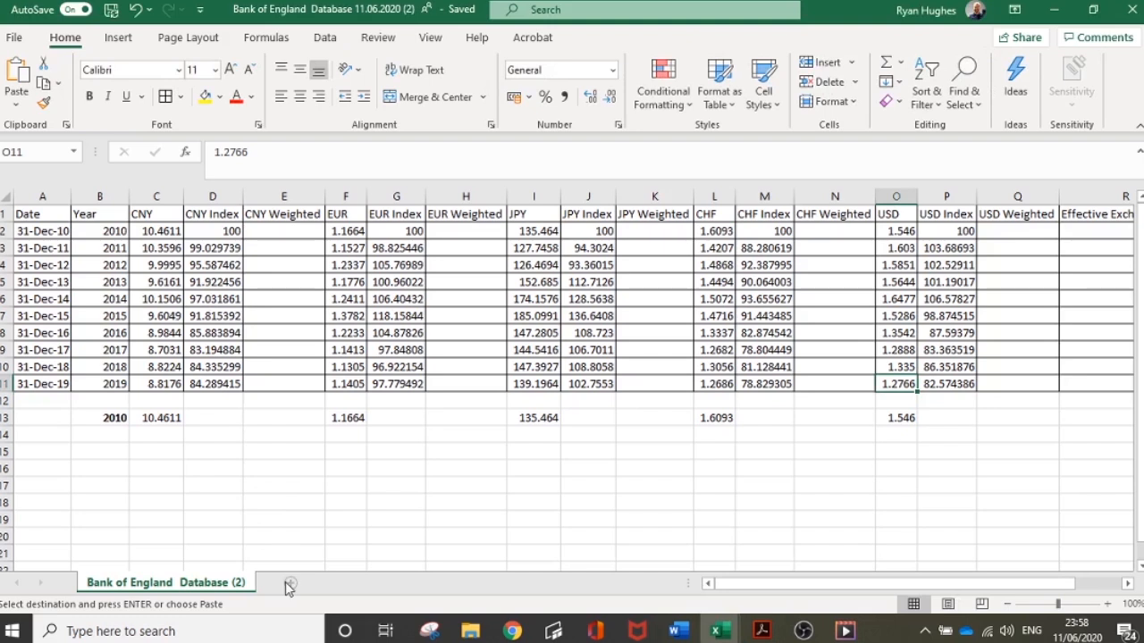
left_click(333, 583)
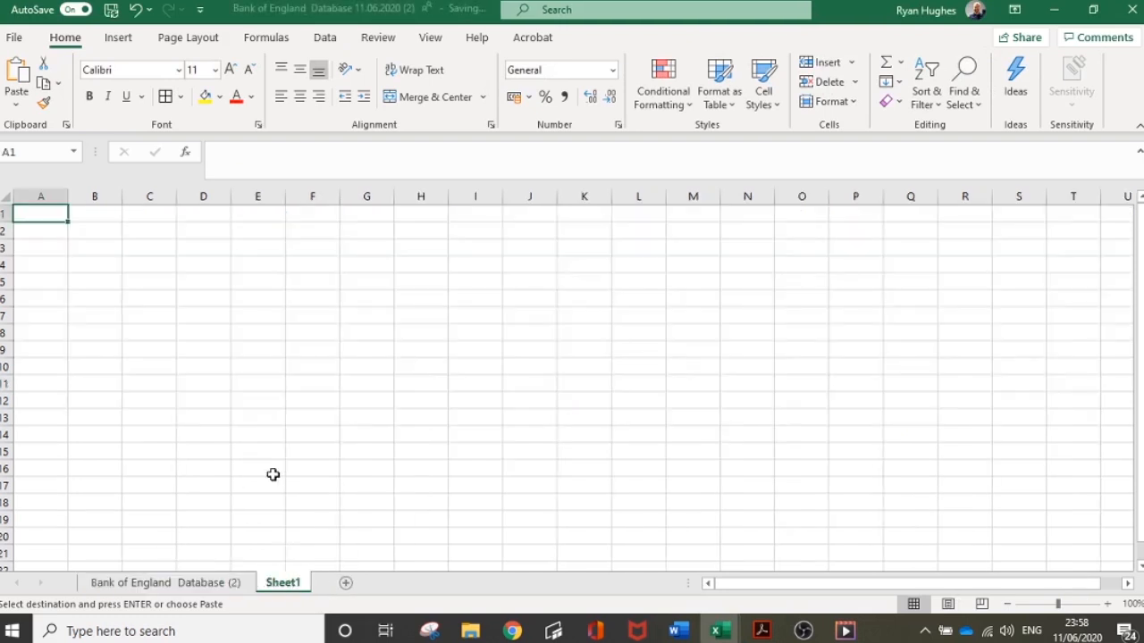
key("ctrl+v")
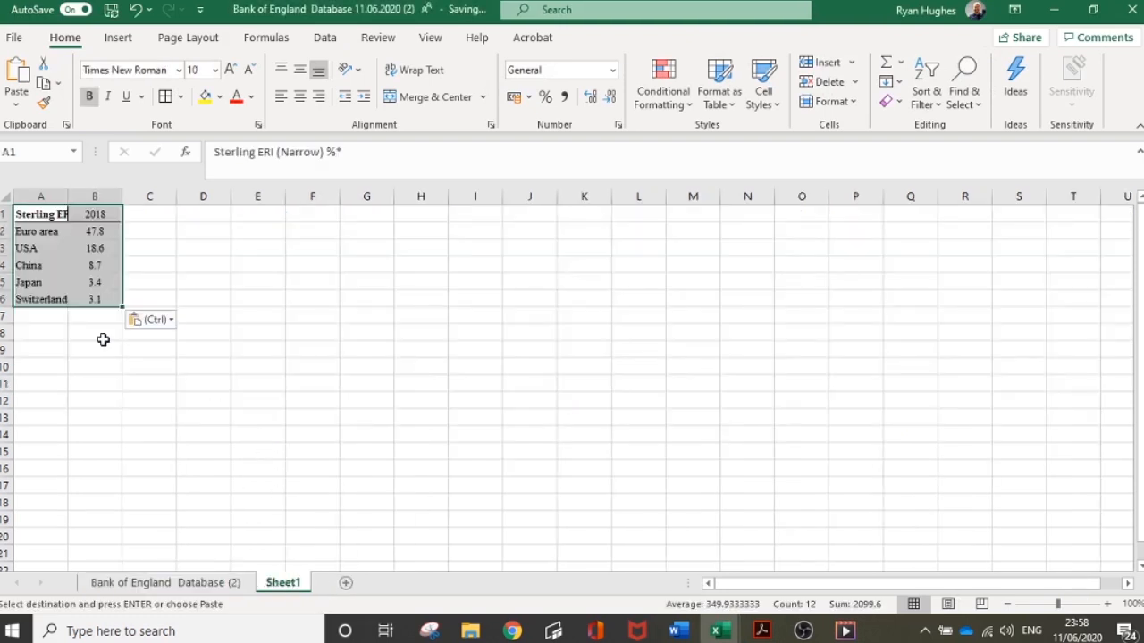
Total the five currency weights in B8 with =SUM(B2:B6) and check the formula
left_click(102, 332)
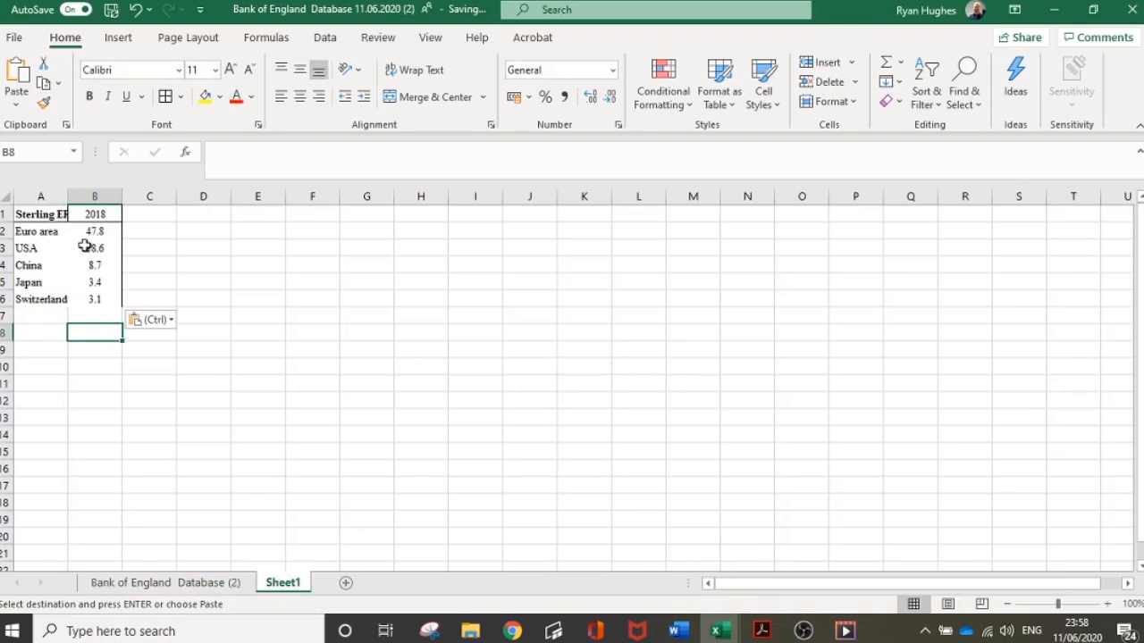
type("=")
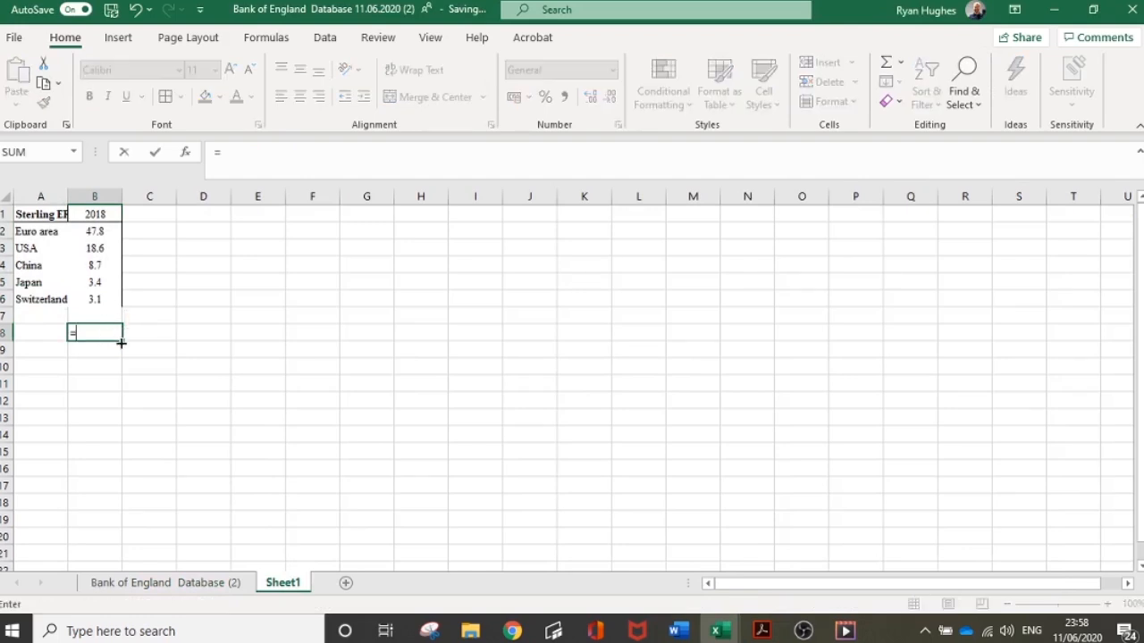
type("SUM(")
left_click_drag(101, 234, 100, 302)
key("Return")
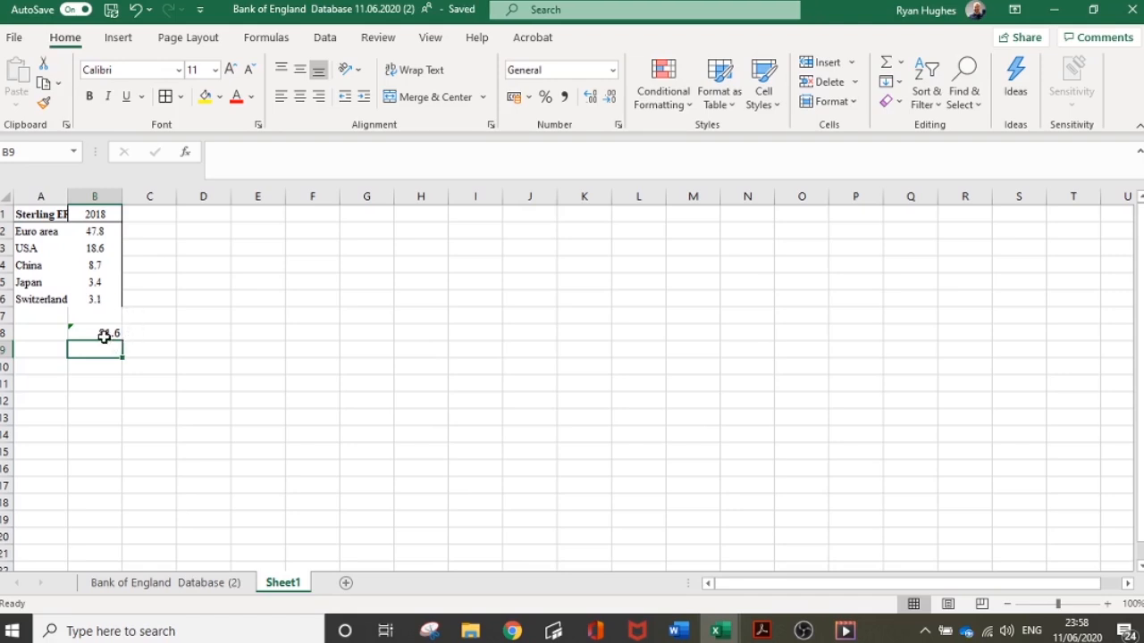
left_click(104, 335)
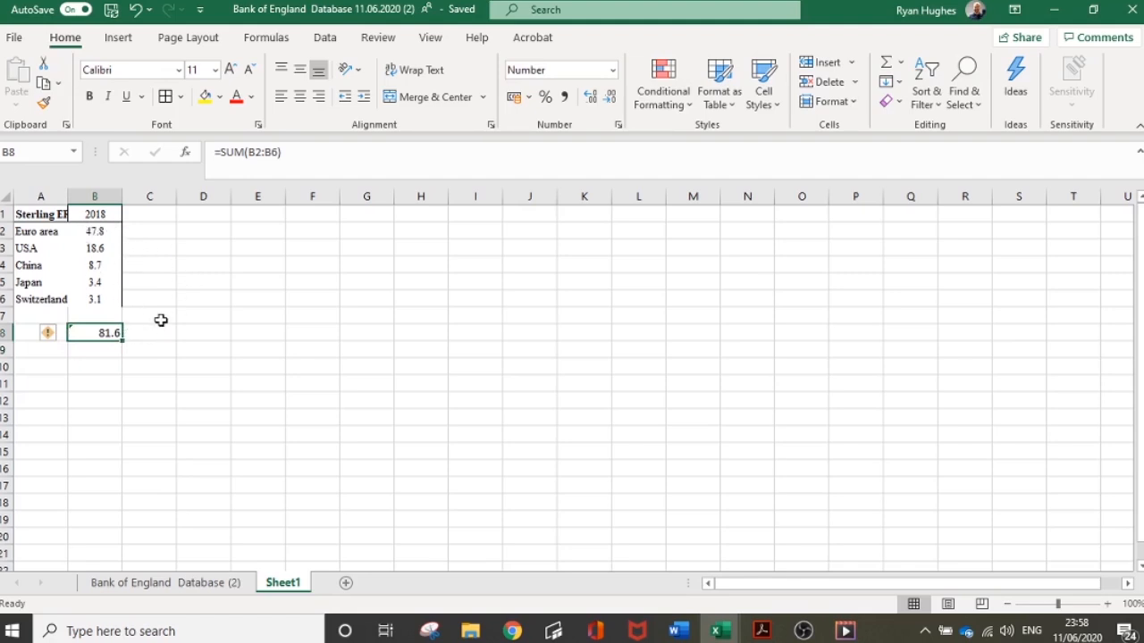
Rescale the Euro area weight in C2 as a percentage of the total with =B2/B$8*100
left_click(104, 229)
left_click(105, 333)
left_click(138, 229)
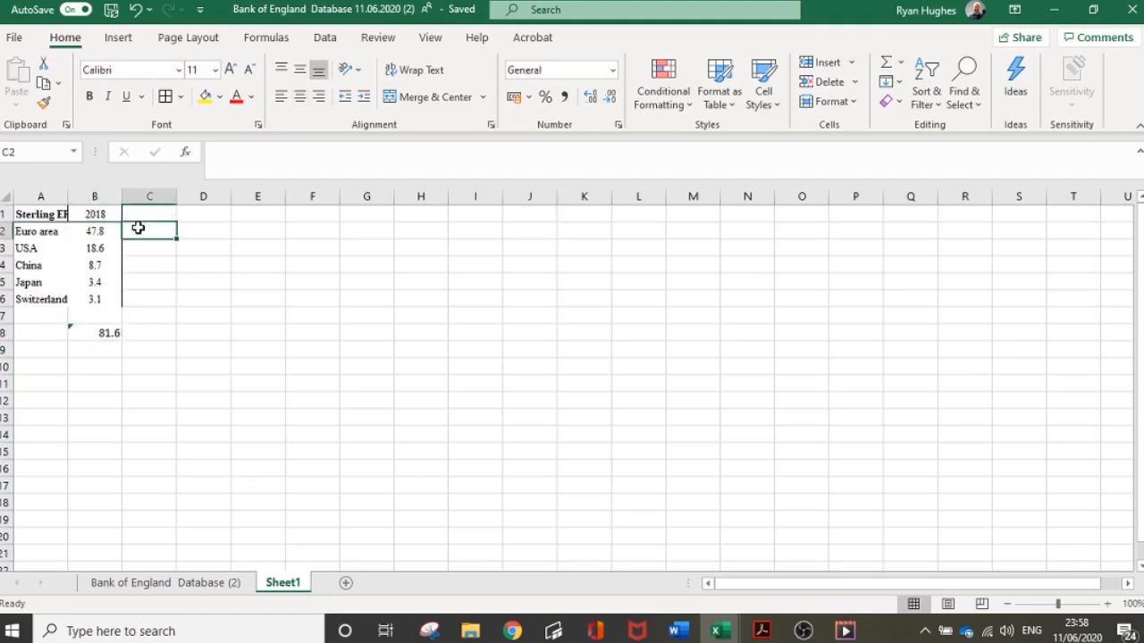
type("=")
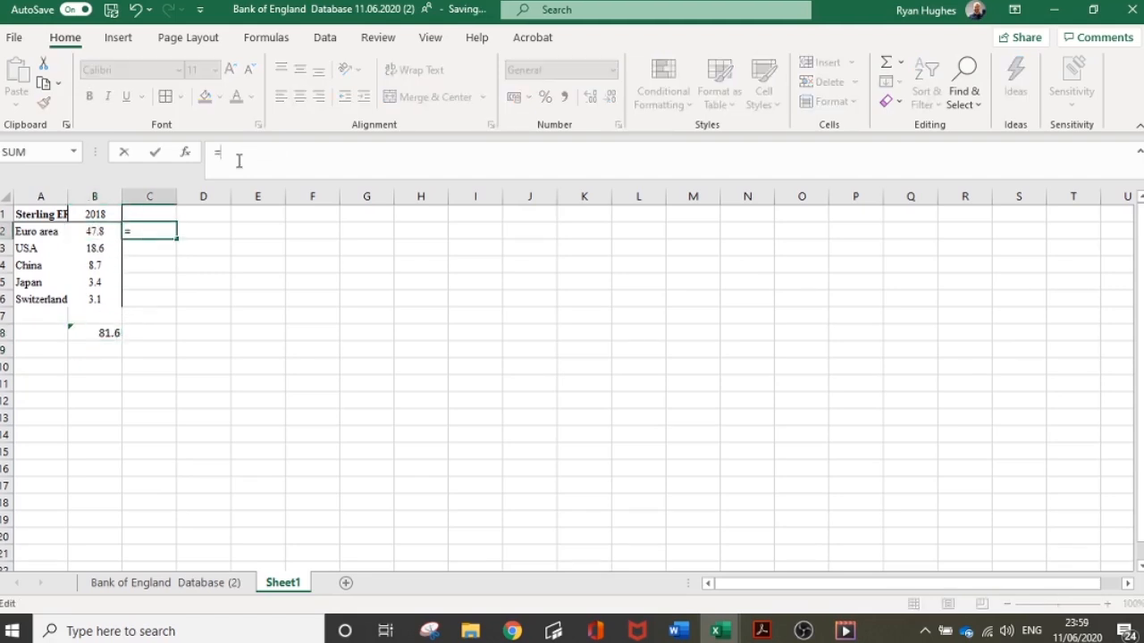
left_click(104, 231)
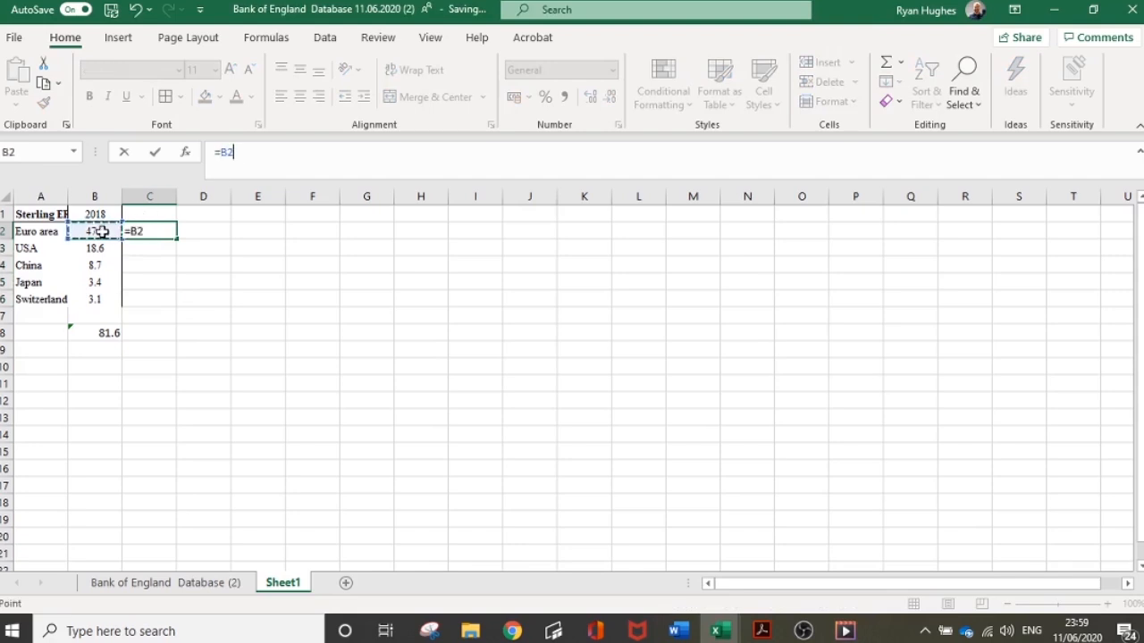
type("/")
left_click(104, 332)
left_click(246, 165)
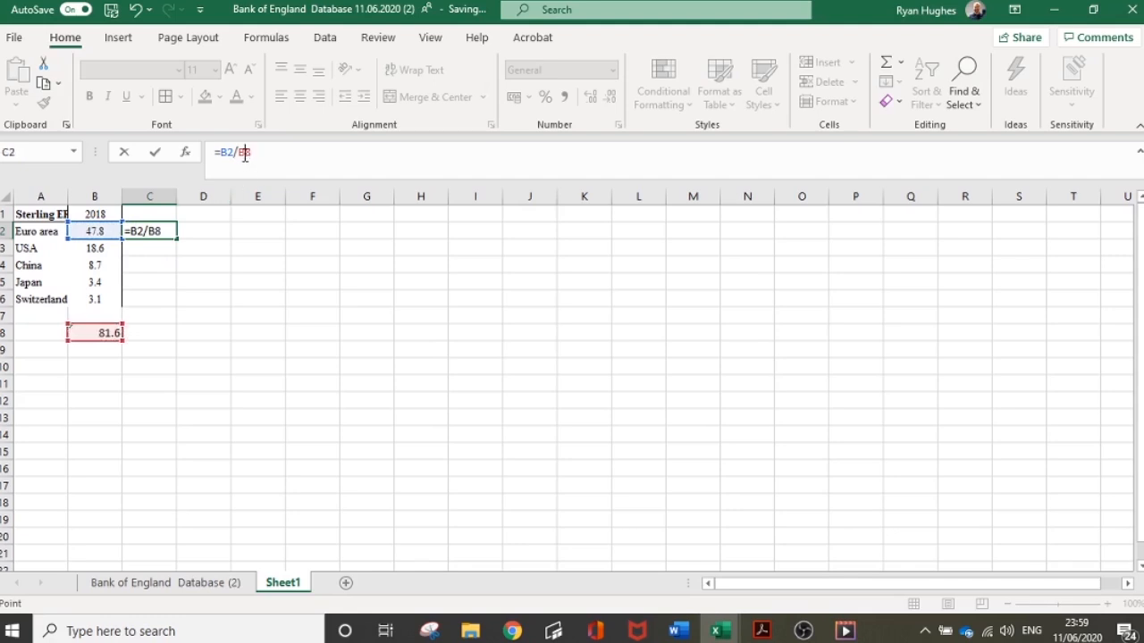
type("$8")
type("*10")
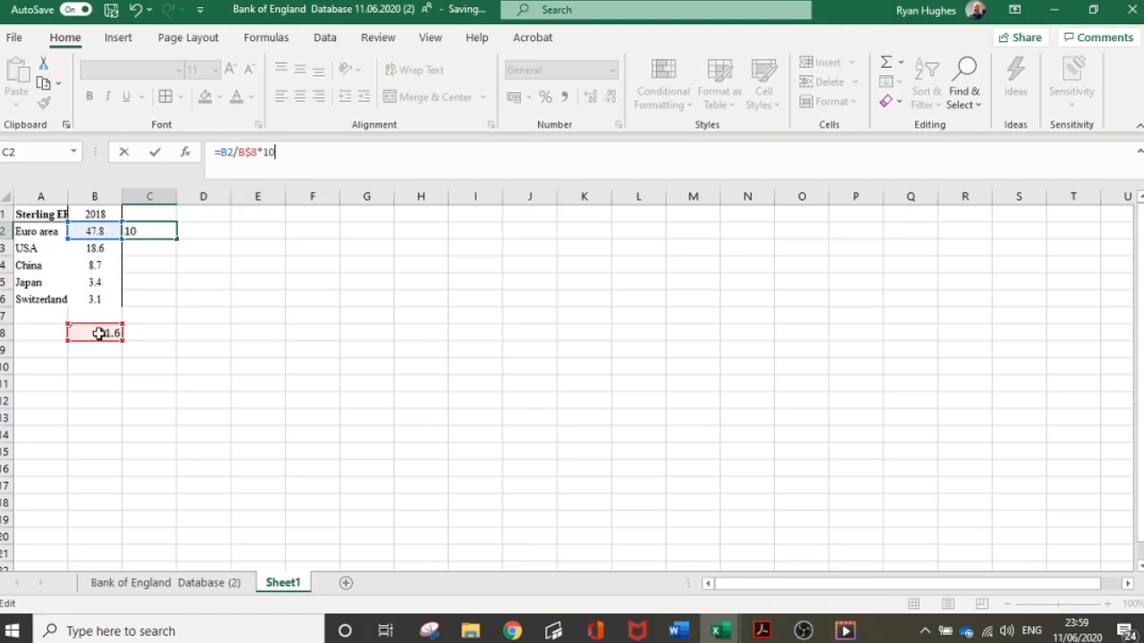
type("0")
key("Return")
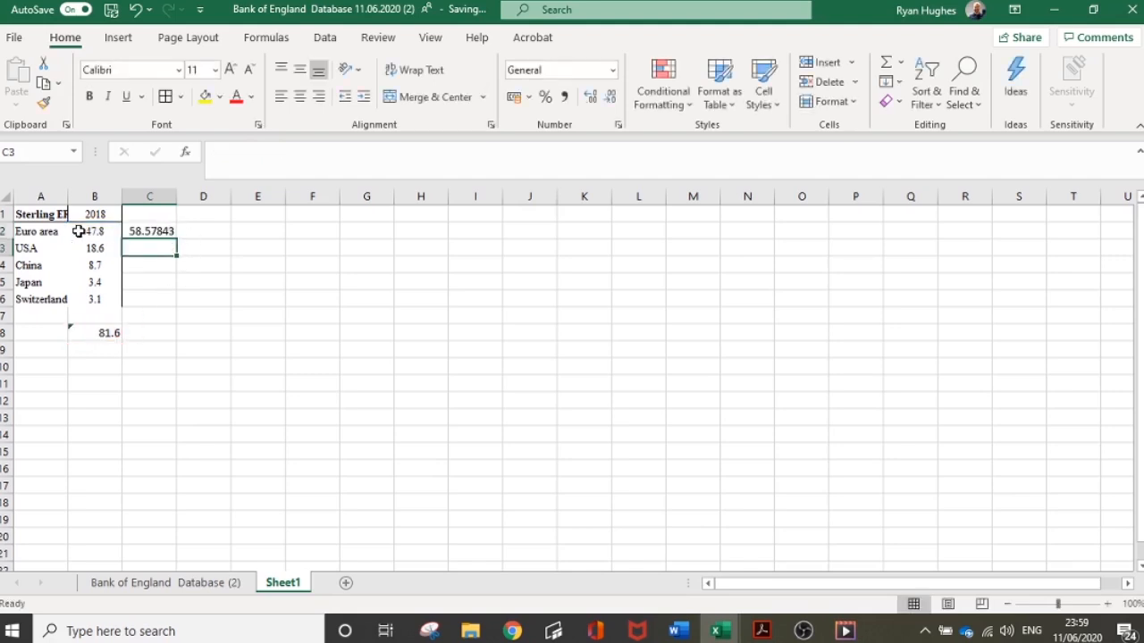
Fill the rescaling formula down to C6 and copy the B8 total formula into C8
left_click(134, 233)
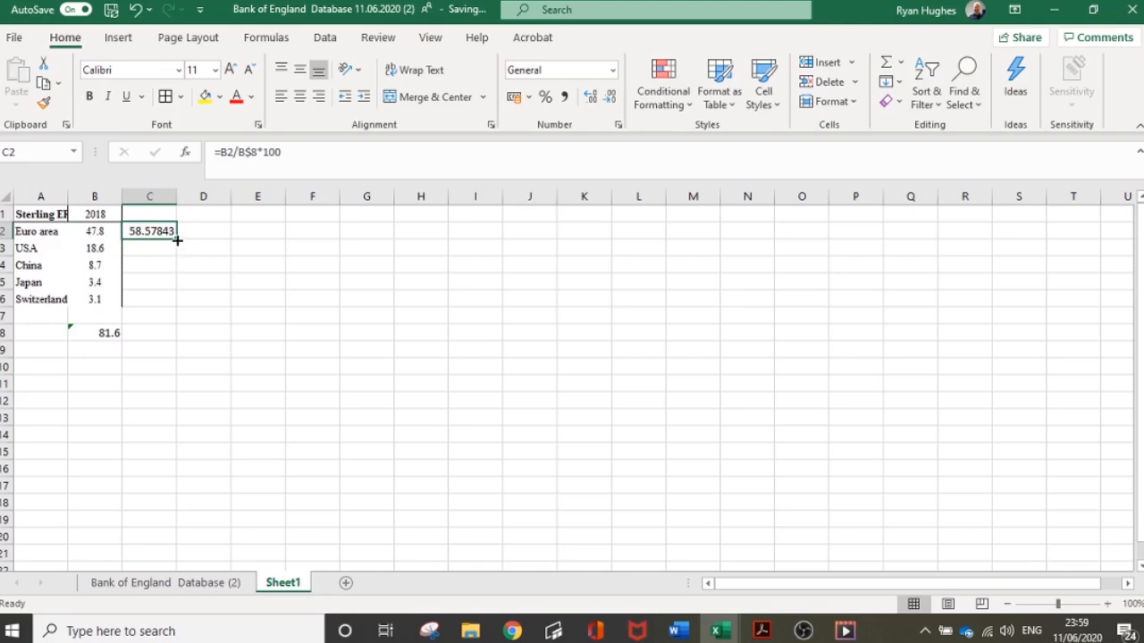
left_click_drag(177, 241, 175, 306)
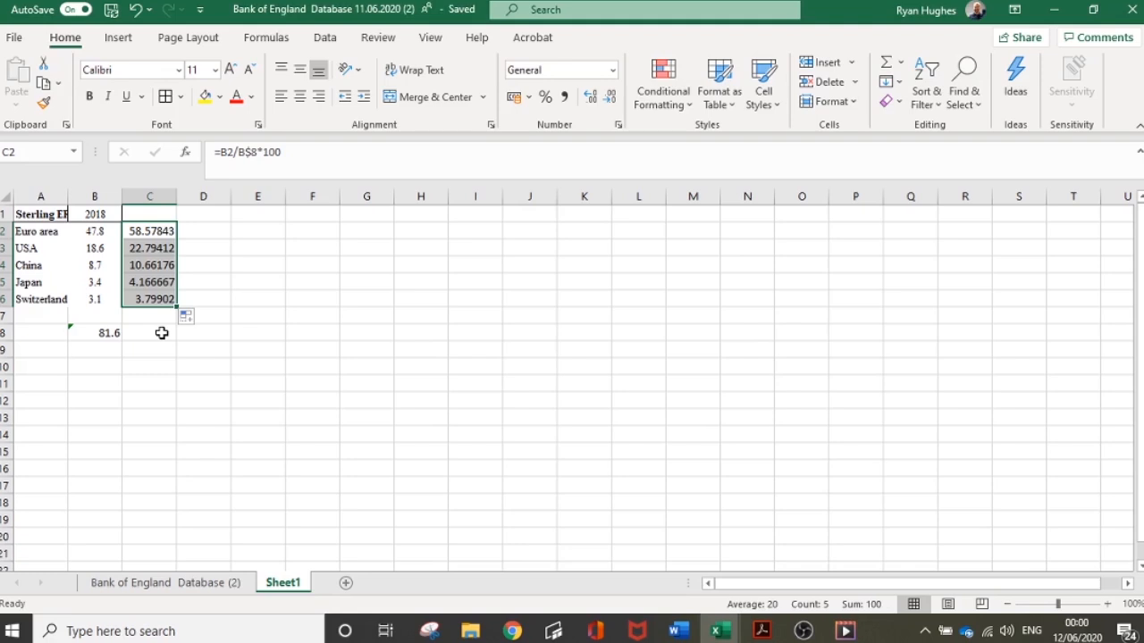
left_click(162, 332)
left_click(102, 333)
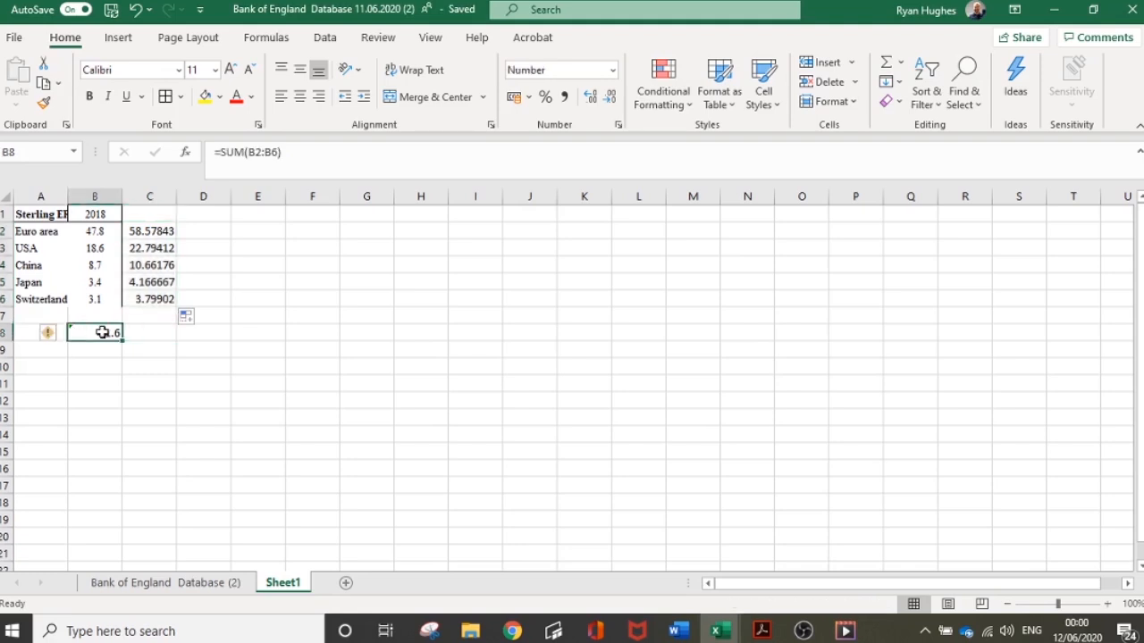
key("ctrl+c")
left_click(146, 334)
key("ctrl+v")
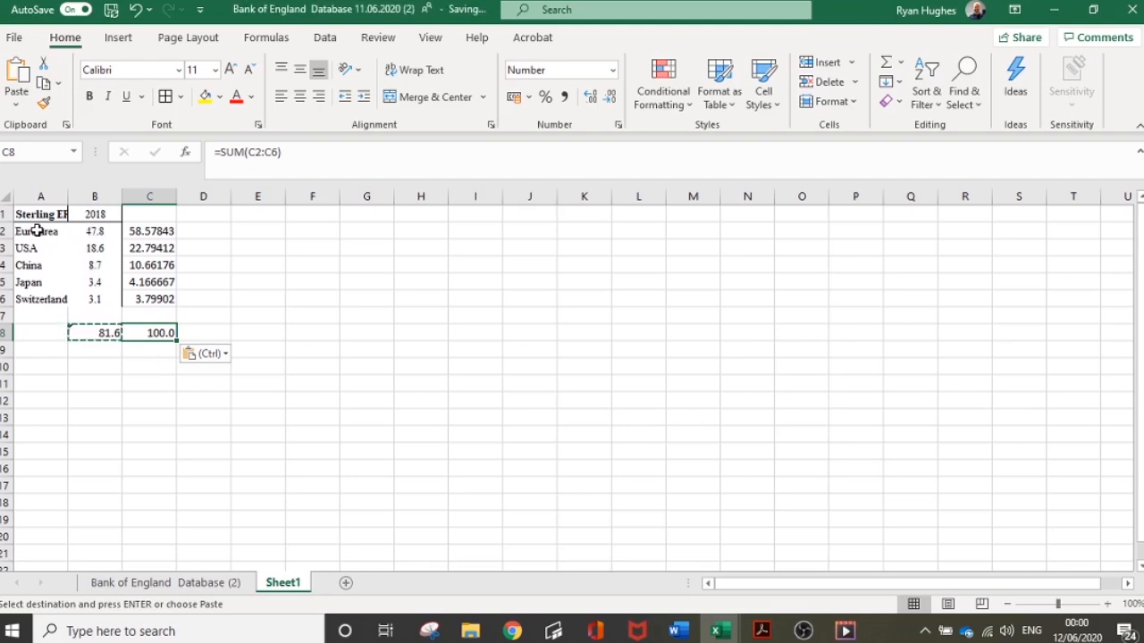
Copy the original and rescaled weights in A2:C6 as values to D17 on the Bank of England Database (2) sheet
left_click_drag(29, 231, 138, 296)
key("ctrl+c")
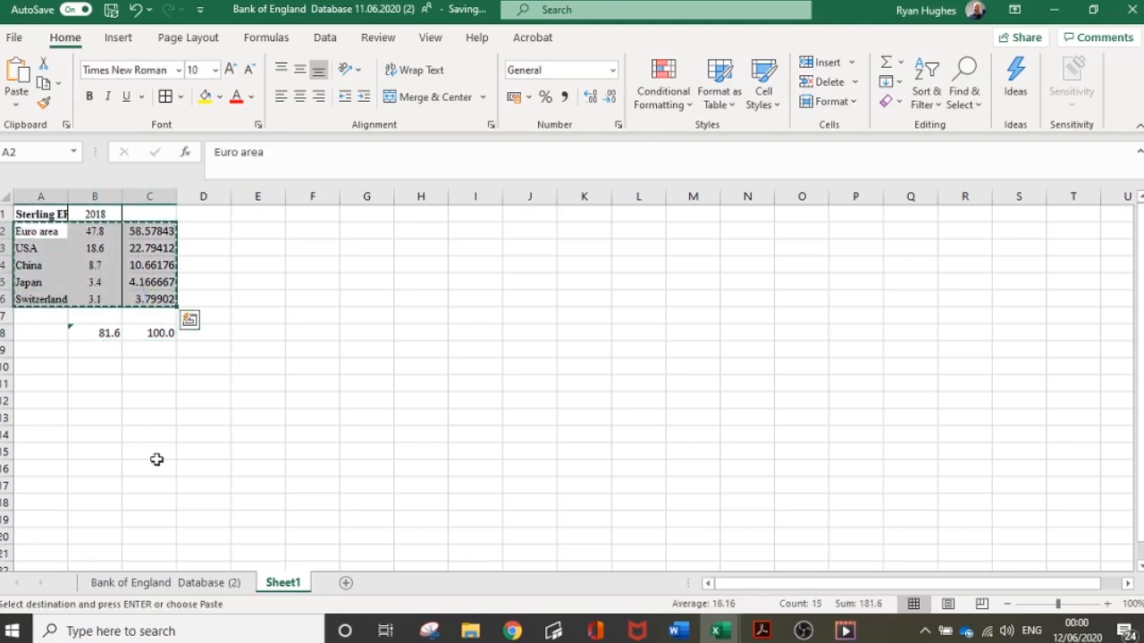
left_click(178, 583)
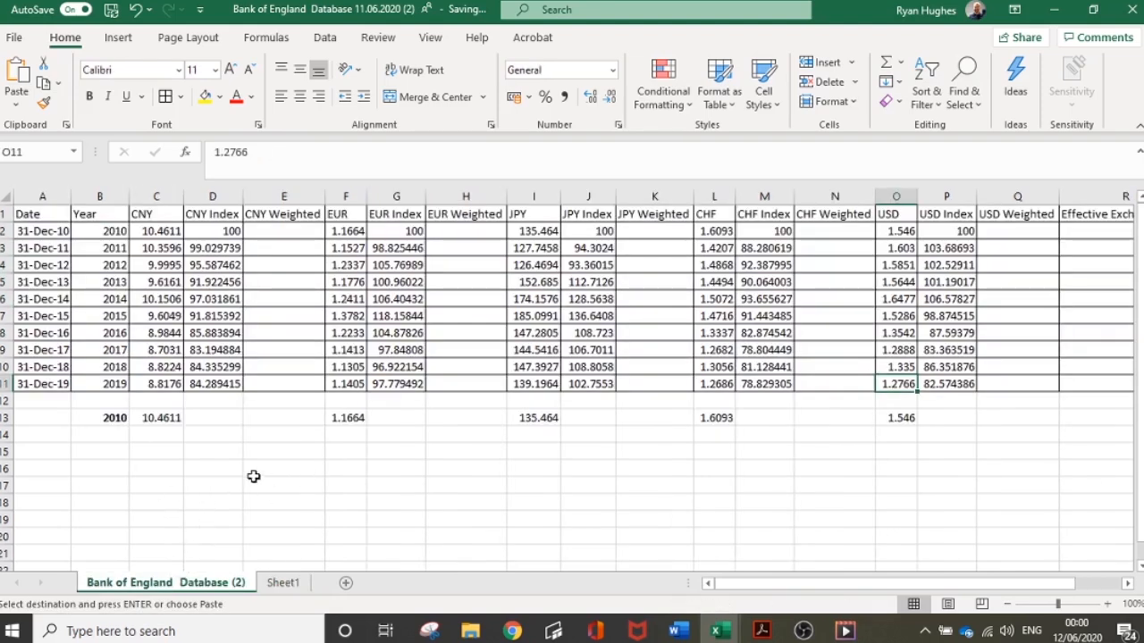
left_click(199, 487)
key("ctrl+v")
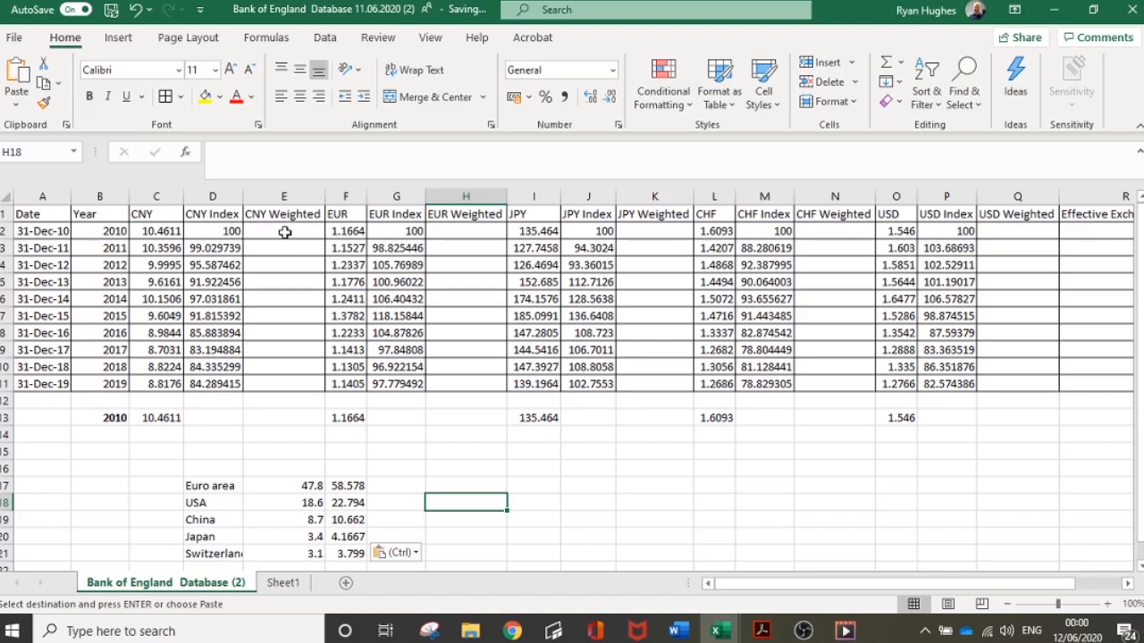
Copy the rescaled Euro area weight into H13 under EUR Weighted and the USA weight into P13
left_click(348, 485)
key("ctrl+c")
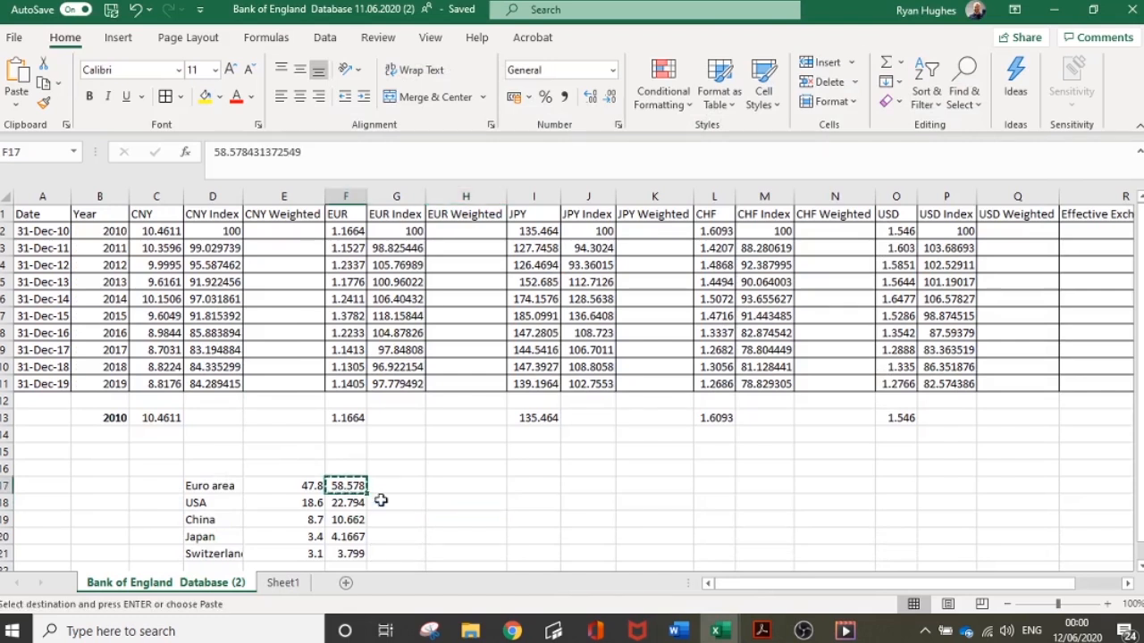
left_click(454, 419)
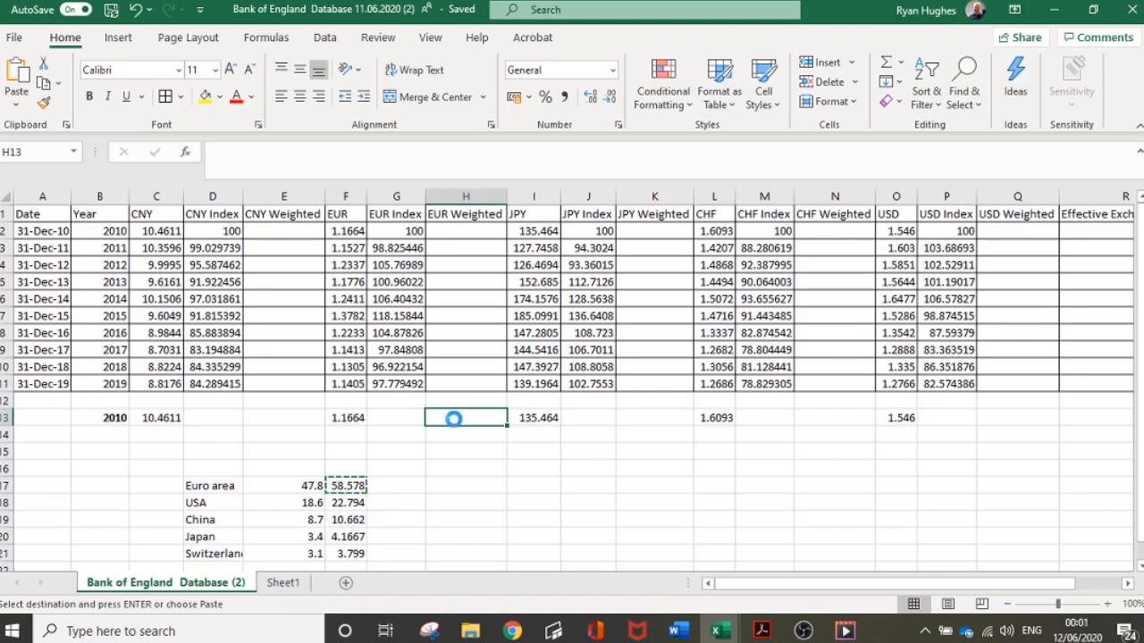
key("ctrl+v")
left_click(348, 503)
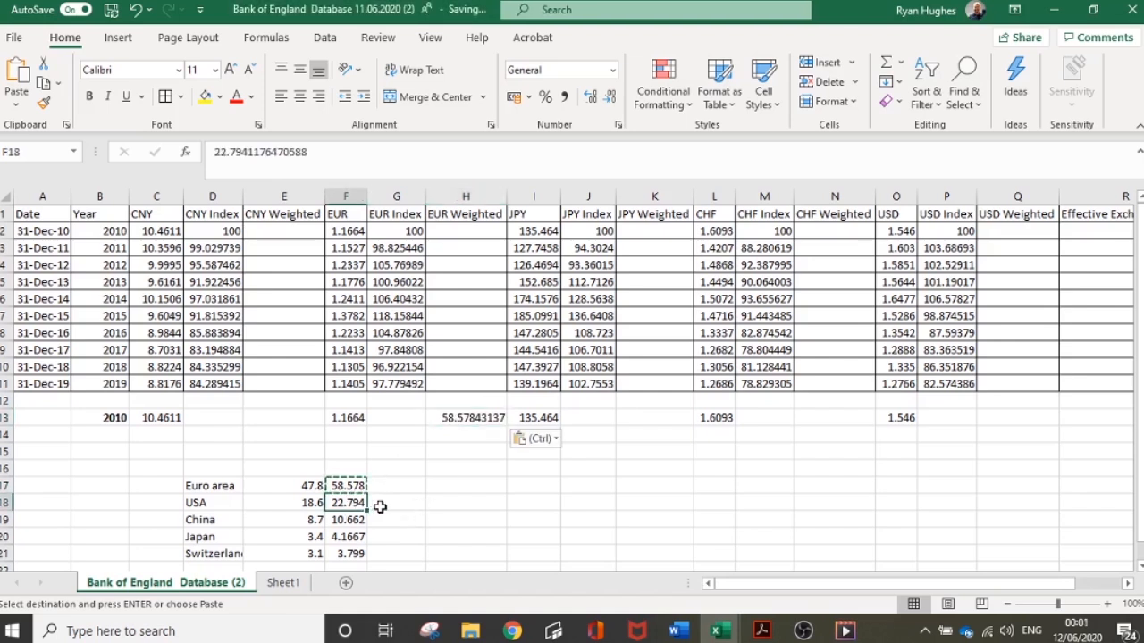
key("ctrl+c")
left_click(954, 417)
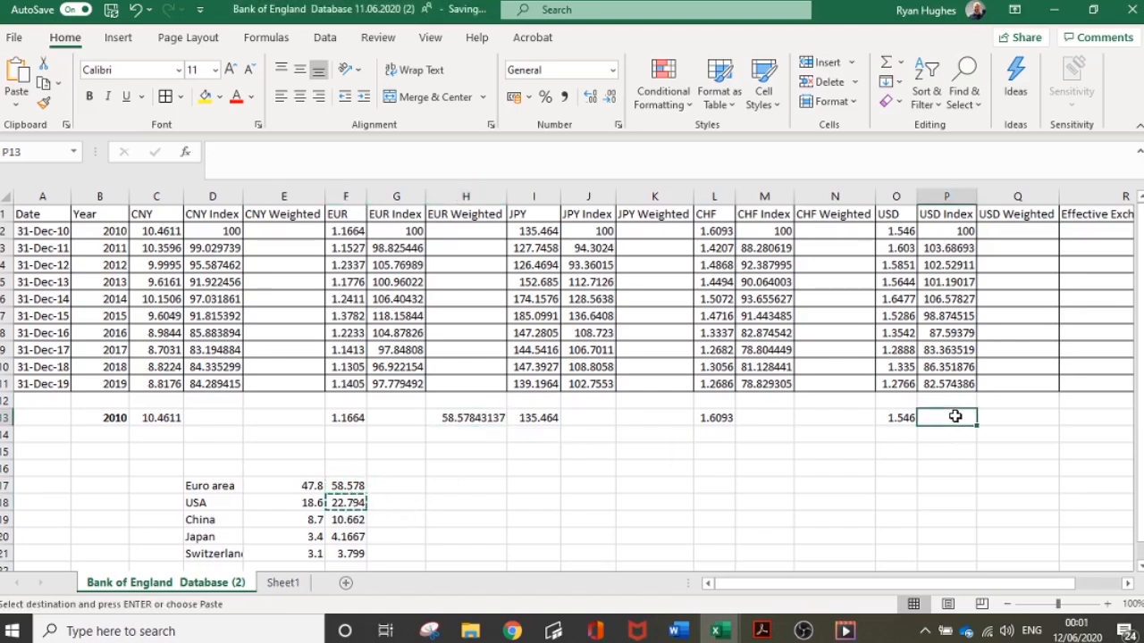
key("ctrl+v")
Copy the rescaled China weight into E13 under CNY Weighted and the Japan weight into K13 under JPY Weighted
left_click(348, 520)
key("ctrl+c")
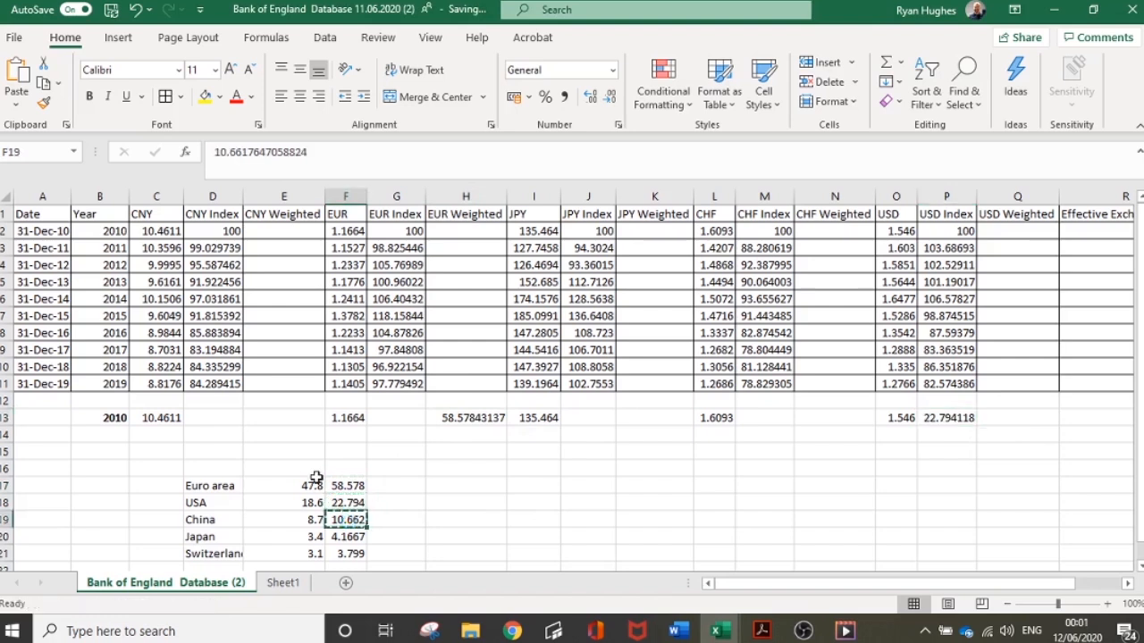
left_click(277, 418)
key("ctrl+v")
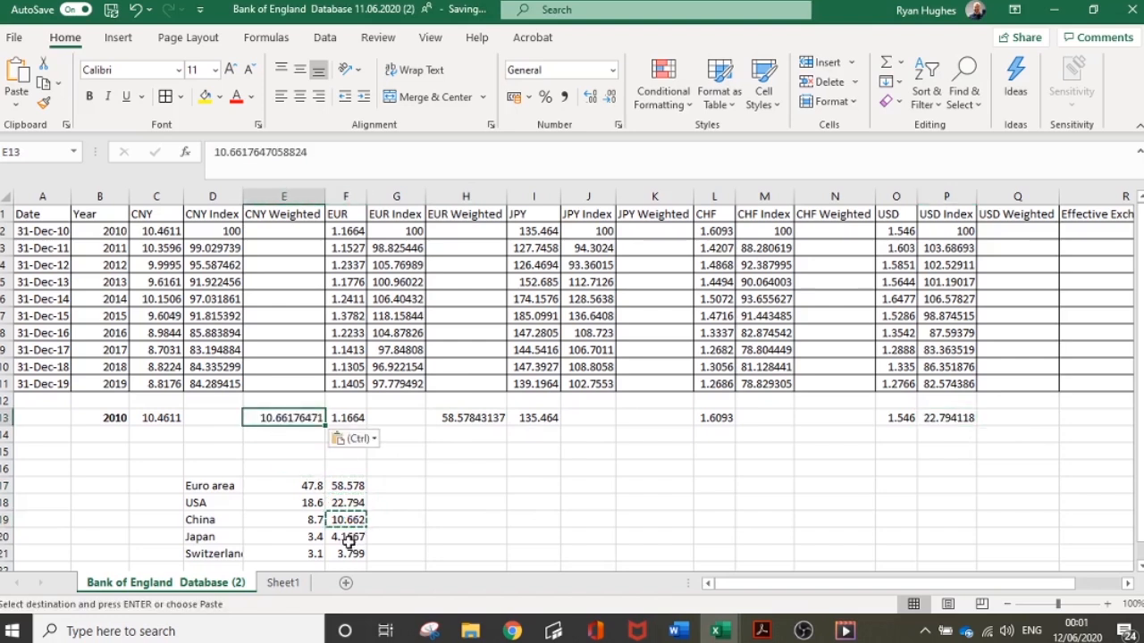
left_click(348, 537)
key("ctrl+c")
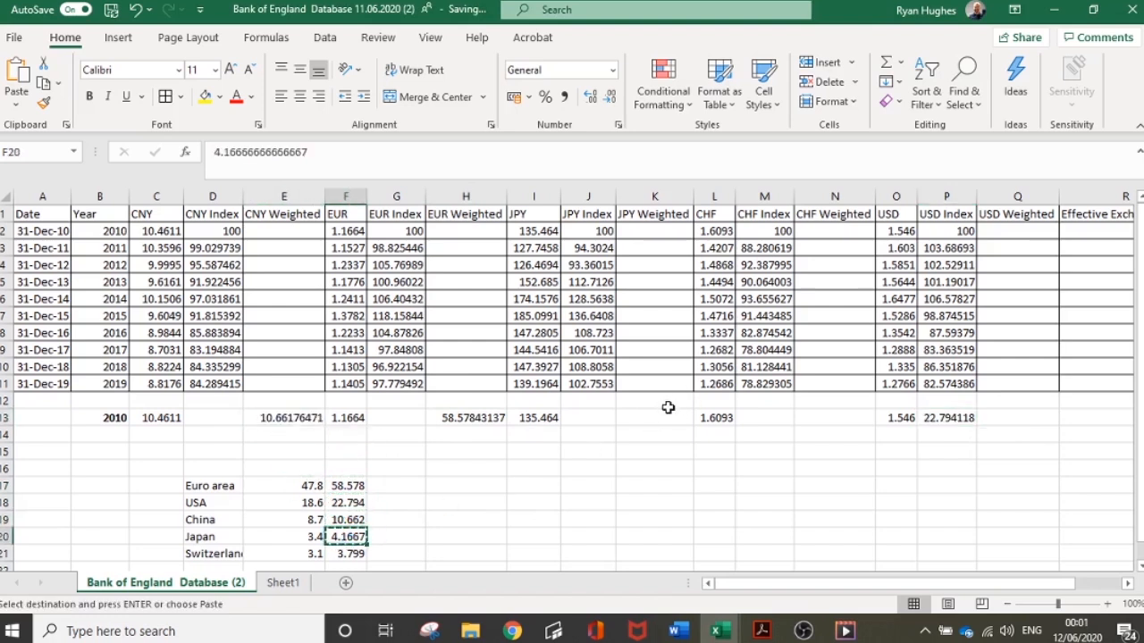
left_click(669, 417)
key("ctrl+v")
Copy the rescaled Switzerland weight into N13 under CHF Weighted
left_click(351, 555)
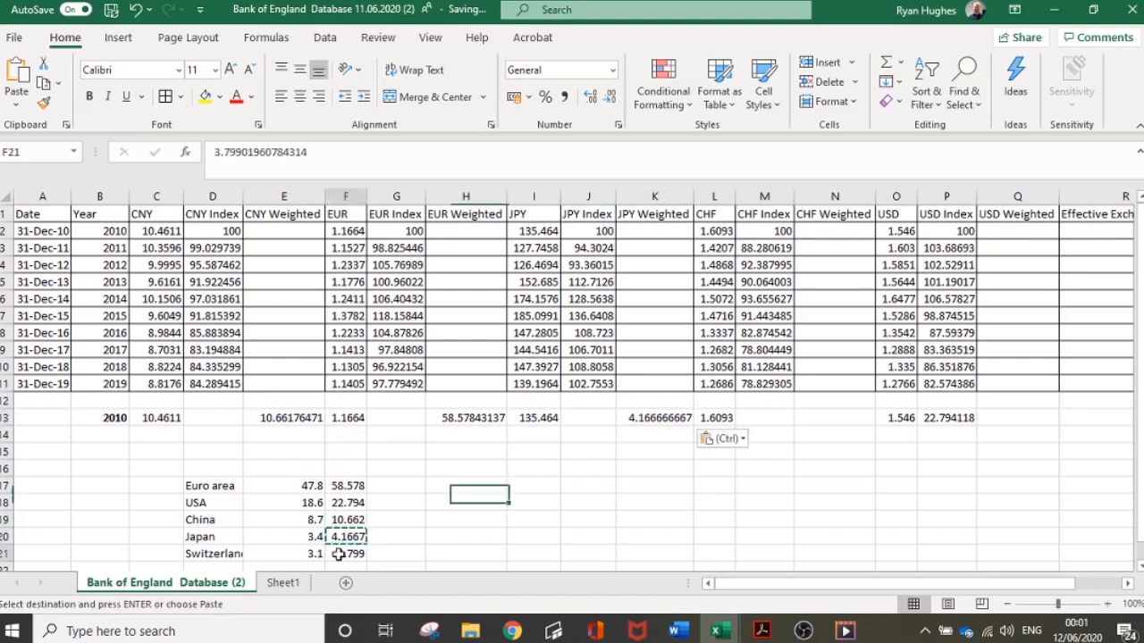
key("ctrl+c")
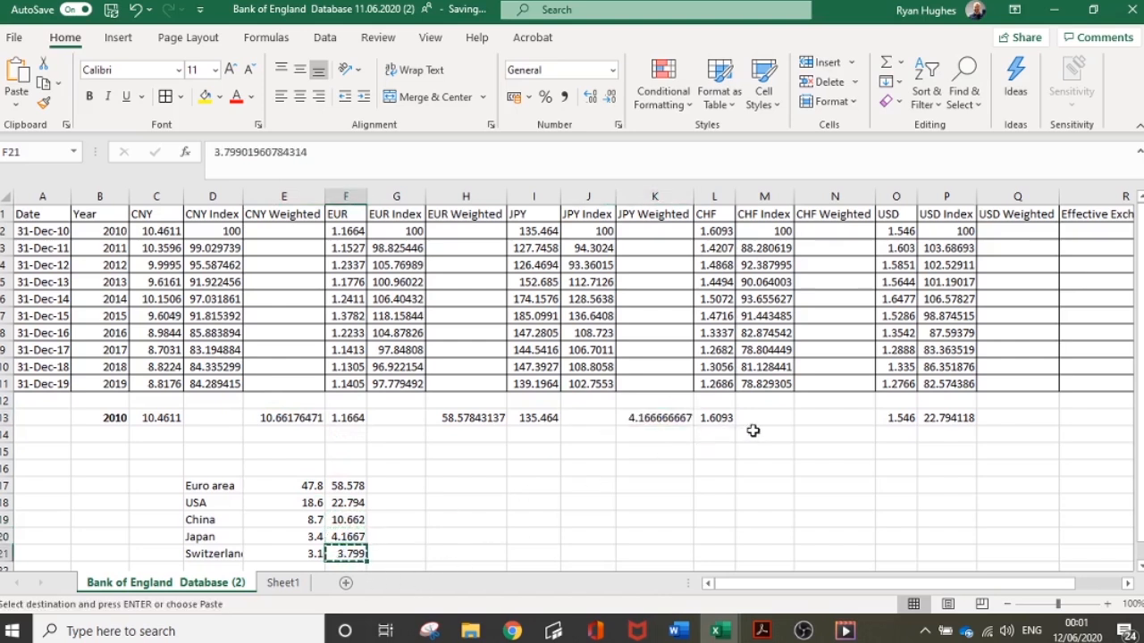
left_click(830, 418)
key("ctrl+v")
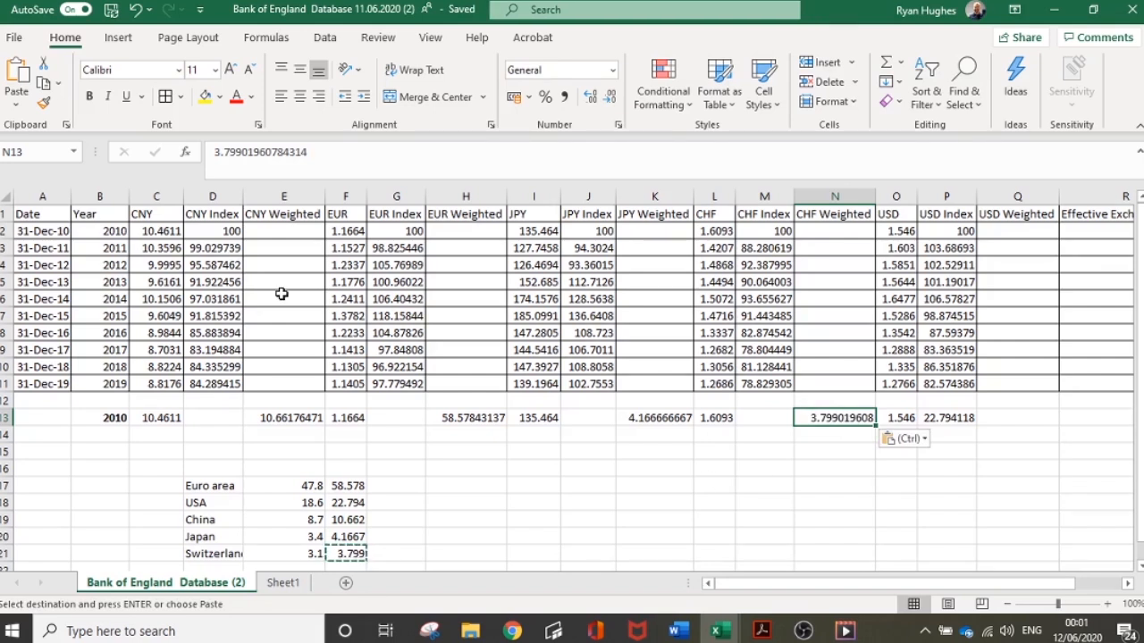
Calculate the weighted CNY index in E2 with =D2*E$13/100 and fill it down to E11
left_click(271, 231)
type("=")
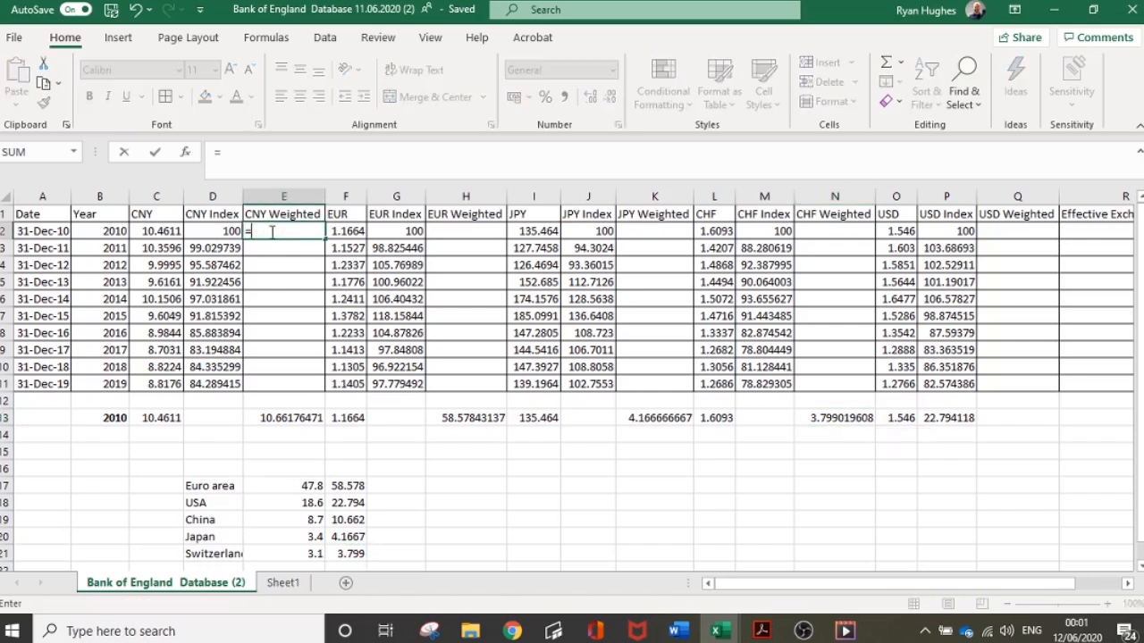
left_click(227, 231)
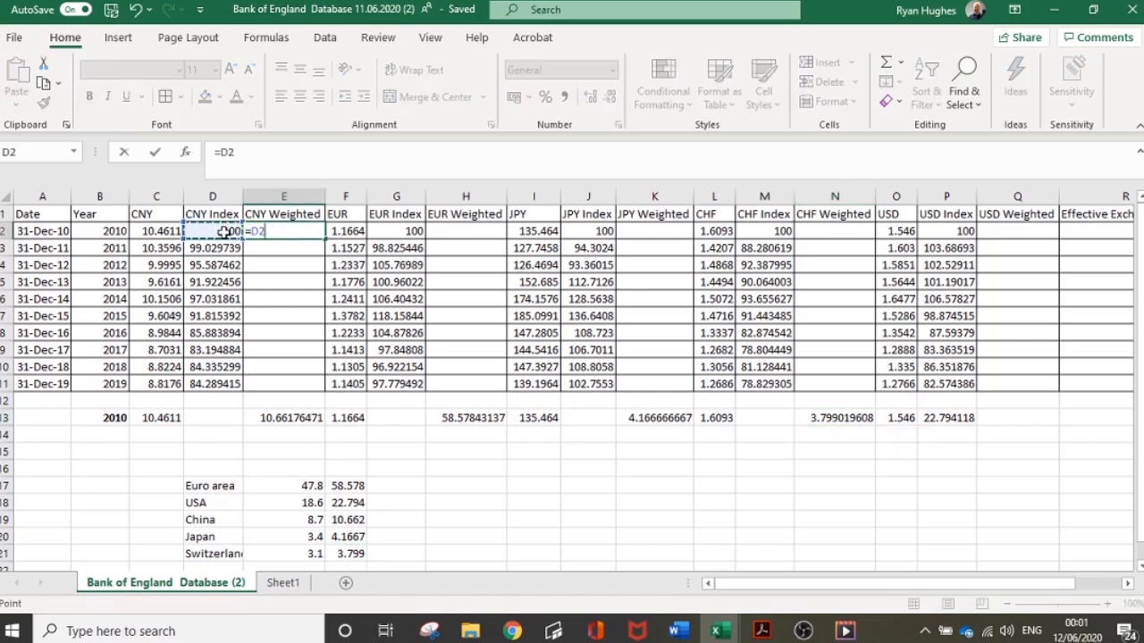
type("*")
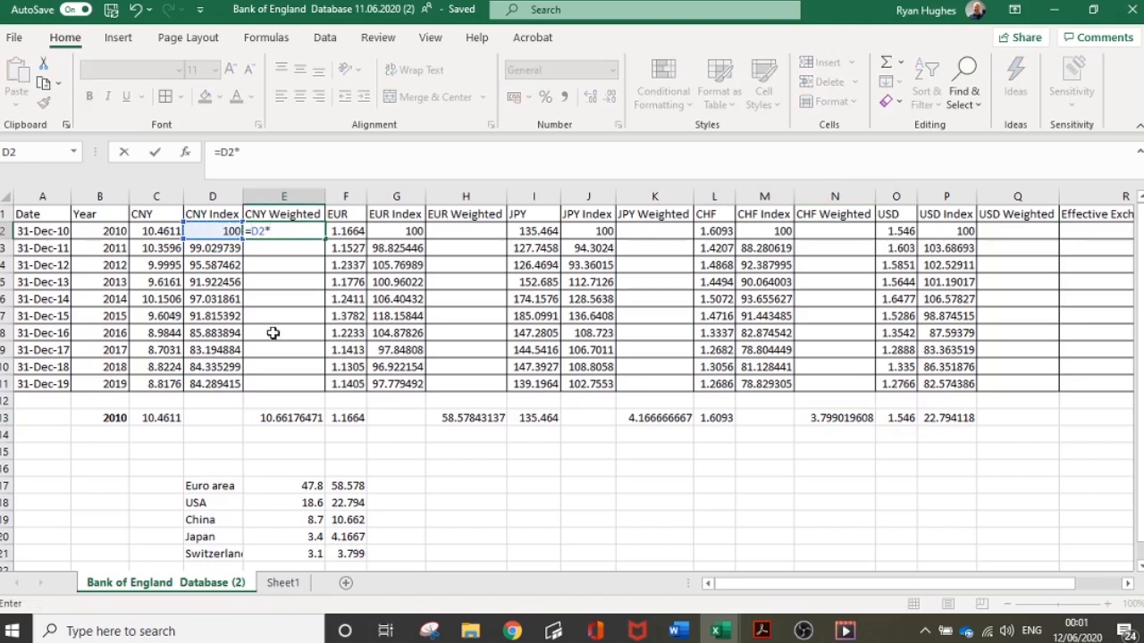
left_click(287, 419)
left_click(253, 154)
type("$13/100")
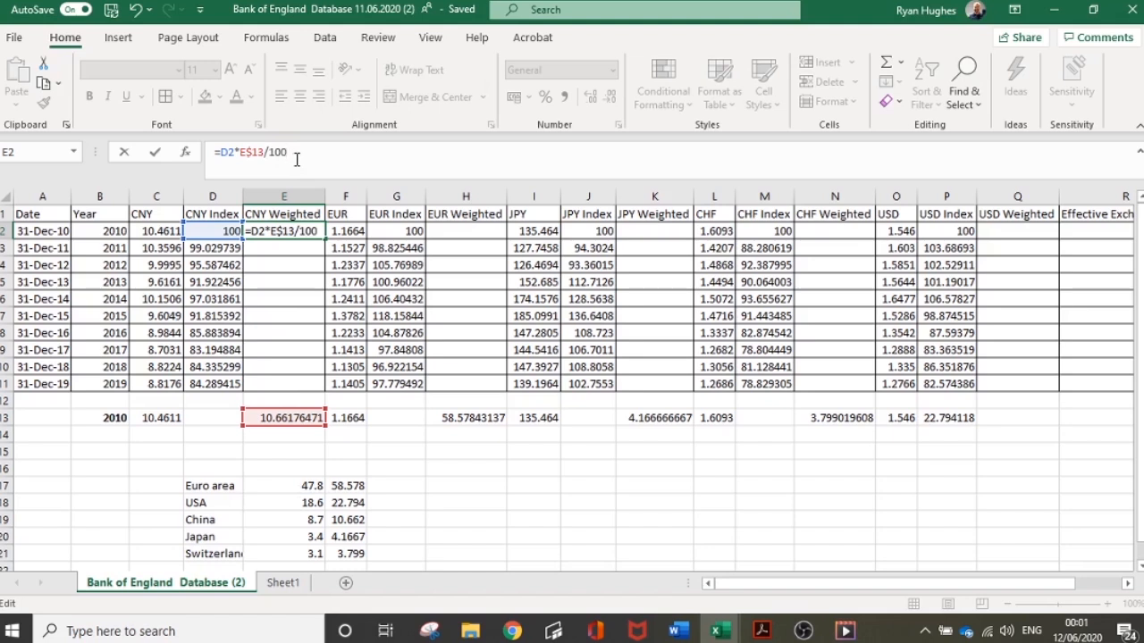
key("Return")
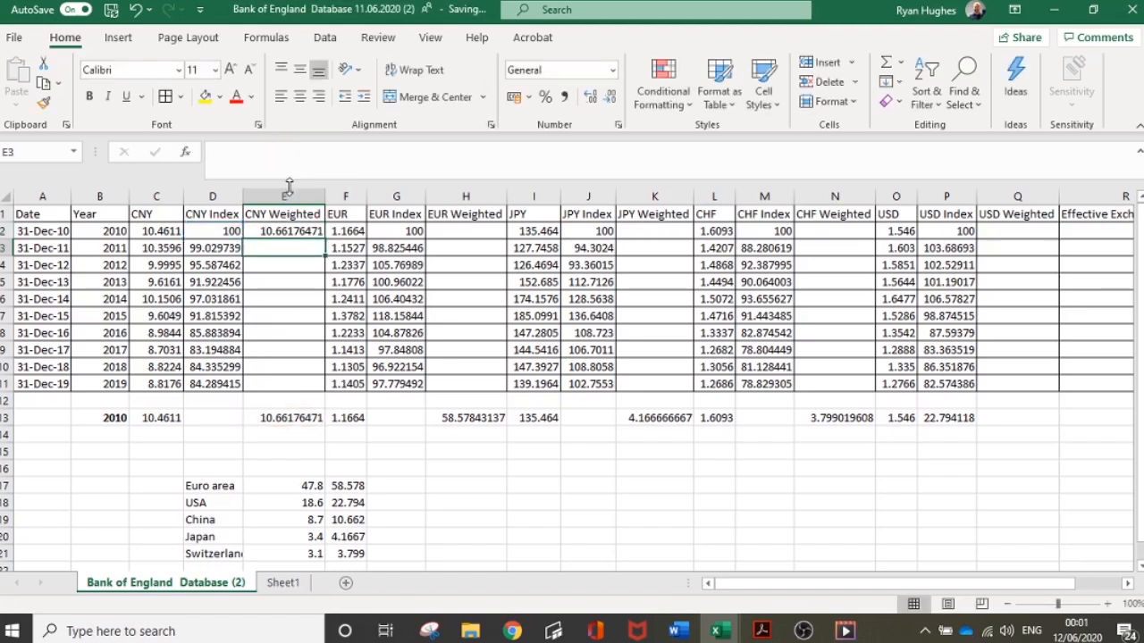
left_click(313, 232)
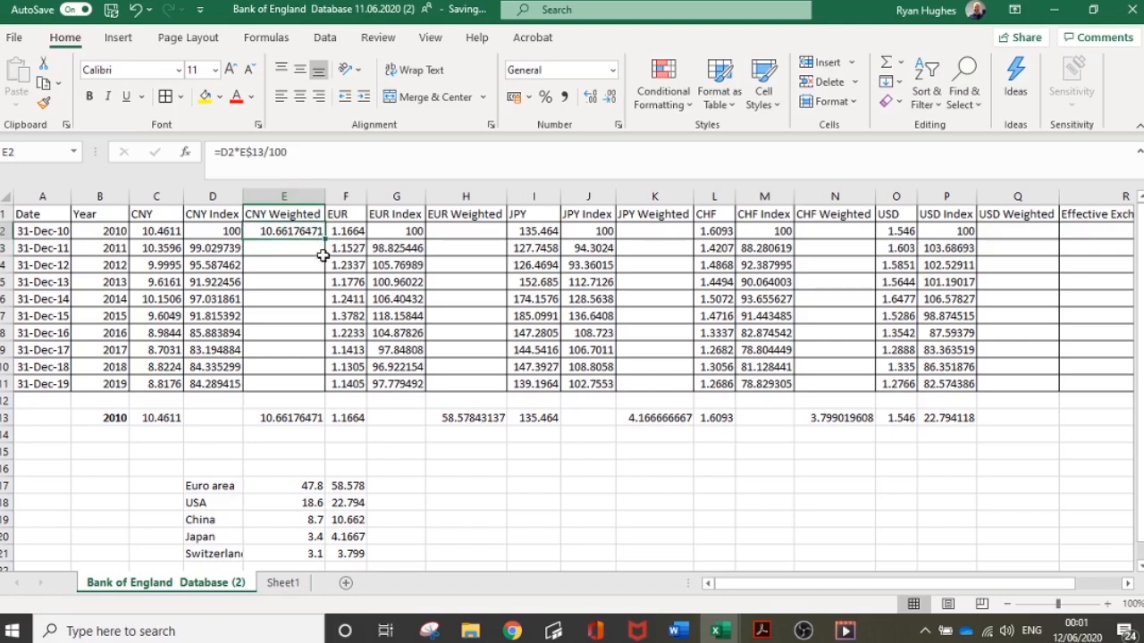
left_click_drag(325, 239, 325, 387)
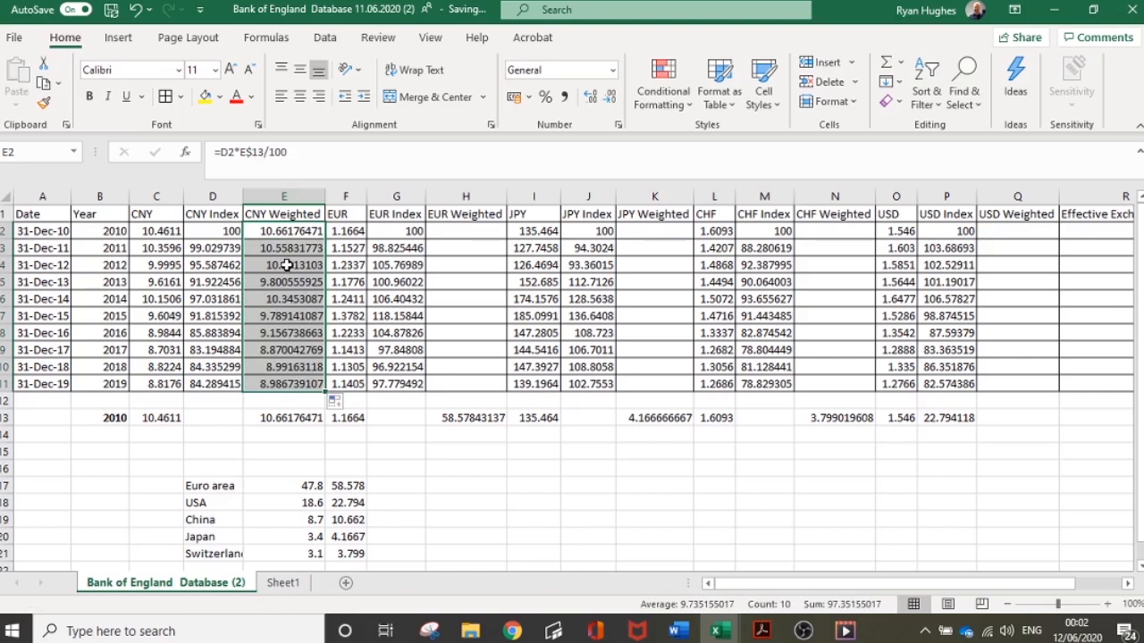
Copy the CNY Weighted formulas in E2:E11 into the EUR Weighted, JPY Weighted and CHF Weighted columns, rows 2 to 11
key("ctrl+c")
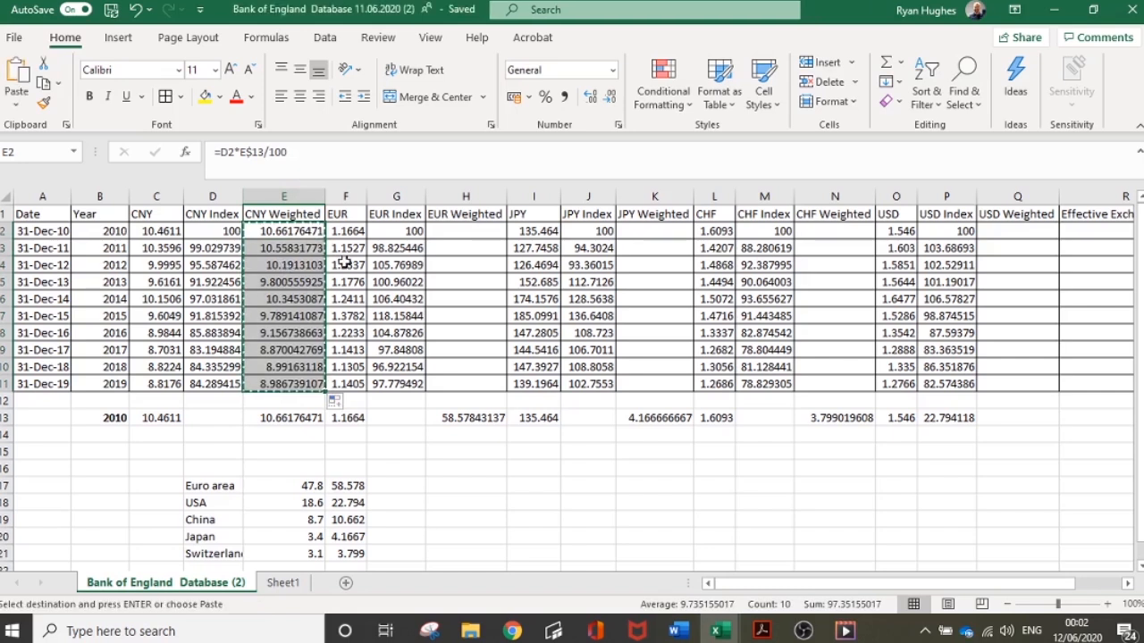
left_click(463, 231)
key("ctrl+v")
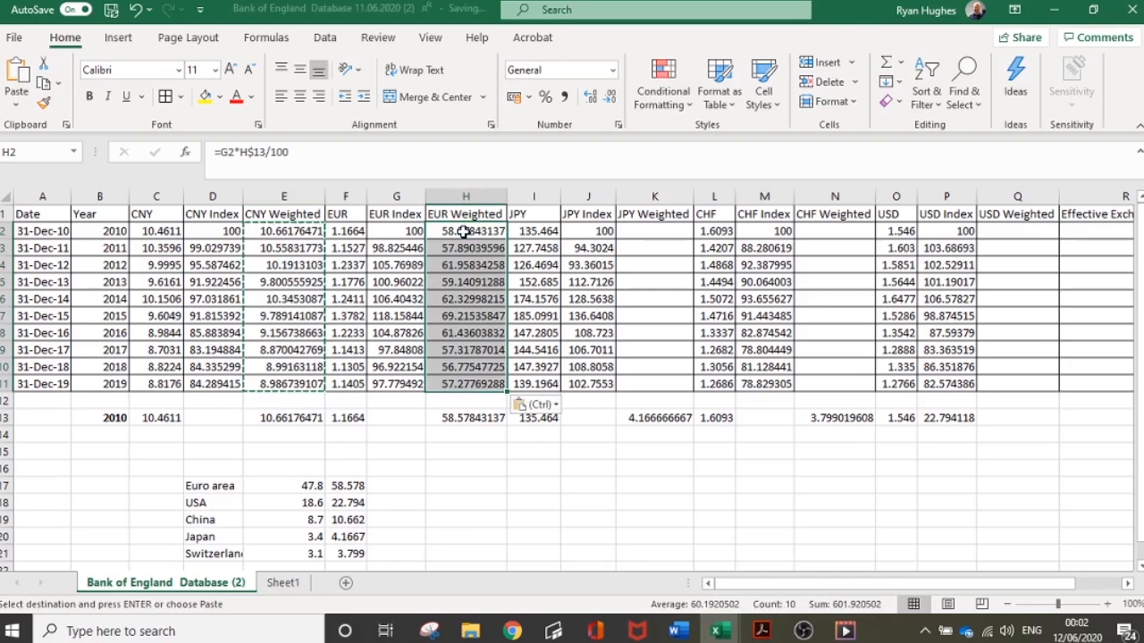
left_click(644, 230)
key("ctrl+v")
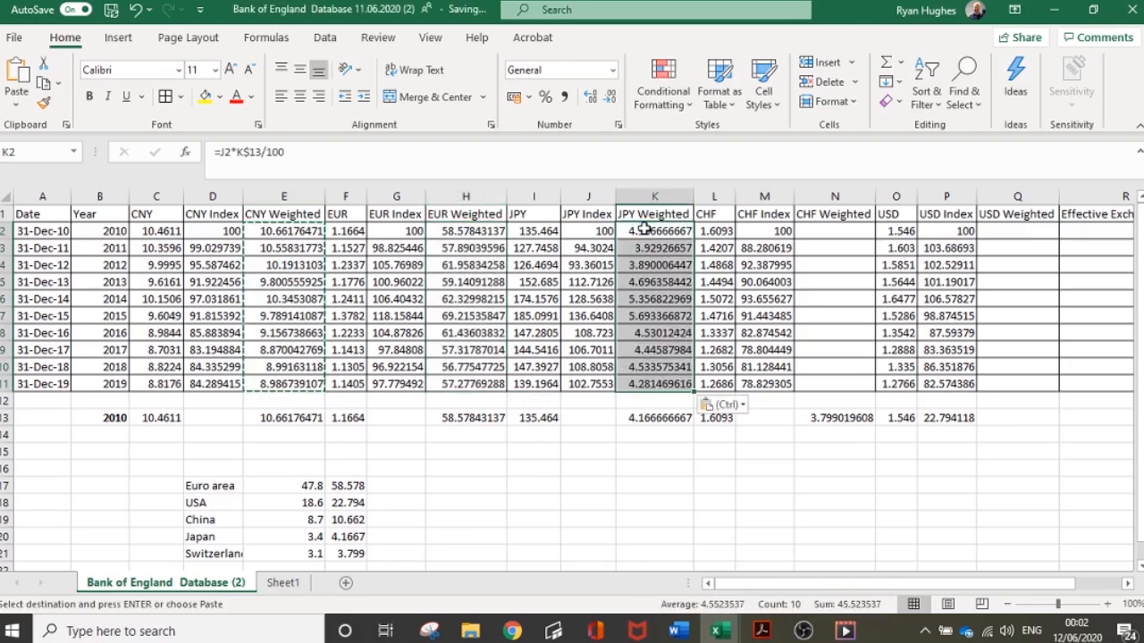
left_click(831, 232)
key("ctrl+v")
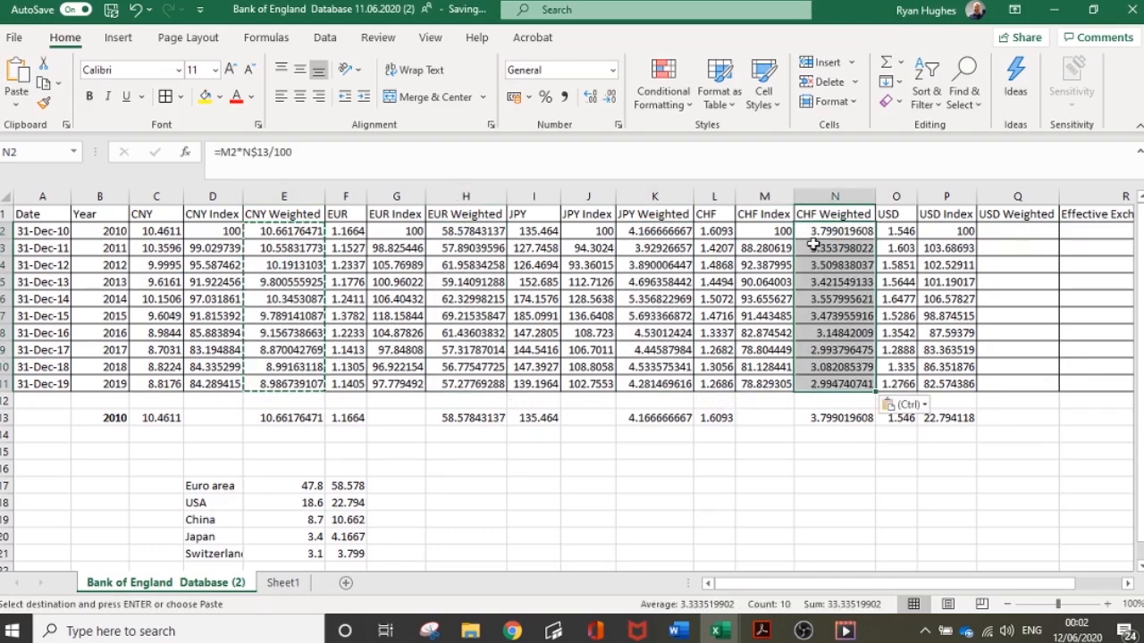
Move the USA weight from P13 to Q13 and copy the CHF Weighted formulas into USD Weighted, Q2:Q11
key("ctrl+c")
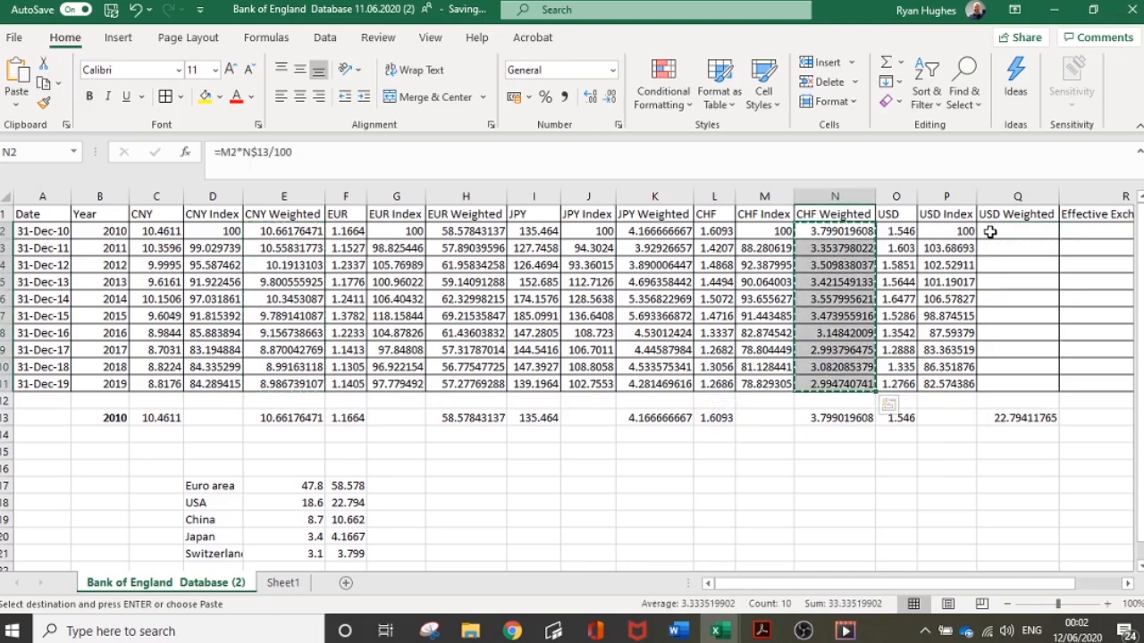
left_click(990, 232)
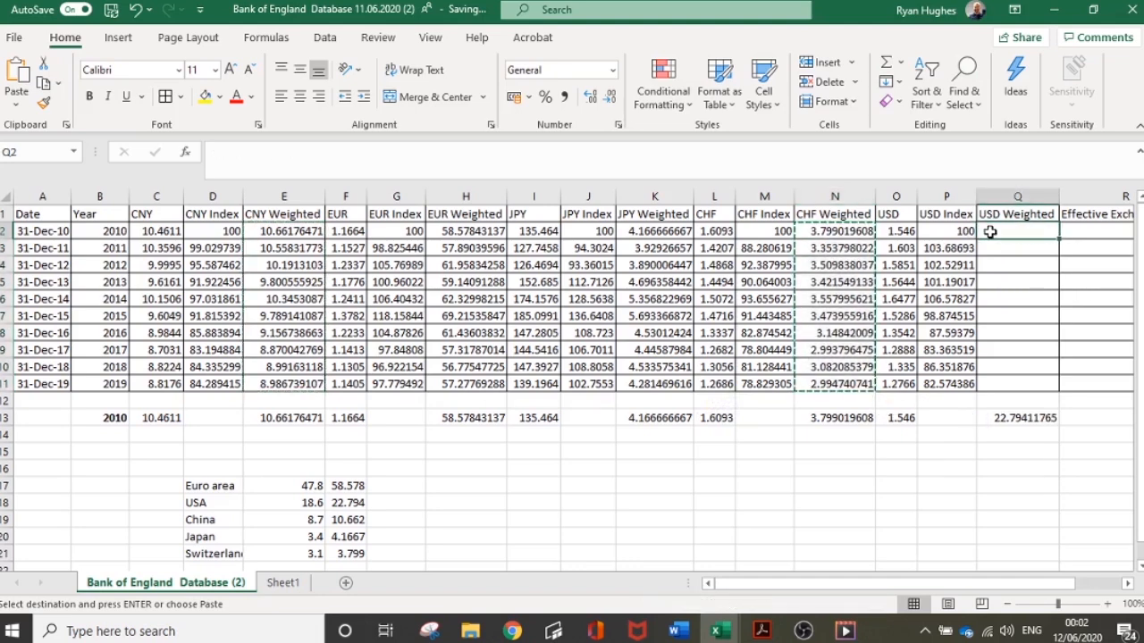
key("ctrl+v")
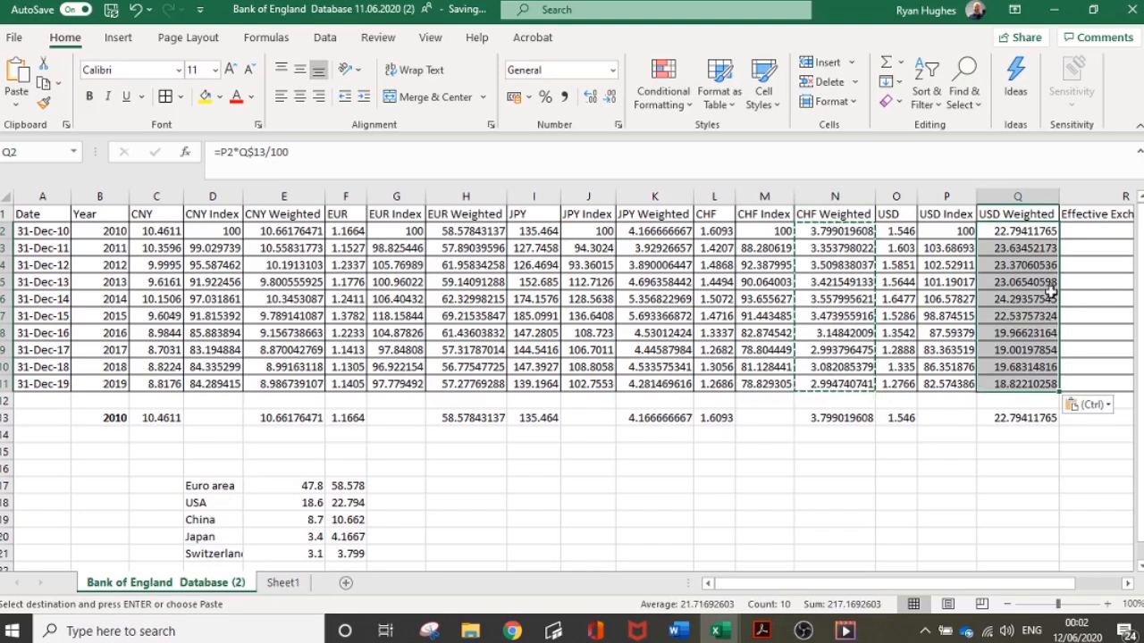
Calculate the 2010 Effective Exchange Rate in R2 by adding the five weighted indices with =E2+H2+K2+N2+Q2
left_click(1102, 215)
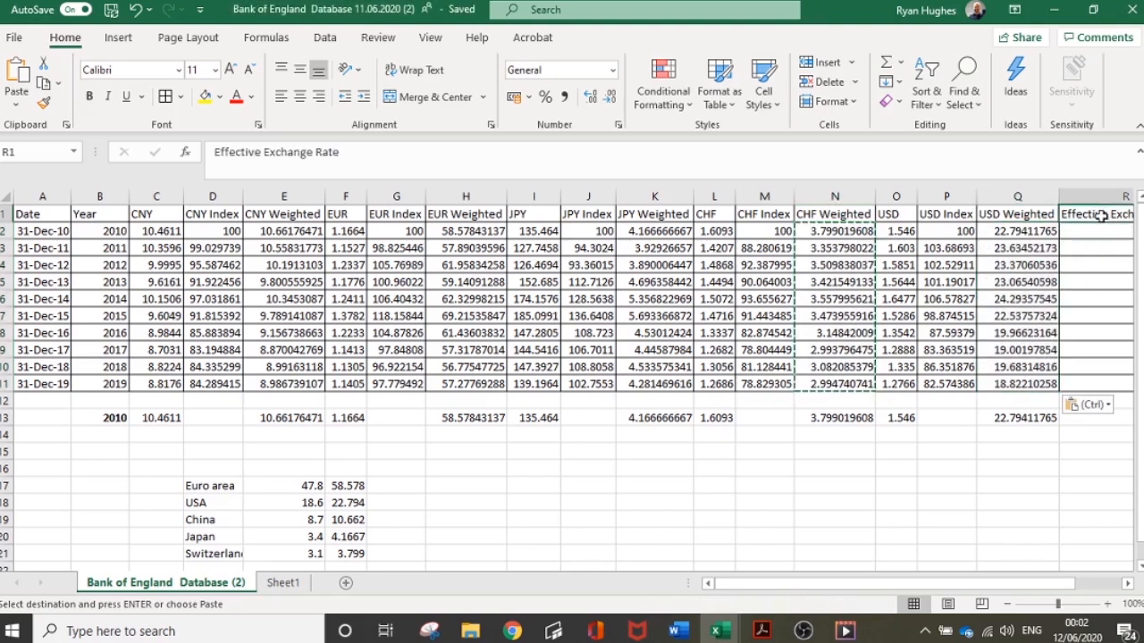
left_click(1082, 232)
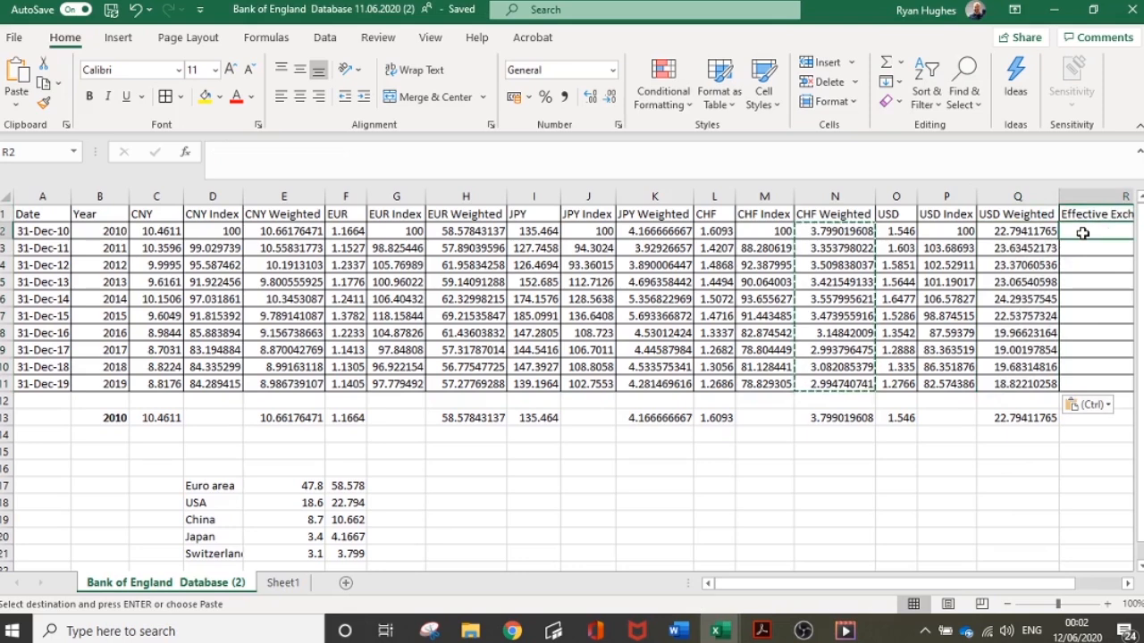
type("=")
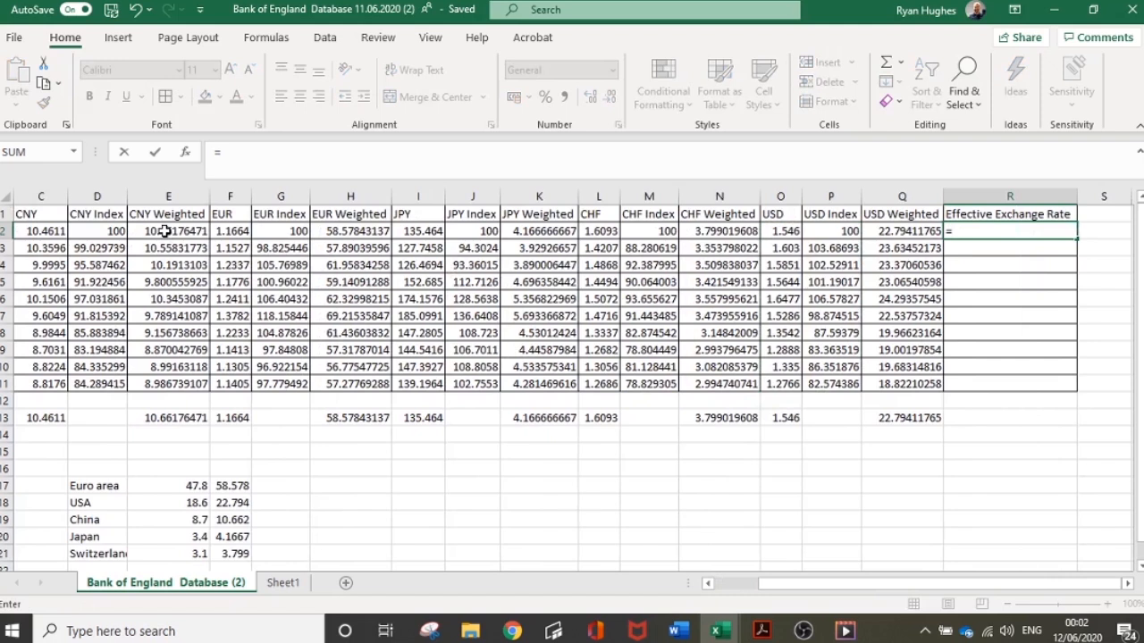
left_click(153, 232)
type("+")
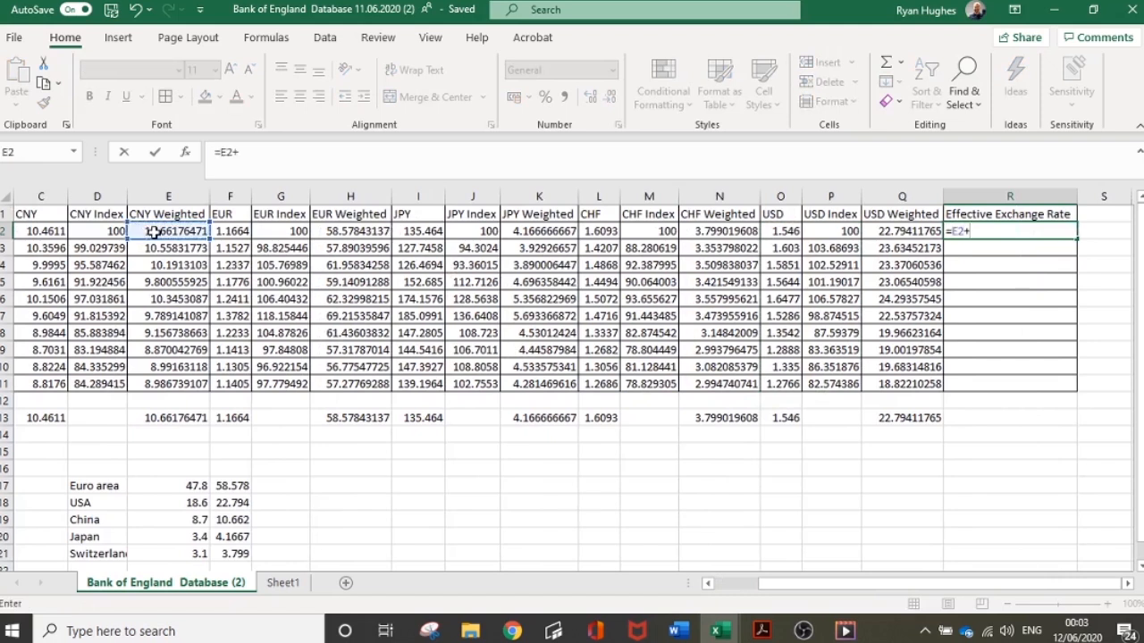
left_click(329, 236)
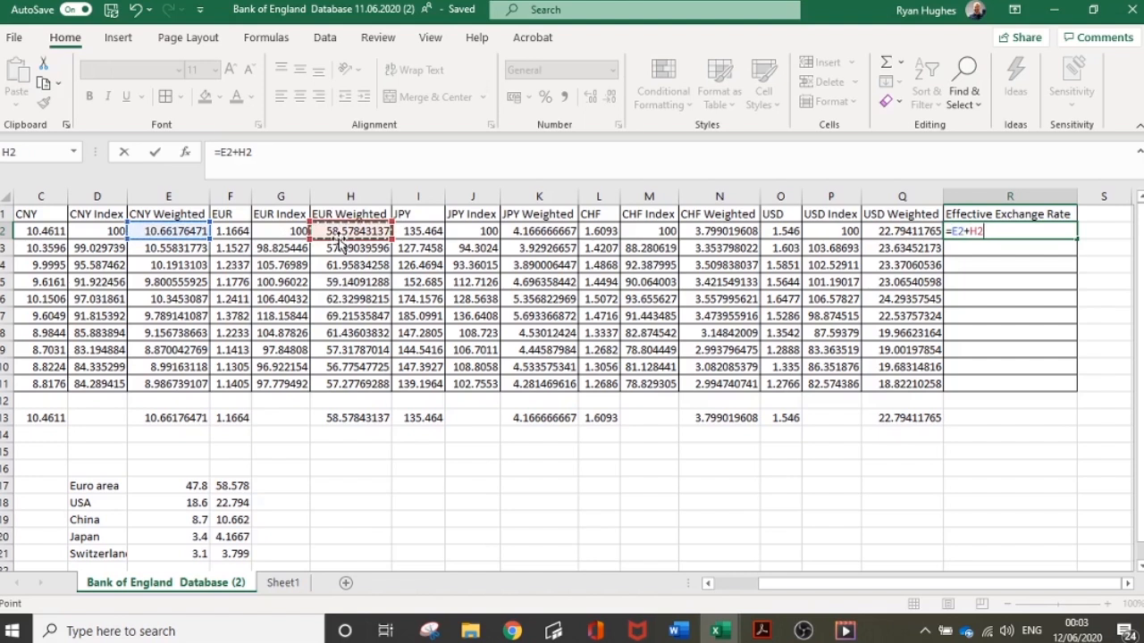
type("+")
left_click(529, 234)
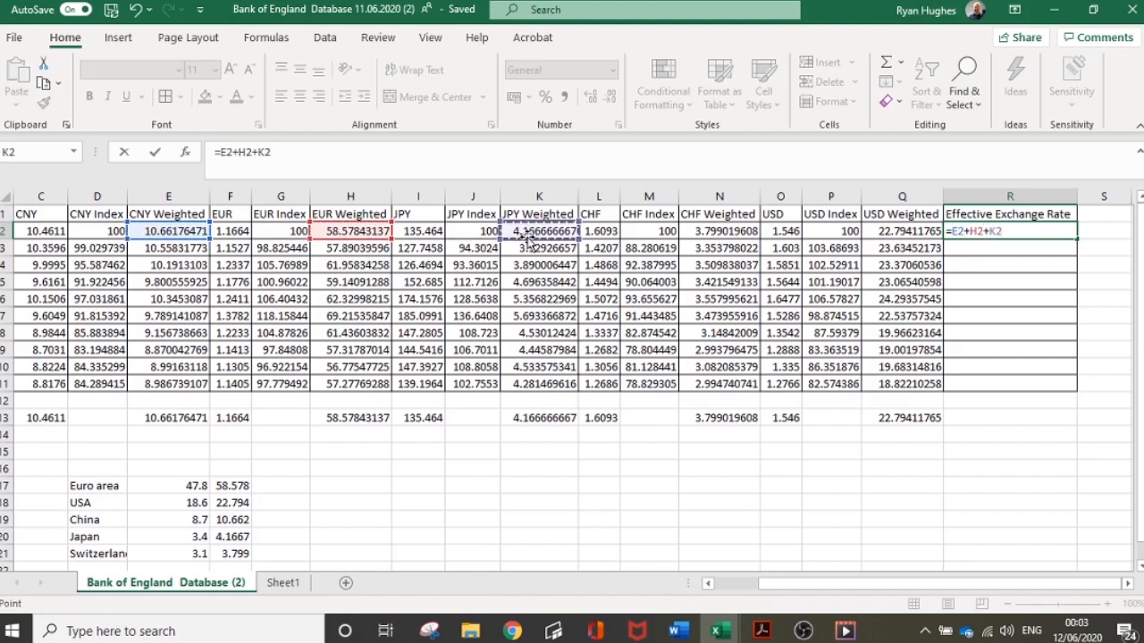
type("+")
left_click(692, 236)
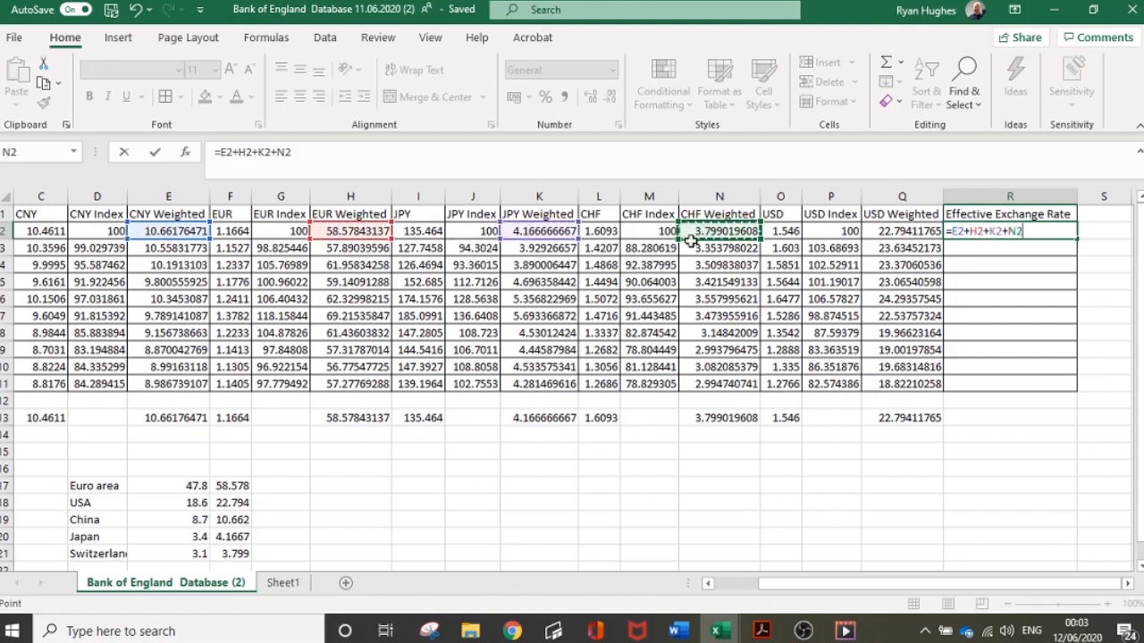
type("+")
left_click(918, 231)
key("Return")
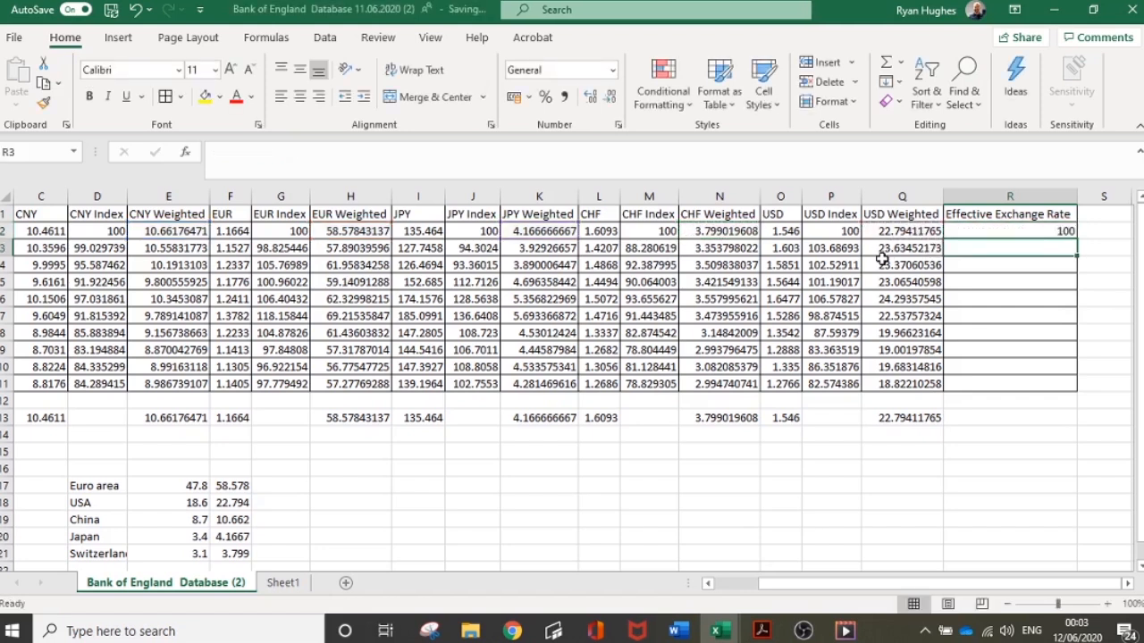
Fill the Effective Exchange Rate formula from R2 down to R11
mouse_move(890, 585)
left_mouse_down()
mouse_move(856, 585)
mouse_move(871, 579)
left_mouse_up()
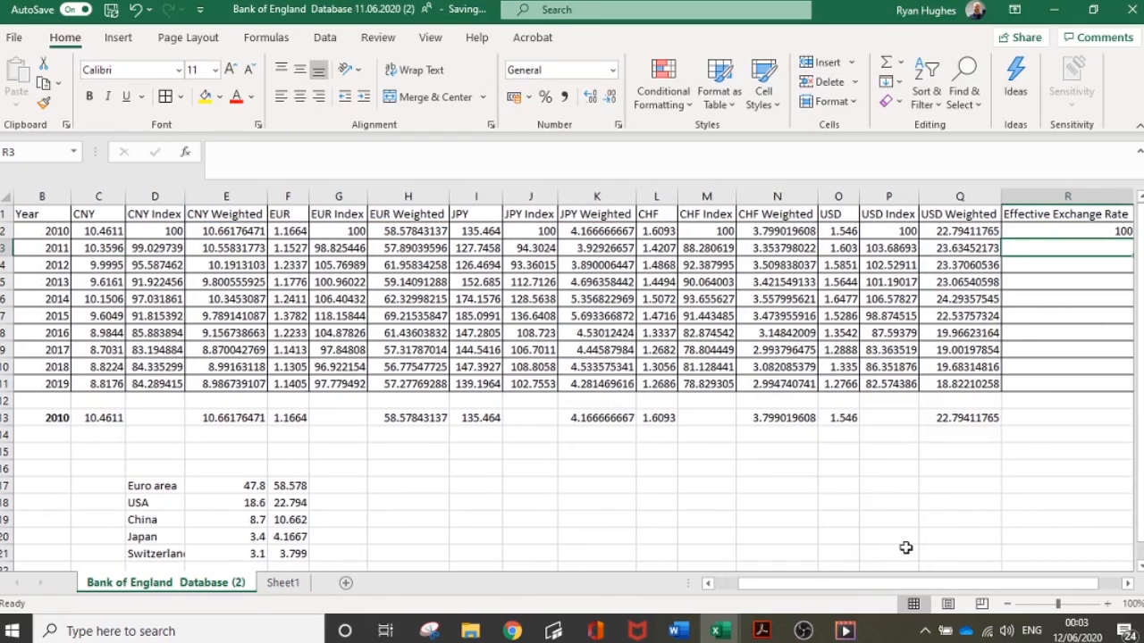
left_click(1054, 231)
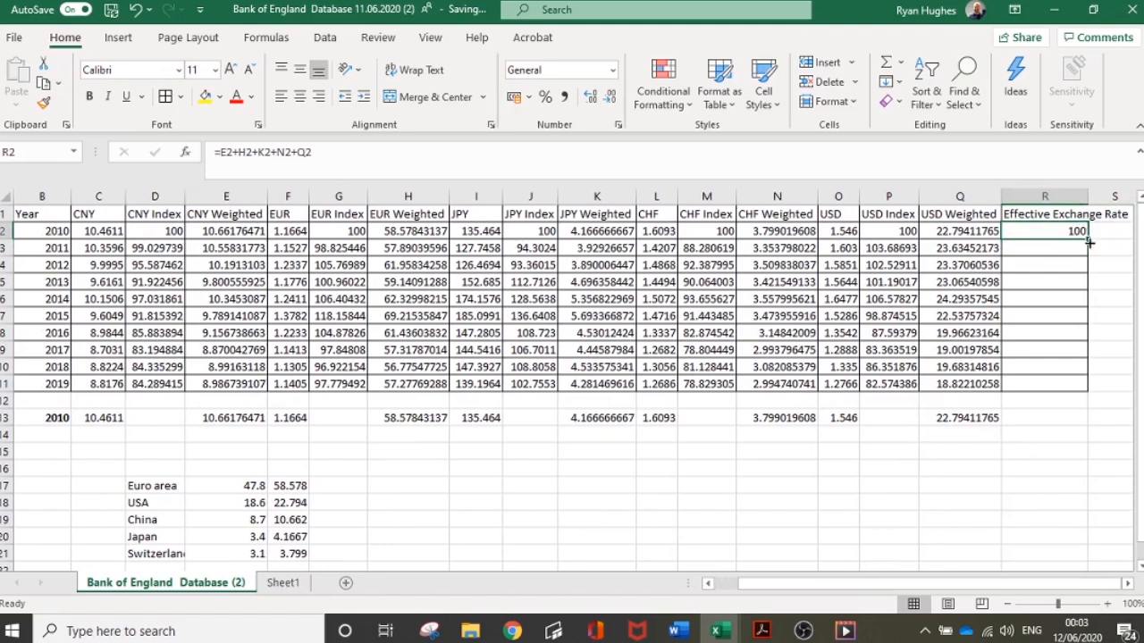
left_click_drag(1086, 240, 1081, 384)
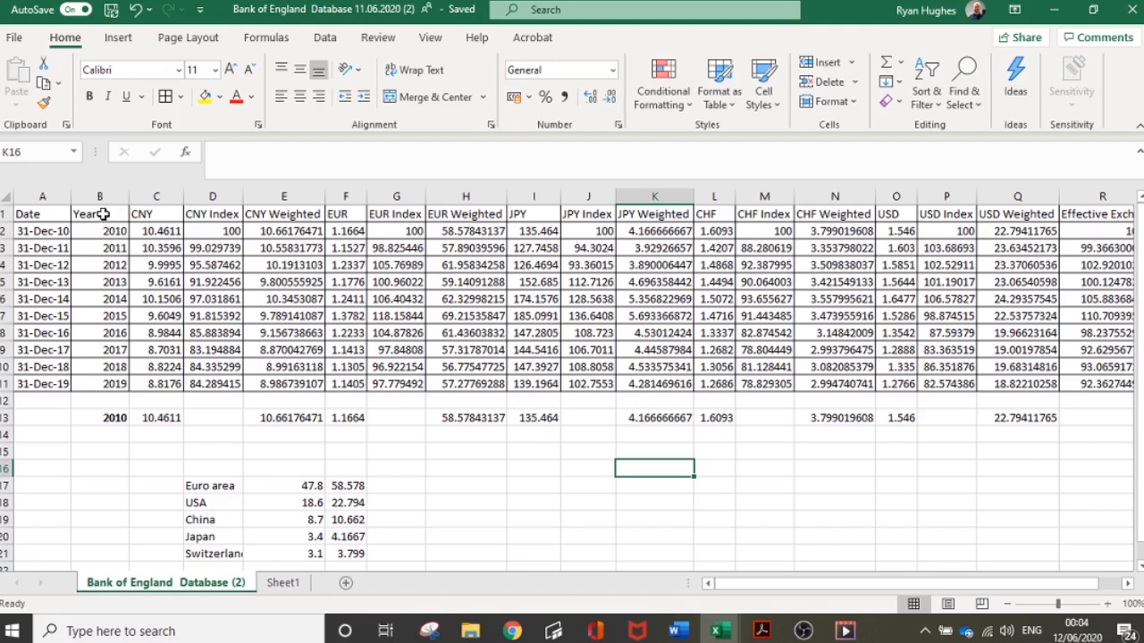
Insert a Scatter with Straight Lines and Markers chart of Year, the five currency index columns and Effective Exchange Rate, then move it up and enlarge it
left_click_drag(104, 214, 105, 382)
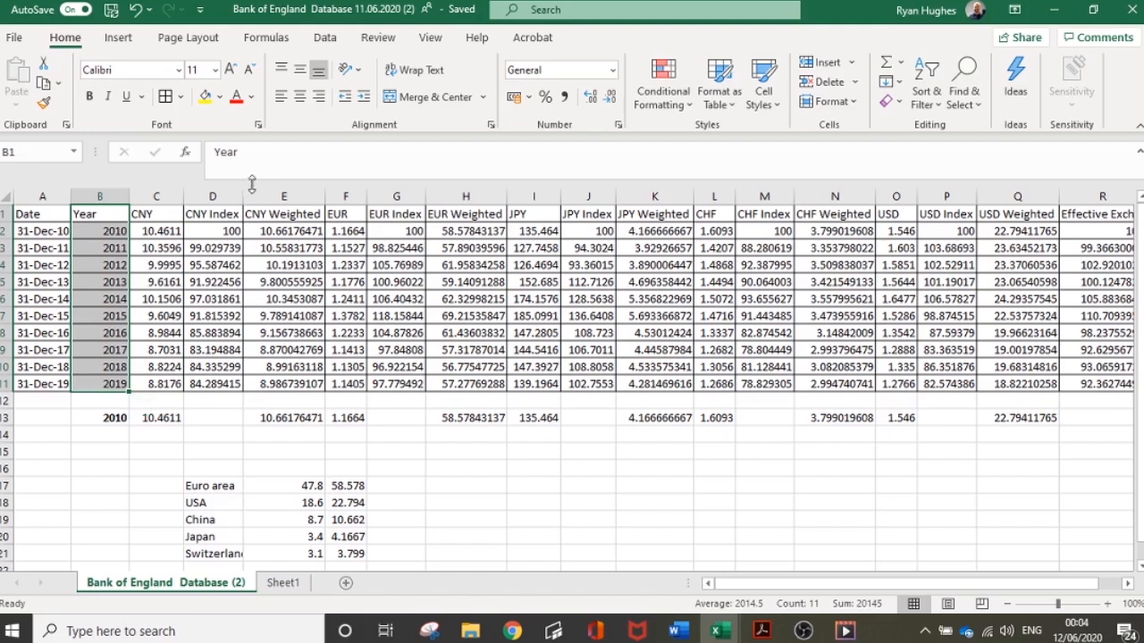
left_click_drag(214, 215, 236, 377)
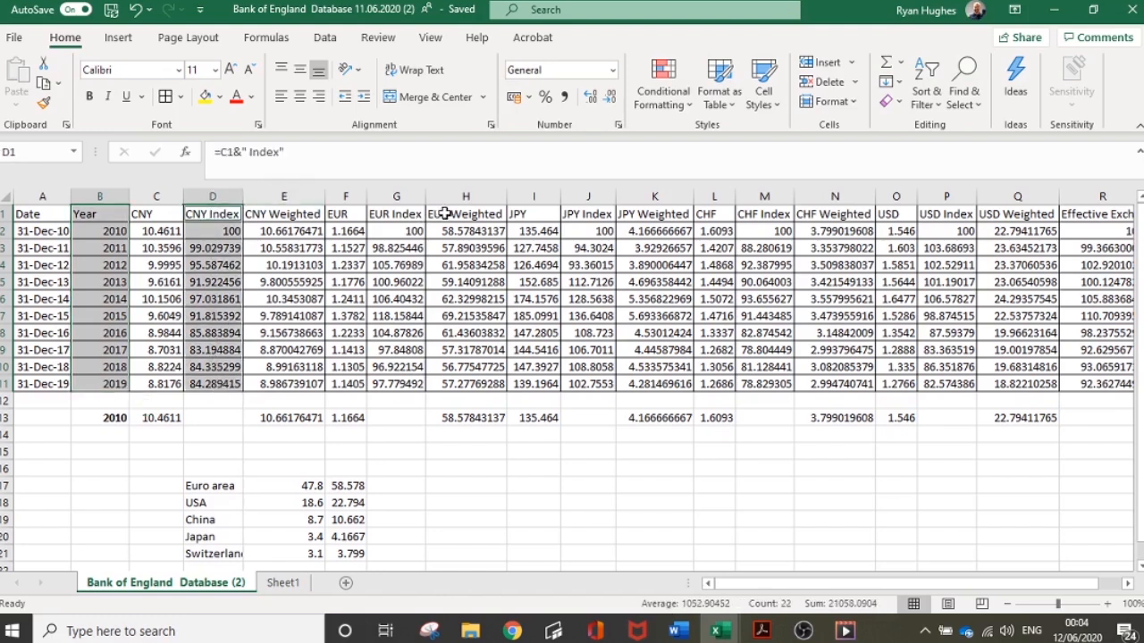
left_click_drag(406, 215, 407, 383)
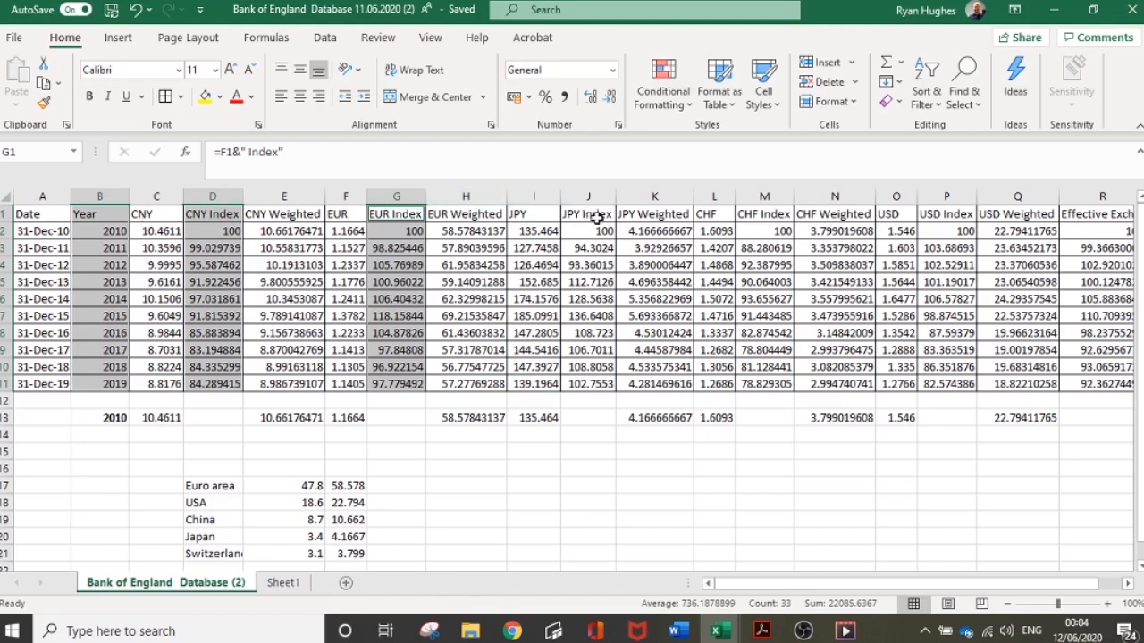
left_click_drag(588, 215, 587, 383)
left_click_drag(769, 215, 770, 380)
left_click_drag(934, 215, 952, 382)
left_click_drag(1097, 214, 1098, 386)
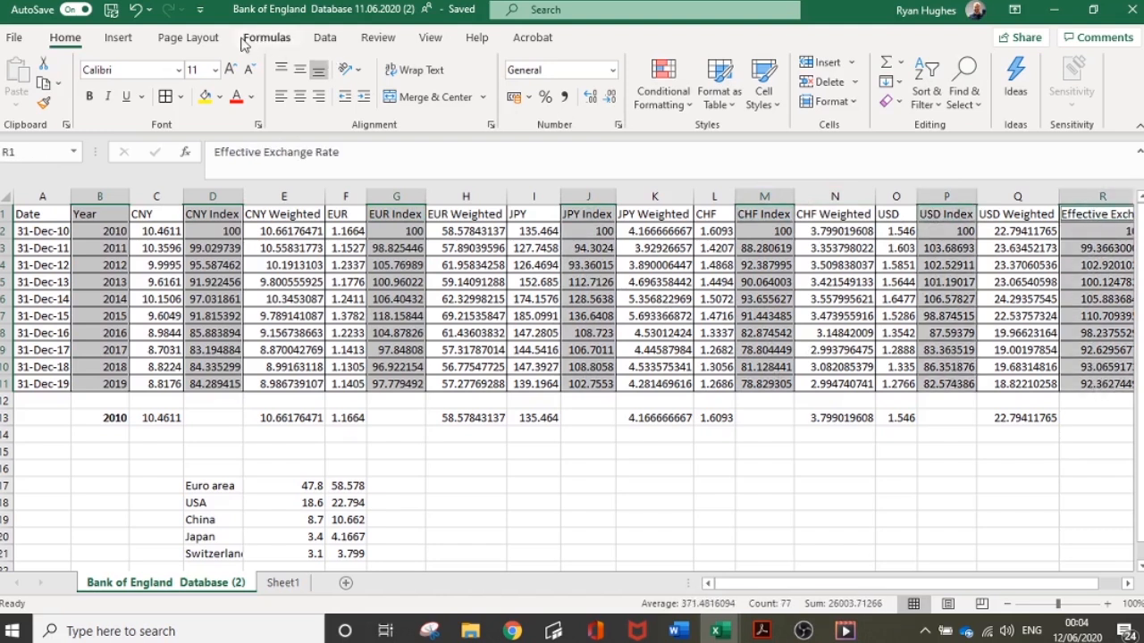
left_click(128, 43)
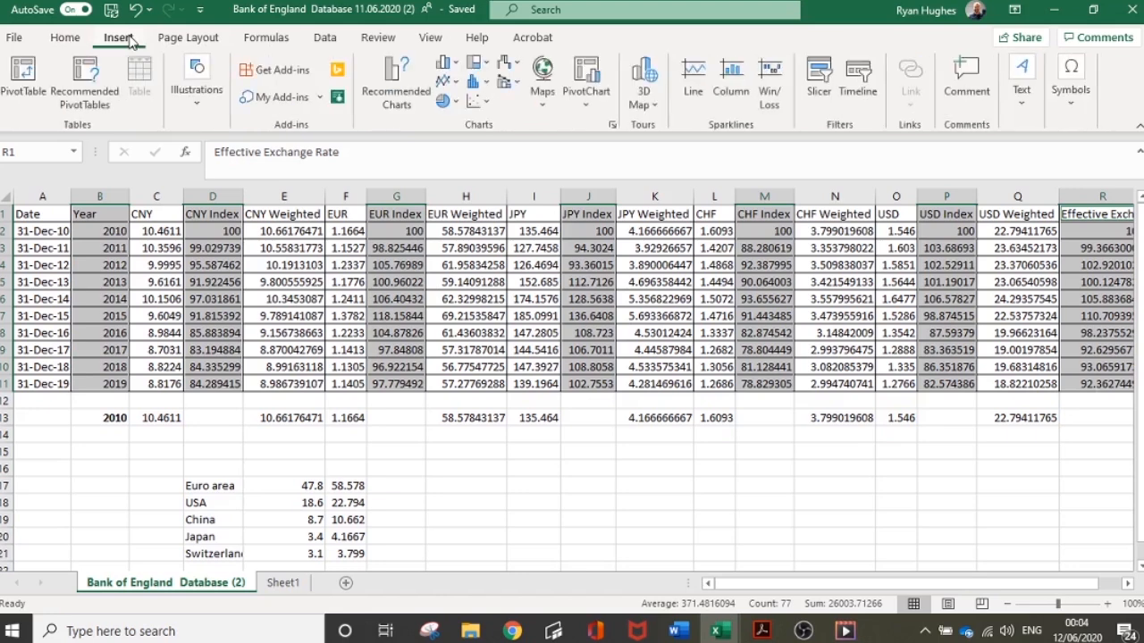
left_click(488, 101)
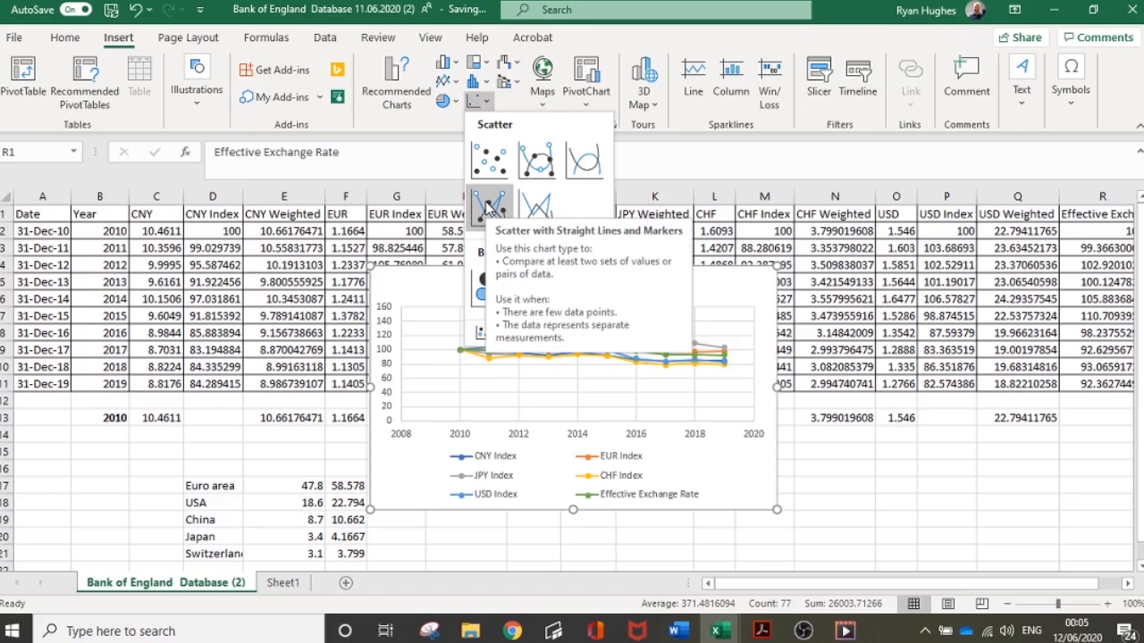
left_click(488, 208)
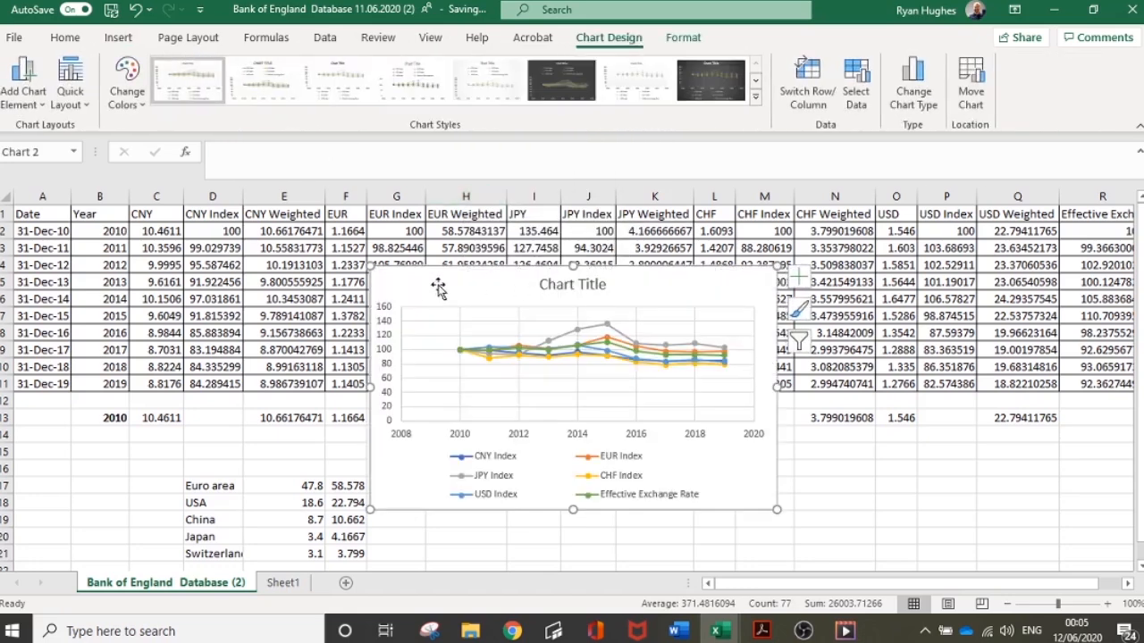
left_click_drag(424, 288, 414, 239)
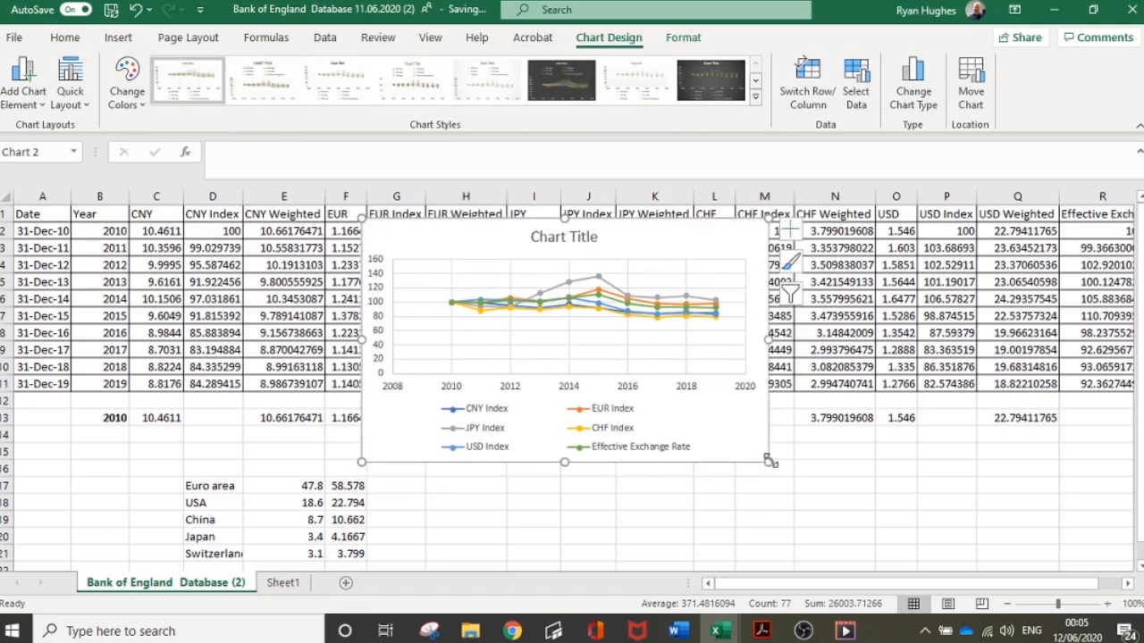
left_click_drag(767, 461, 805, 507)
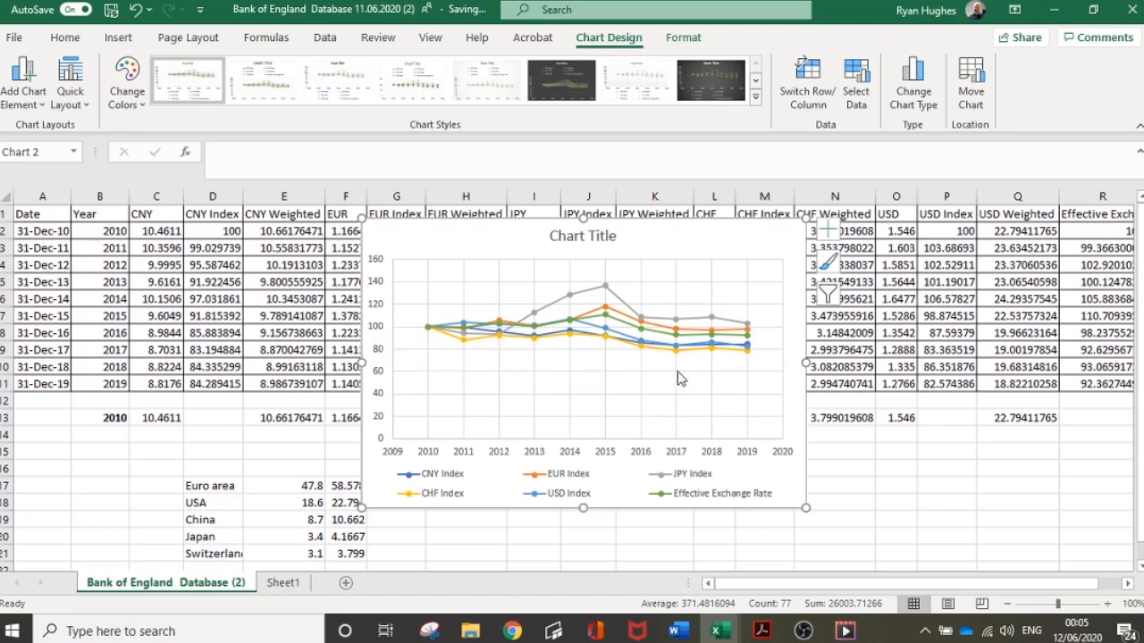
Set the minimum bound of the chart's vertical axis to 60
right_click(383, 331)
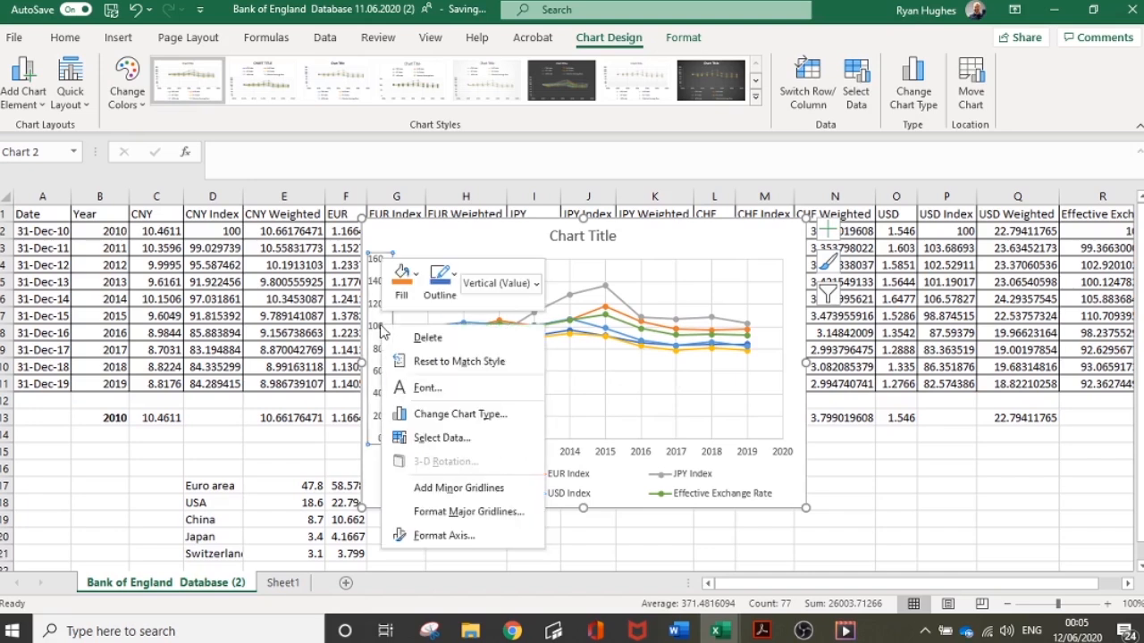
left_click(464, 538)
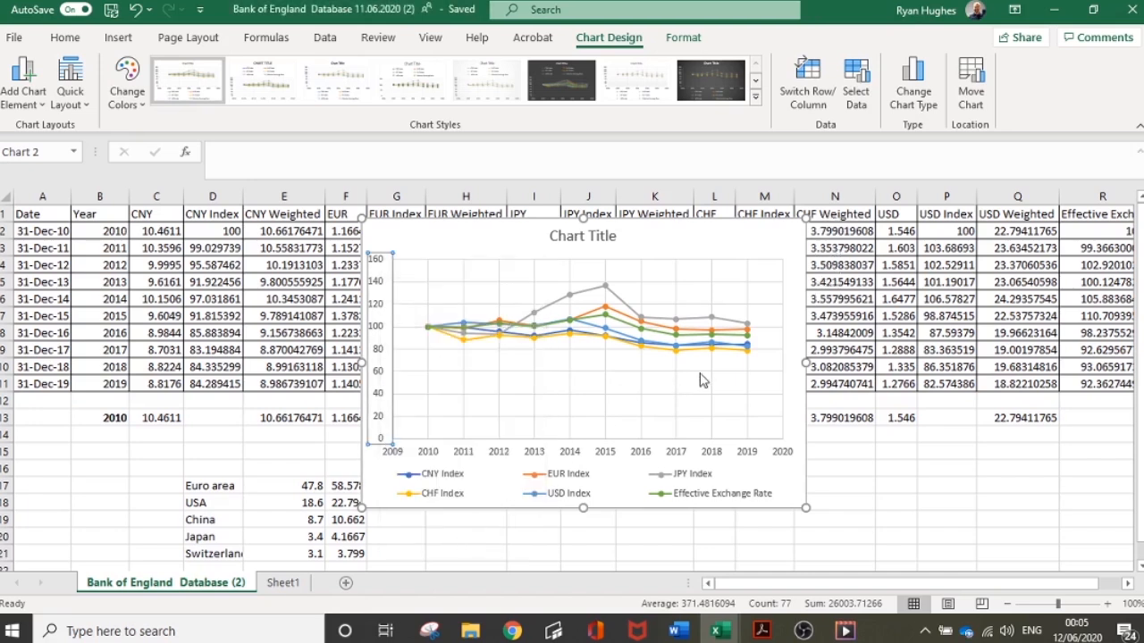
left_click(1041, 346)
type("60")
key("Return")
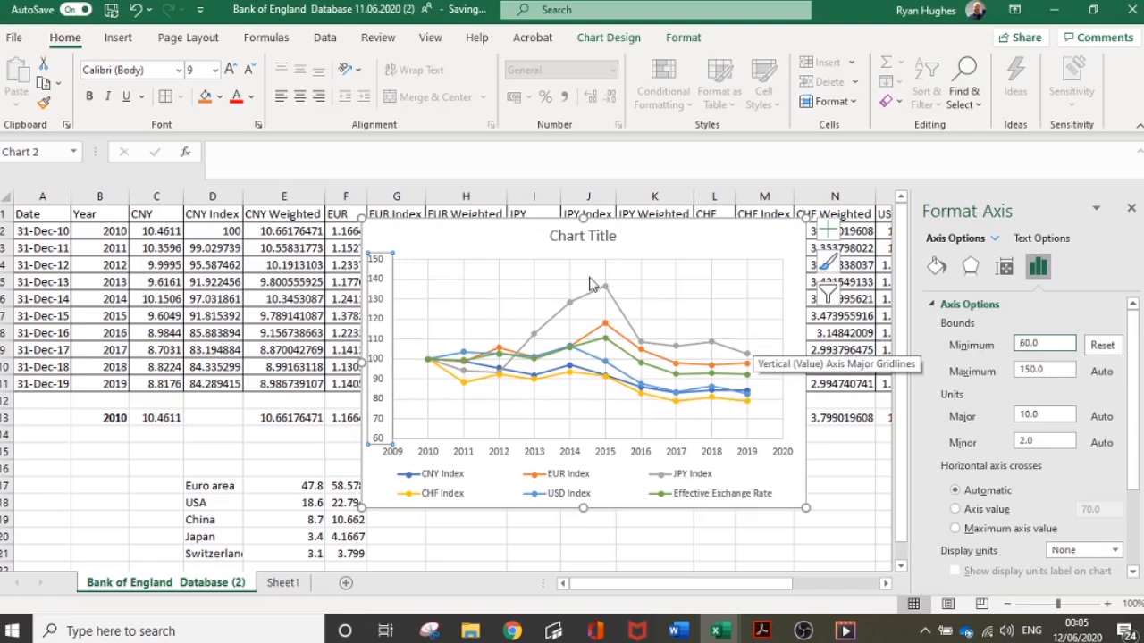
Change the chart title to "Sterling Effective Exchange Rate"
left_click(582, 237)
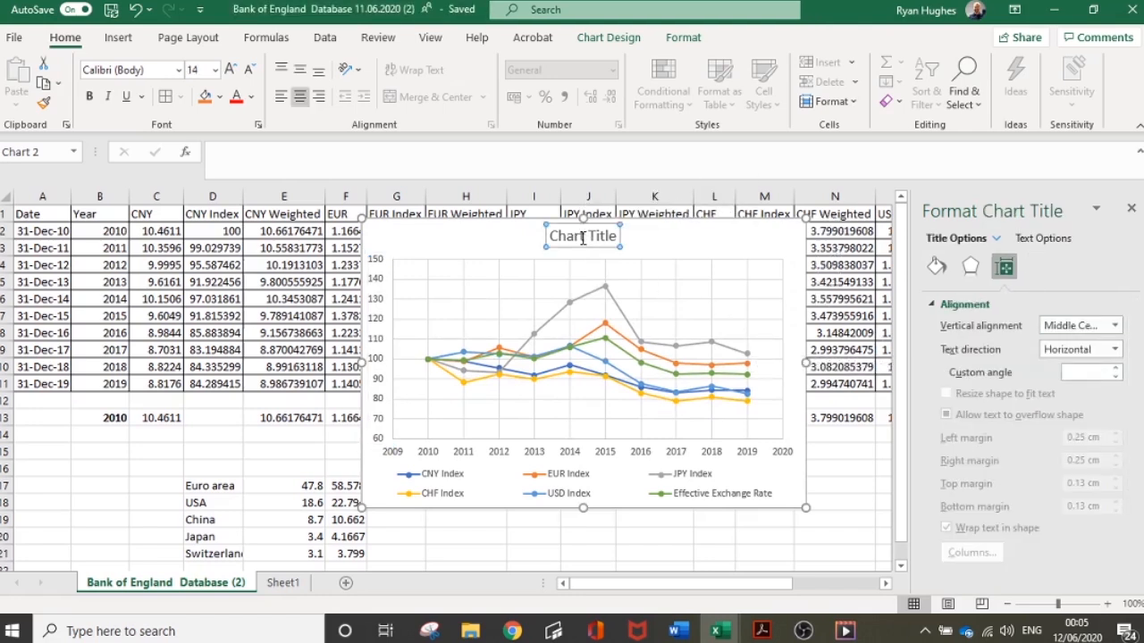
triple_click(582, 237)
type("Sterling Effeci")
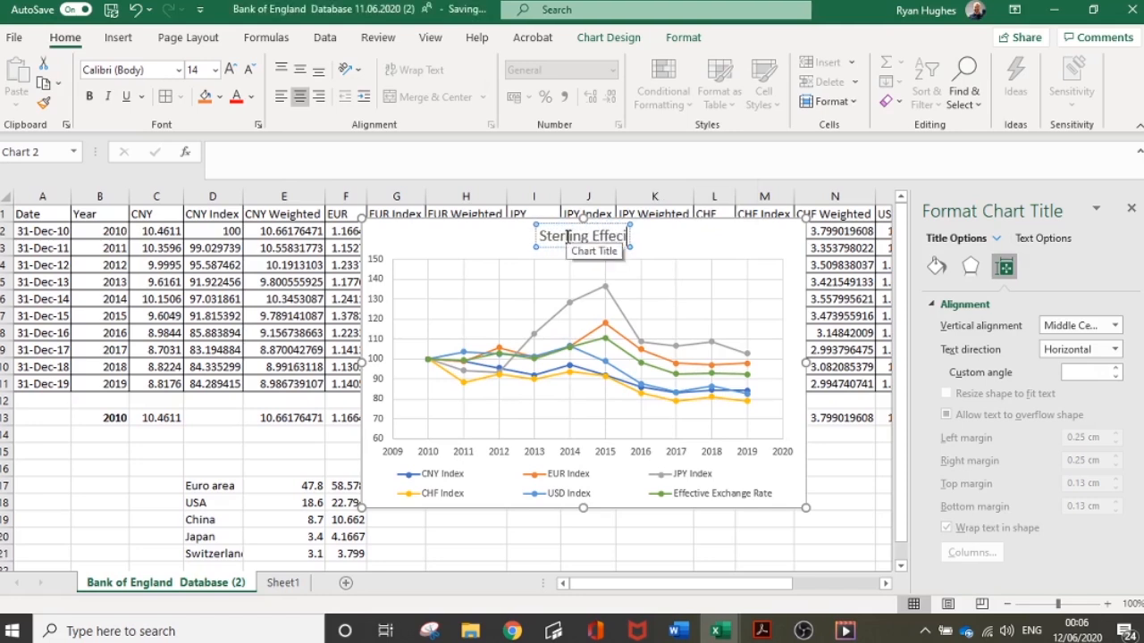
key("BackSpace")
type("tive Exchange Rate")
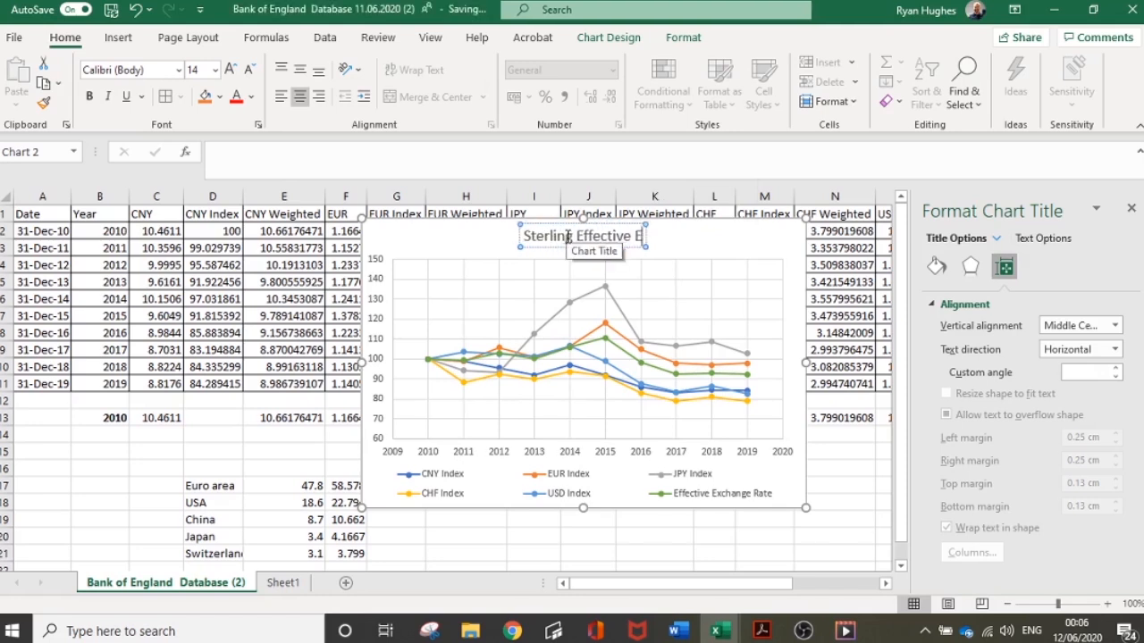
left_click(759, 242)
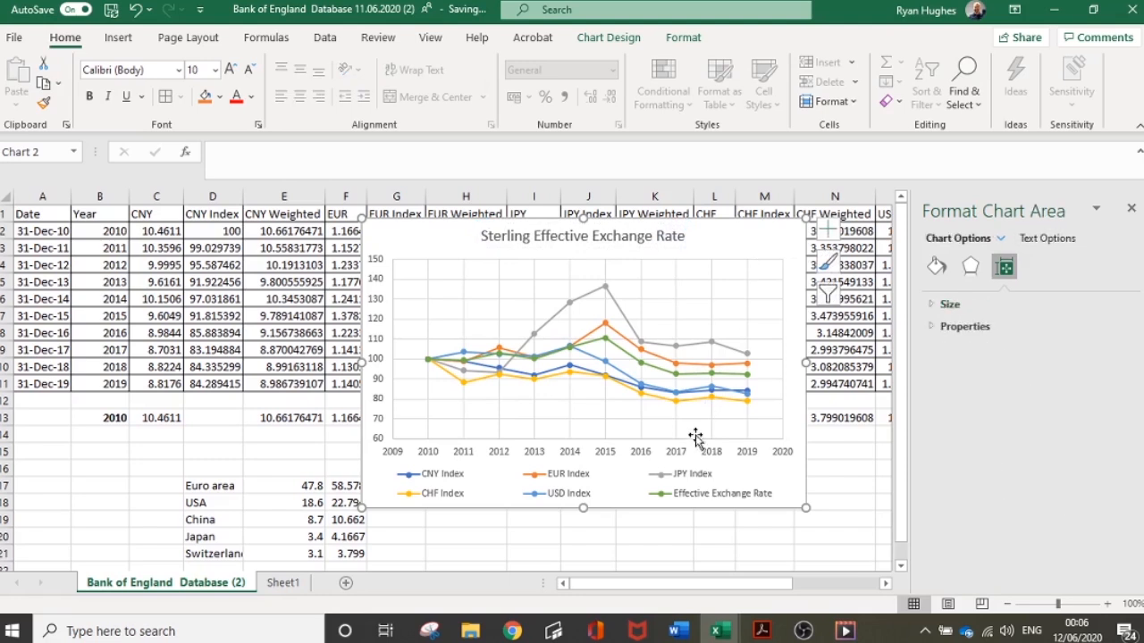
Set the Effective Exchange Rate line's weight to 3 pt, then move the chart further left and enlarge it
left_click(630, 362)
right_click(629, 359)
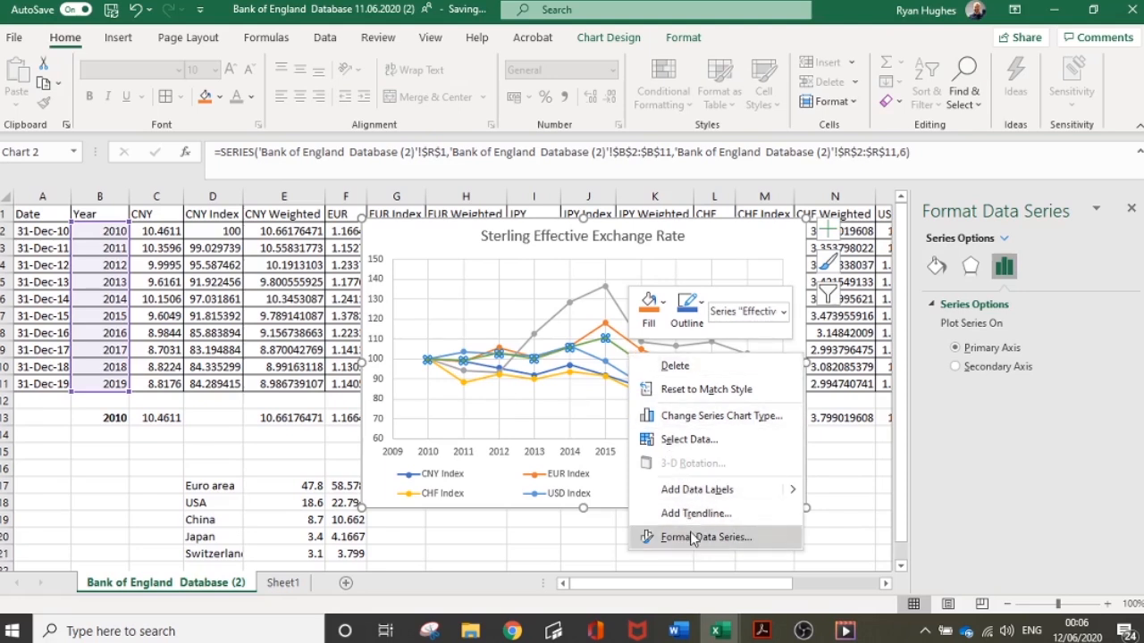
left_click(687, 306)
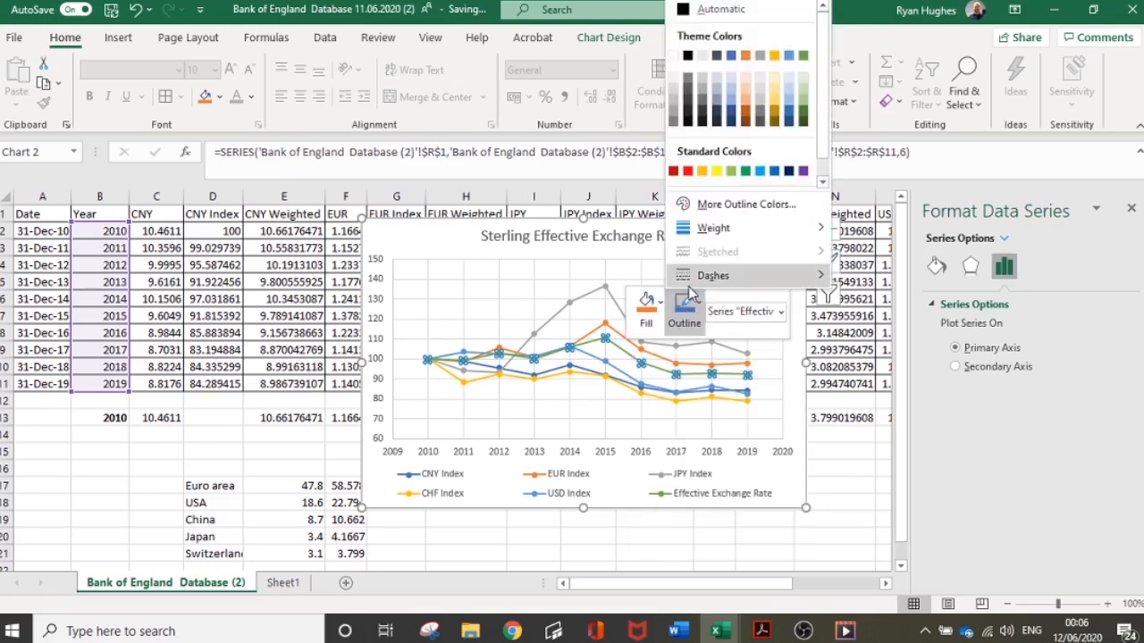
mouse_move(706, 237)
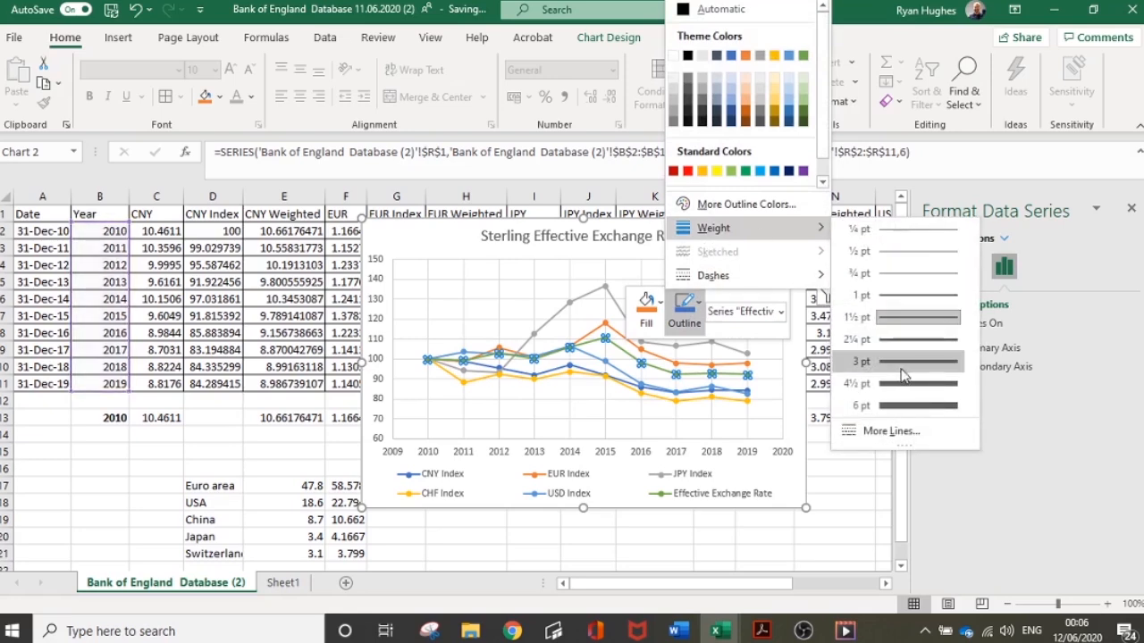
left_click(903, 362)
left_click_drag(394, 245, 247, 238)
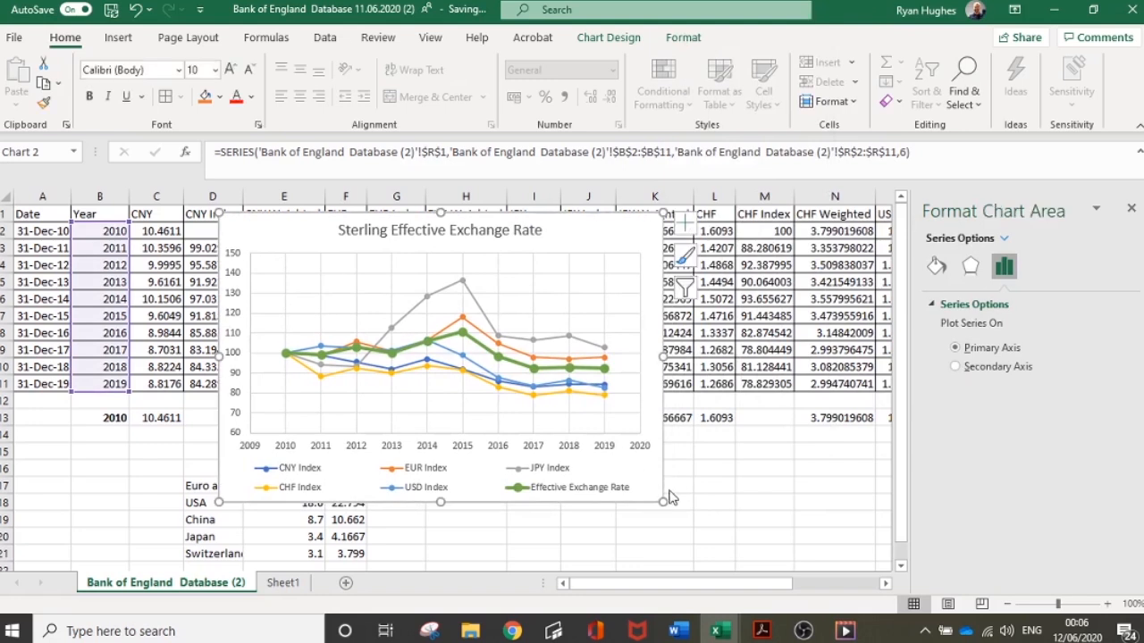
left_click_drag(662, 497, 726, 540)
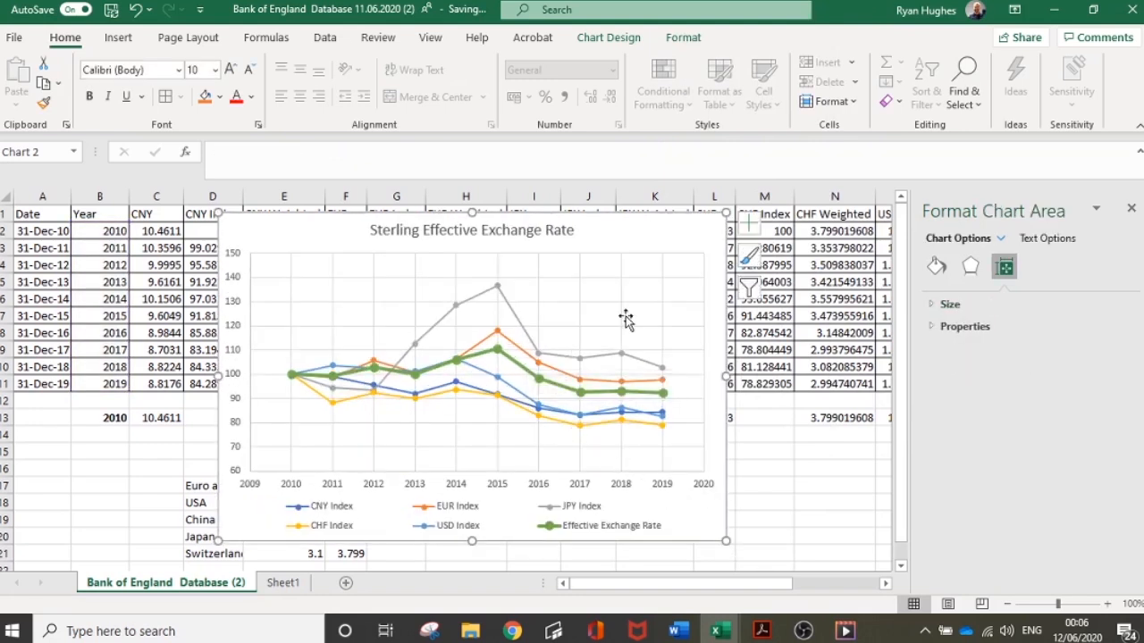
Hide the CNY, EUR, JPY, CHF and USD Index series so the chart plots only Effective Exchange Rate
right_click(674, 386)
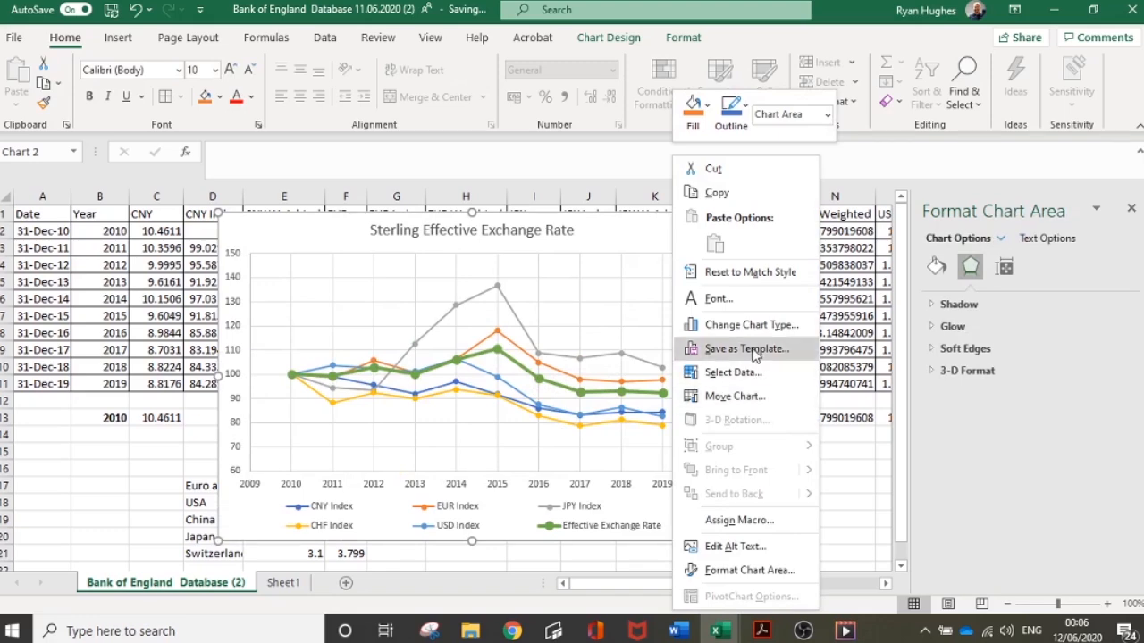
left_click(726, 373)
left_click(616, 153)
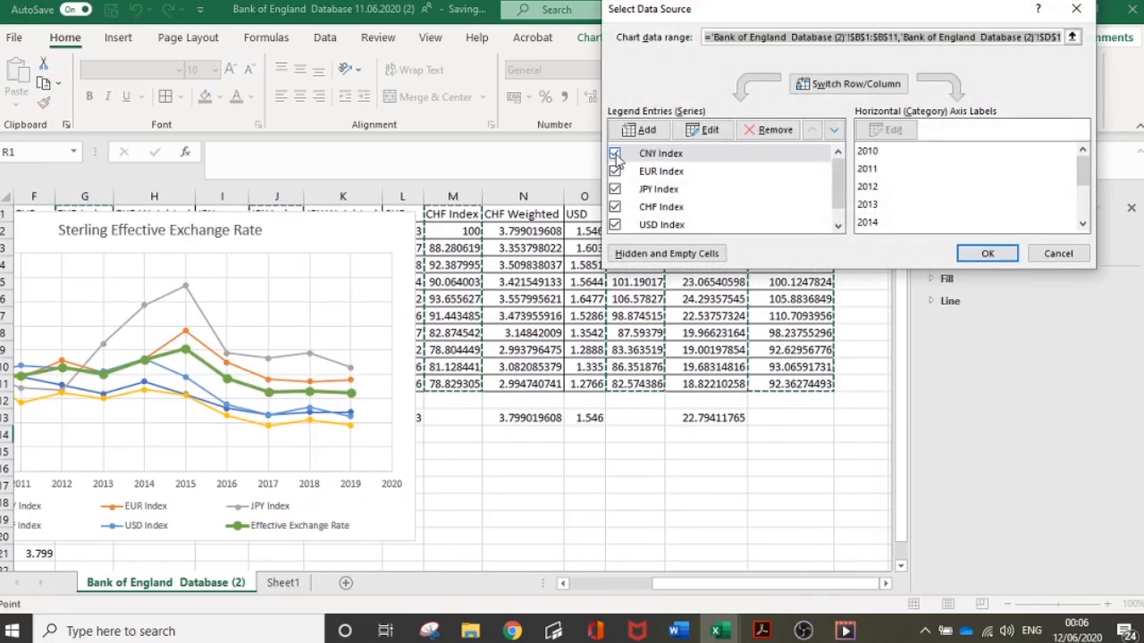
left_click(614, 171)
left_click(615, 188)
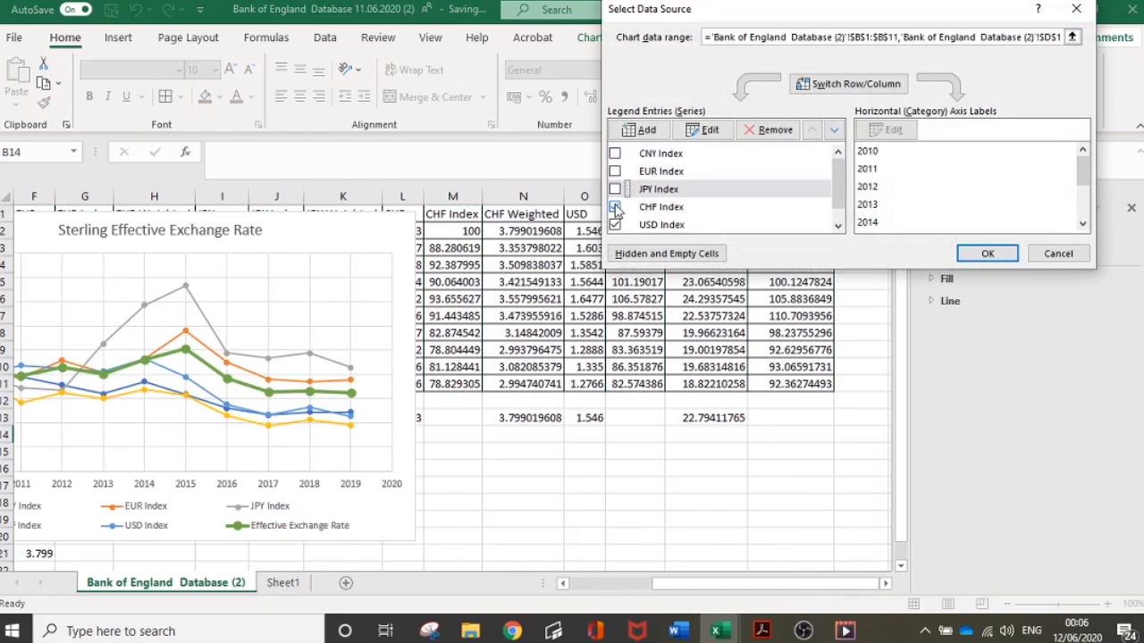
left_click(614, 206)
left_click(615, 224)
left_click(988, 253)
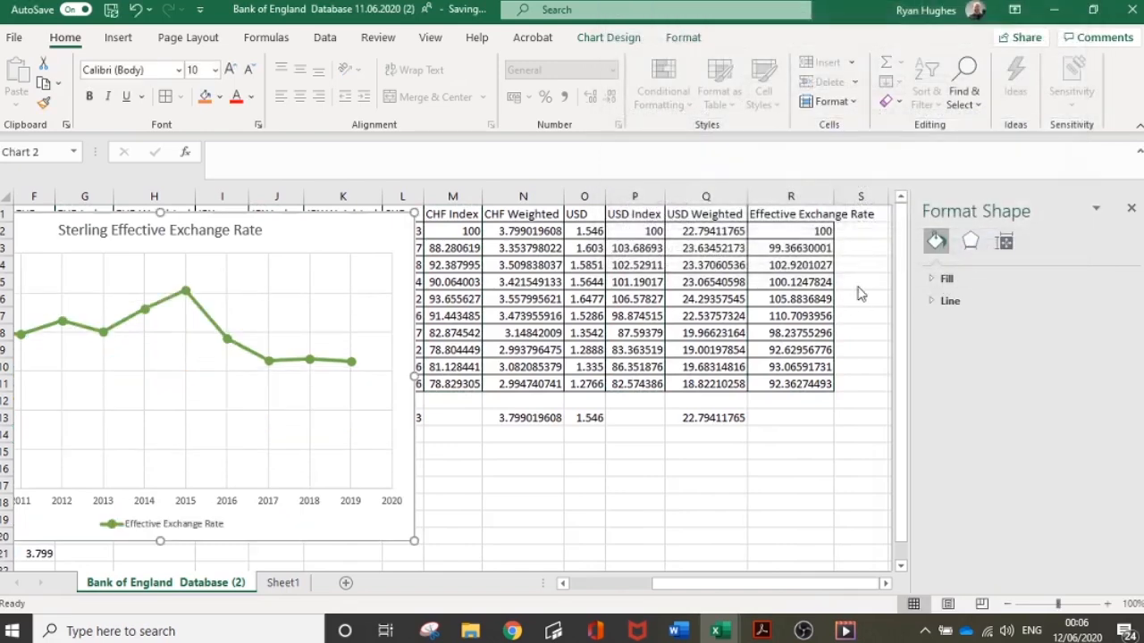
left_click_drag(720, 588, 594, 579)
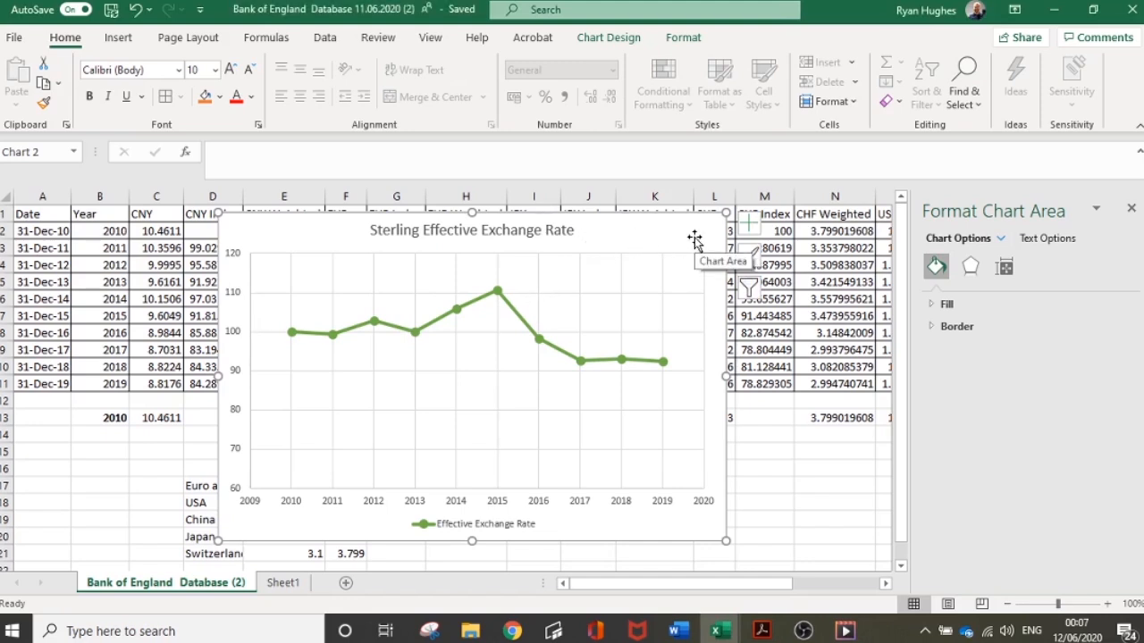
Compare the Effective Exchange Rate line in the Excel chart with the Bank of England's 2010 to 2020 index graph in the browser
key("alt+Tab")
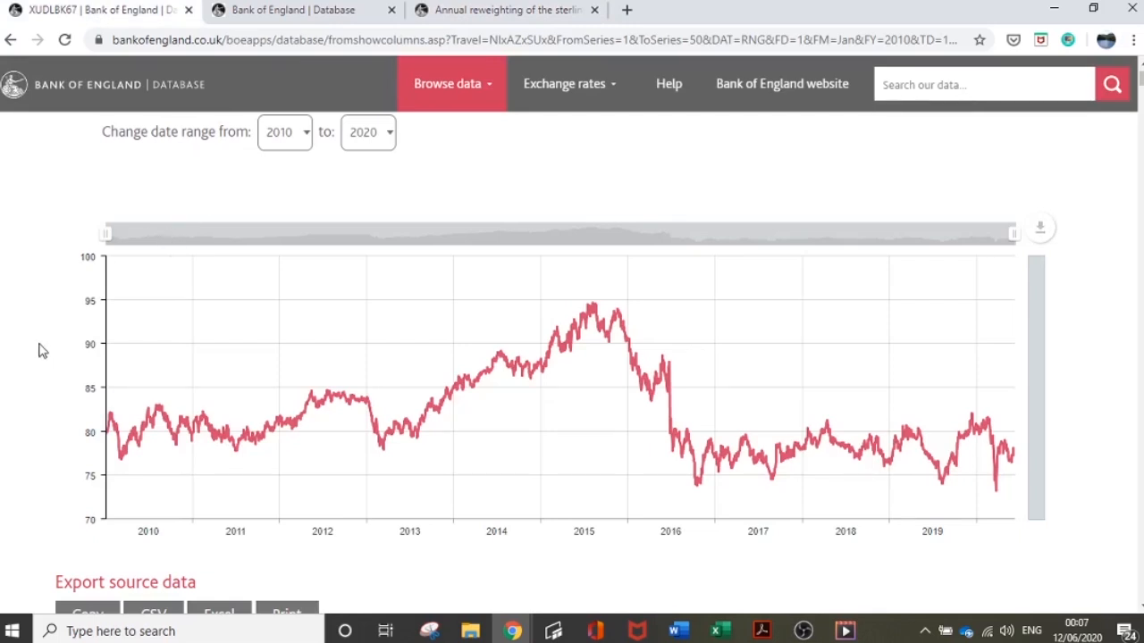
key("alt+Tab")
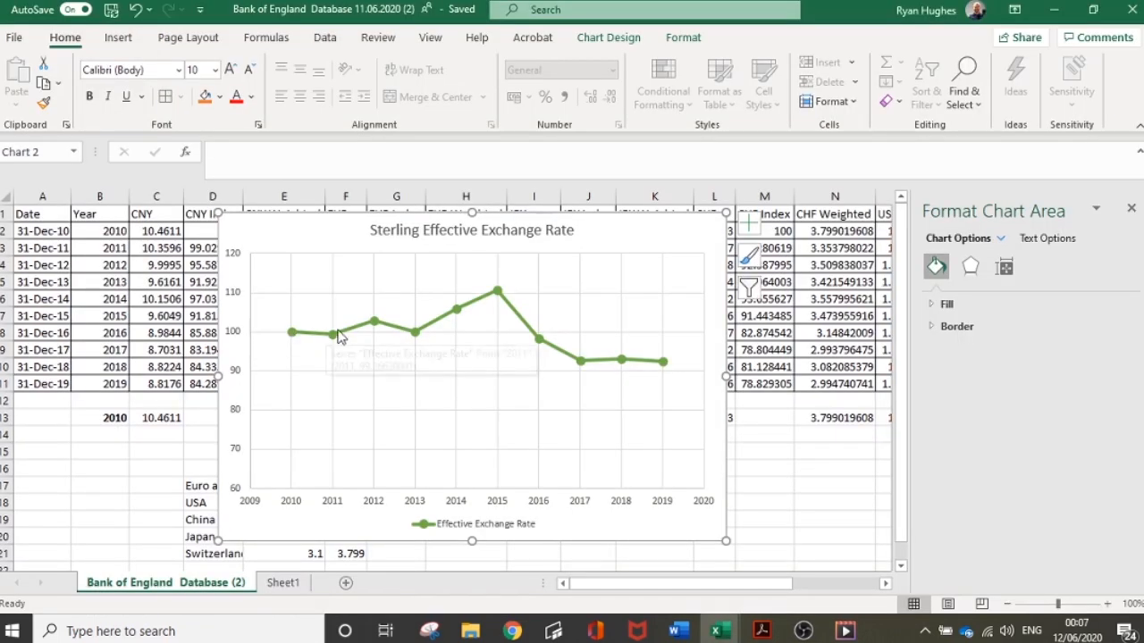
mouse_move(372, 328)
key("alt+Tab")
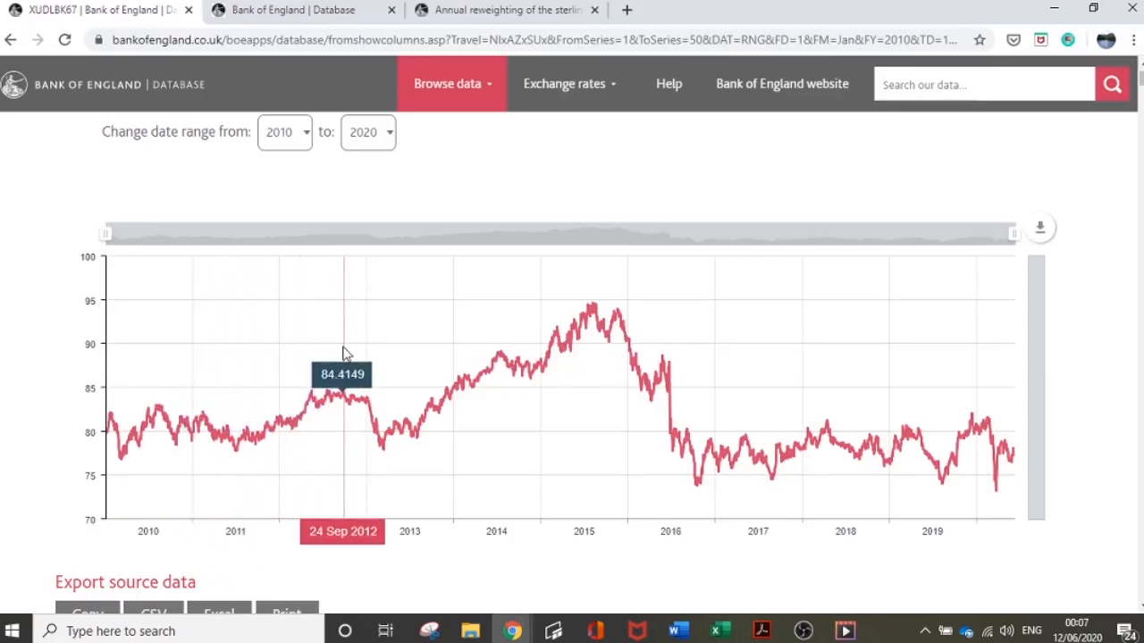
key("alt+Tab")
mouse_move(418, 343)
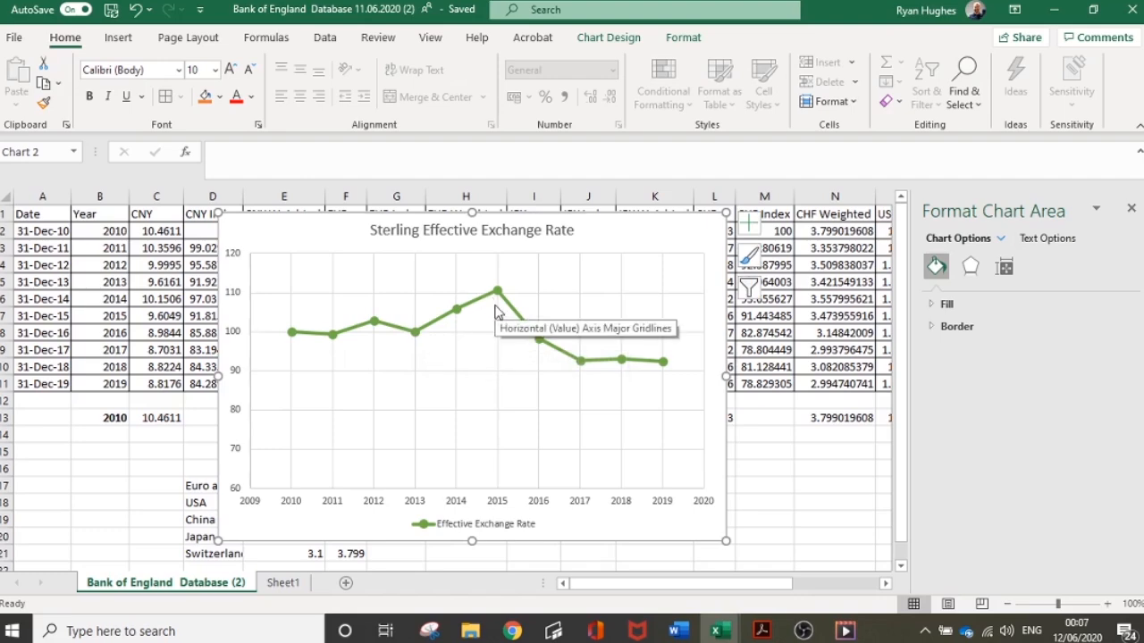
key("alt+Tab")
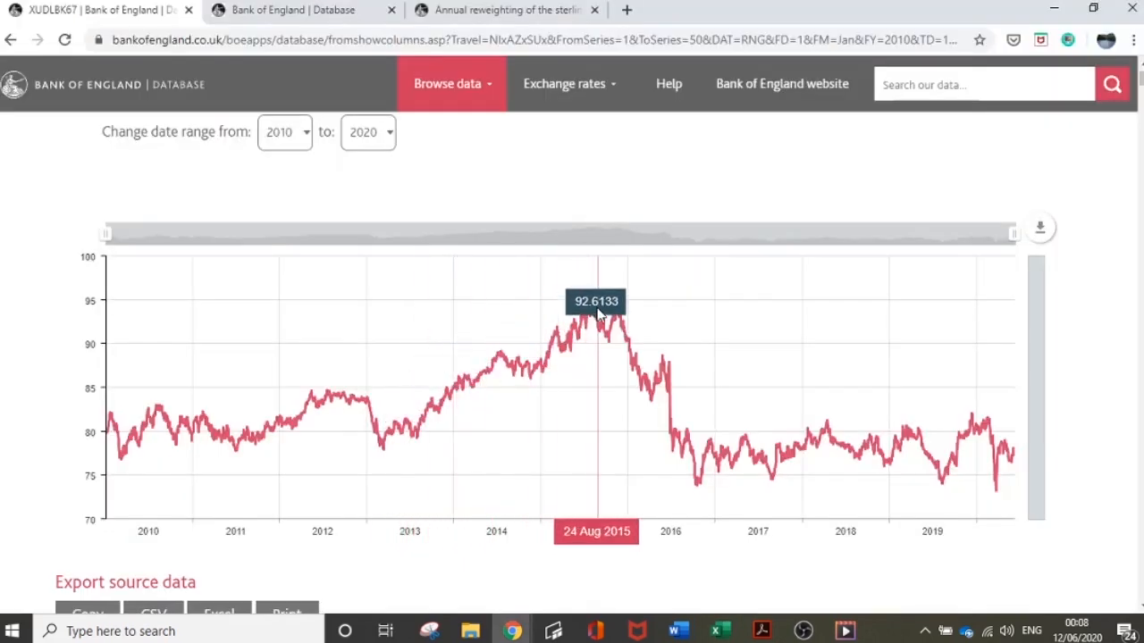
key("alt+Tab")
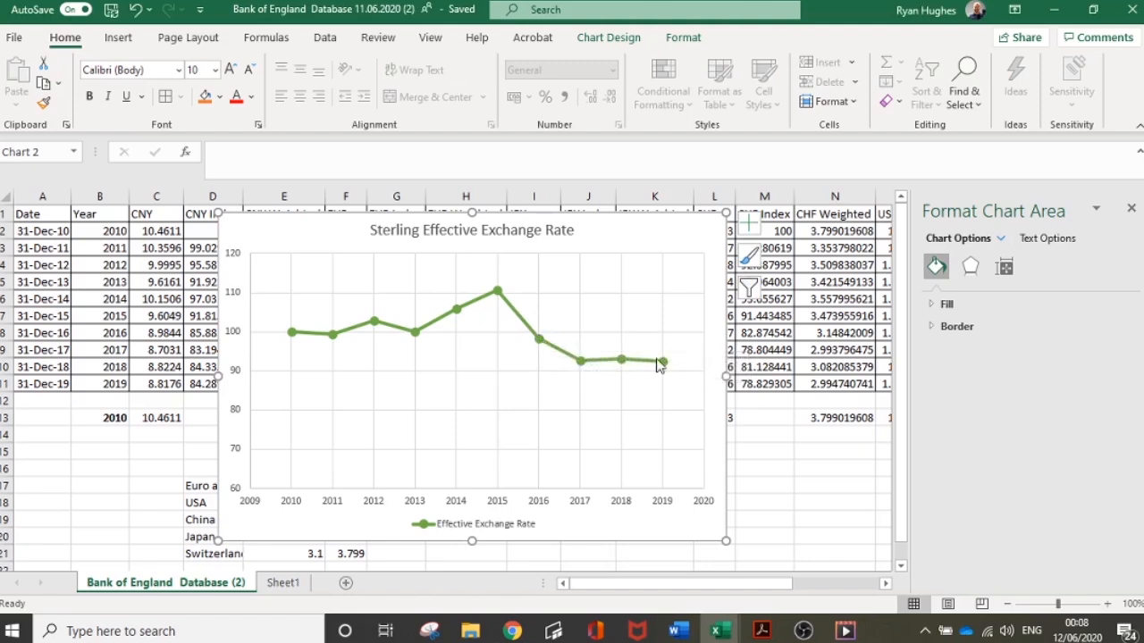
key("alt+Tab")
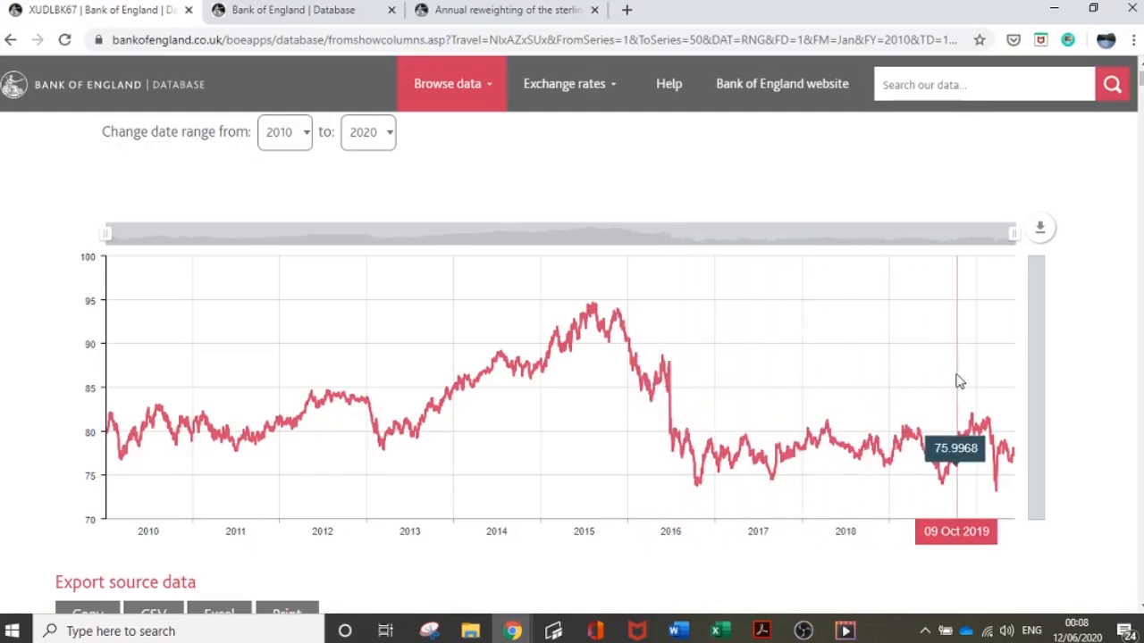
key("alt+Tab")
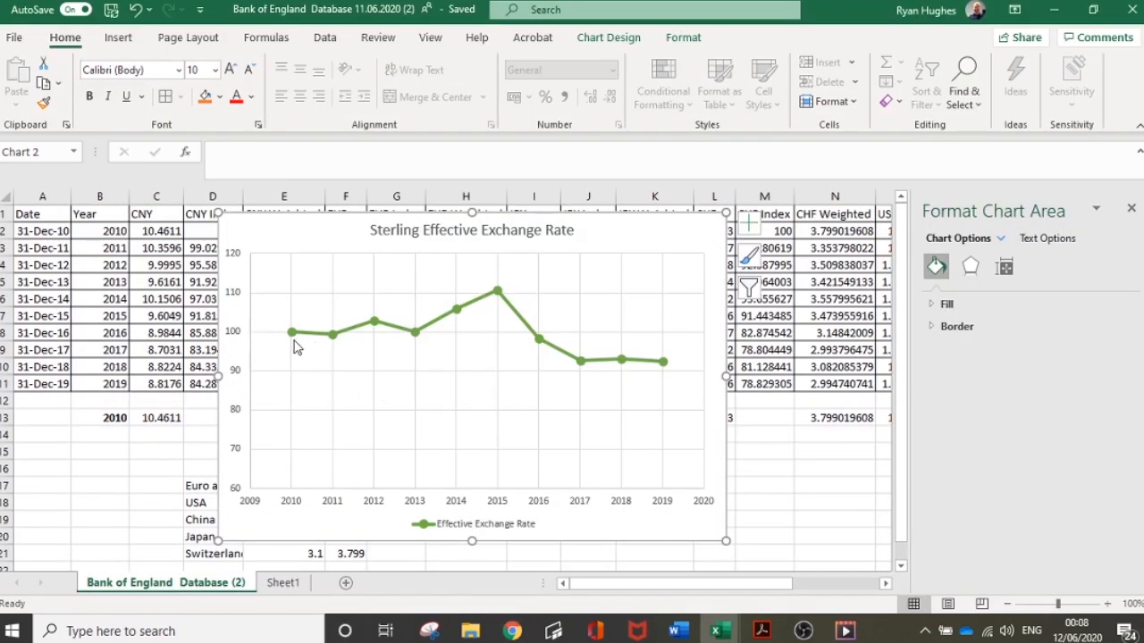
mouse_move(290, 338)
key("alt+Tab")
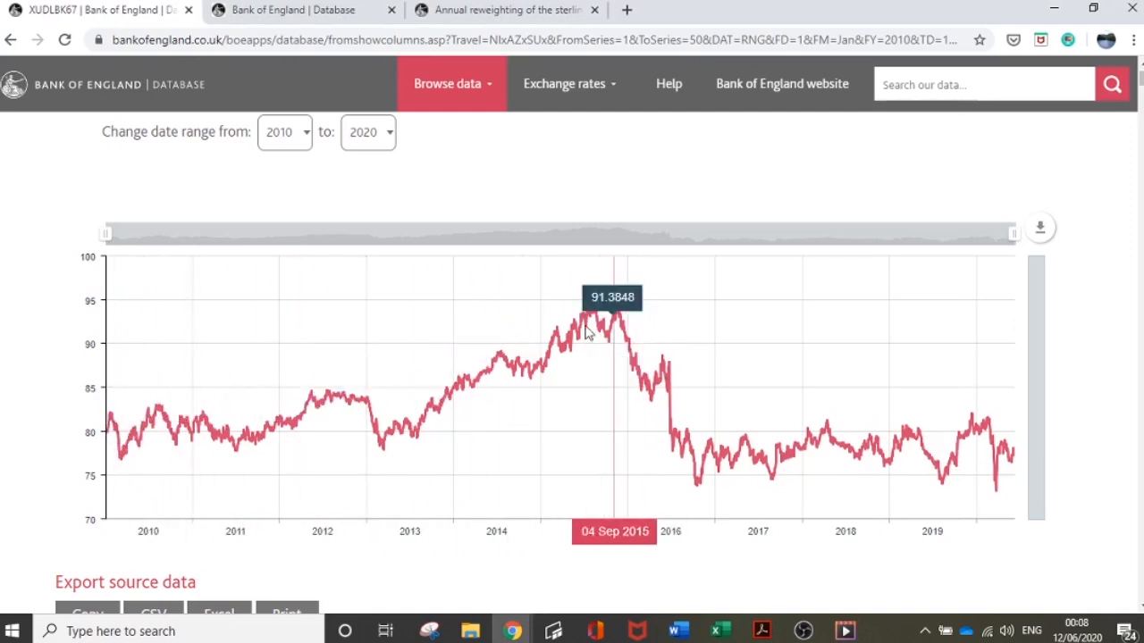
key("alt+Tab")
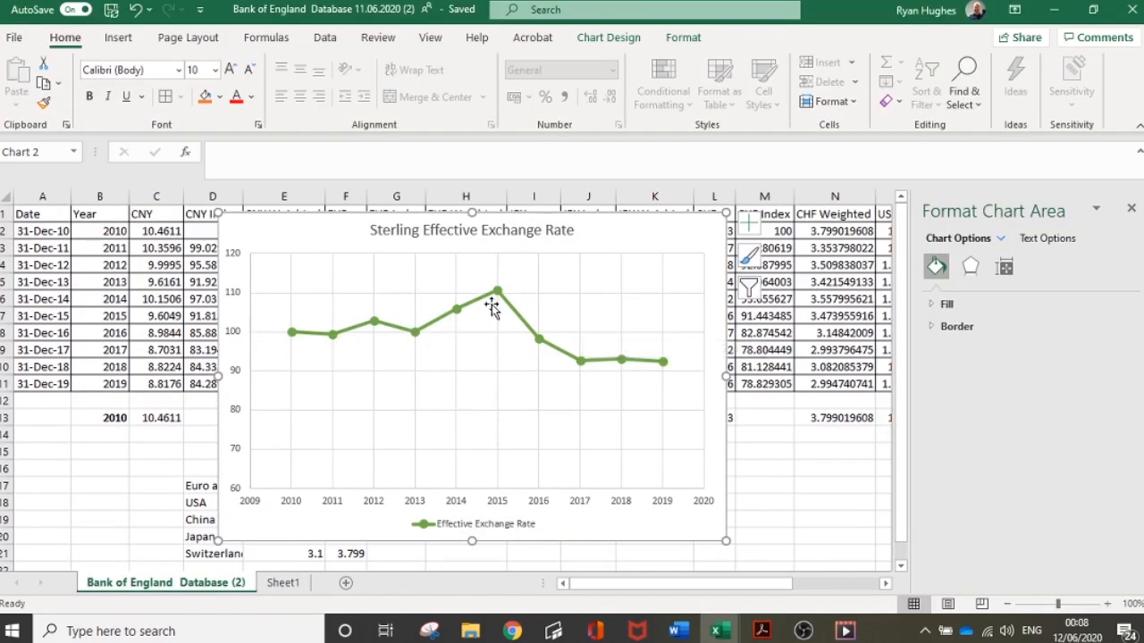
mouse_move(483, 308)
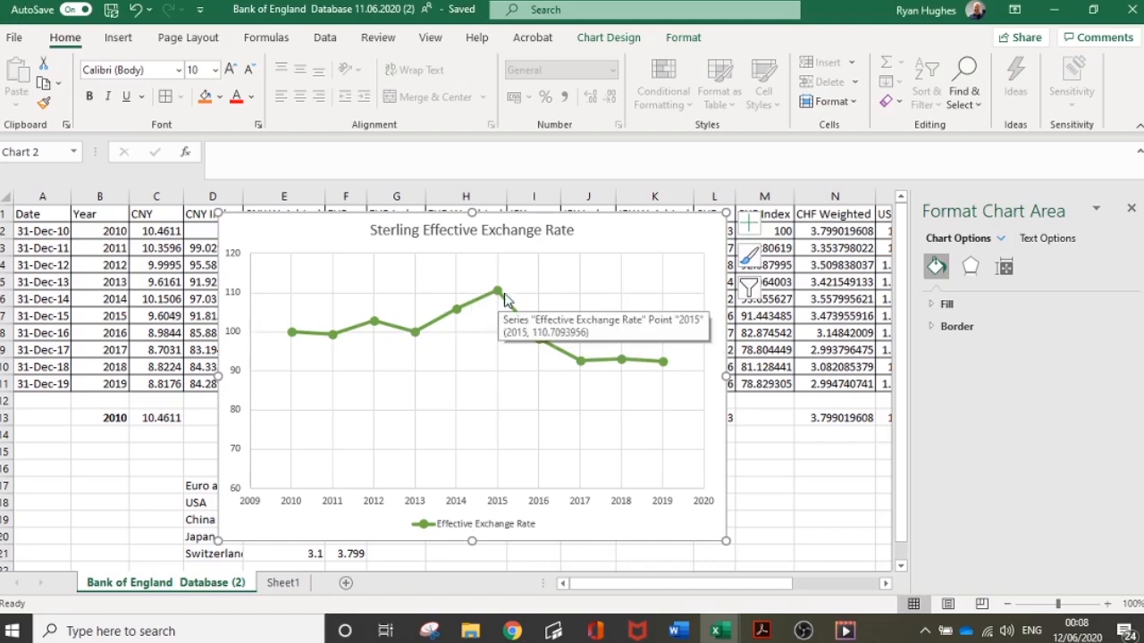
Restore the CNY, EUR, JPY, CHF and USD Index series to the chart
right_click(636, 245)
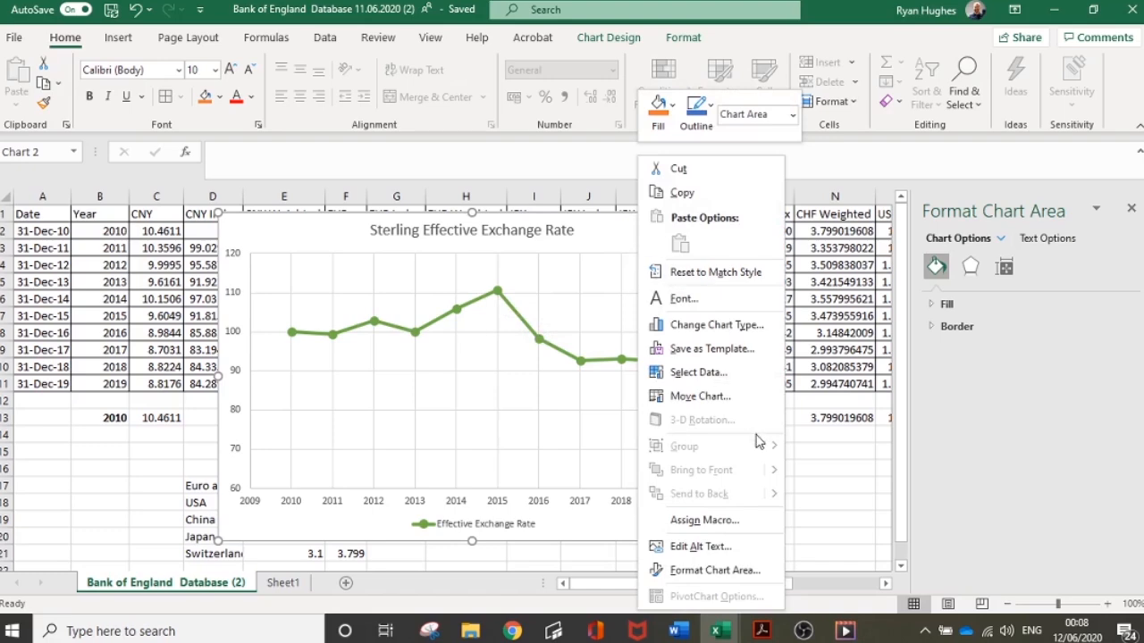
left_click(721, 375)
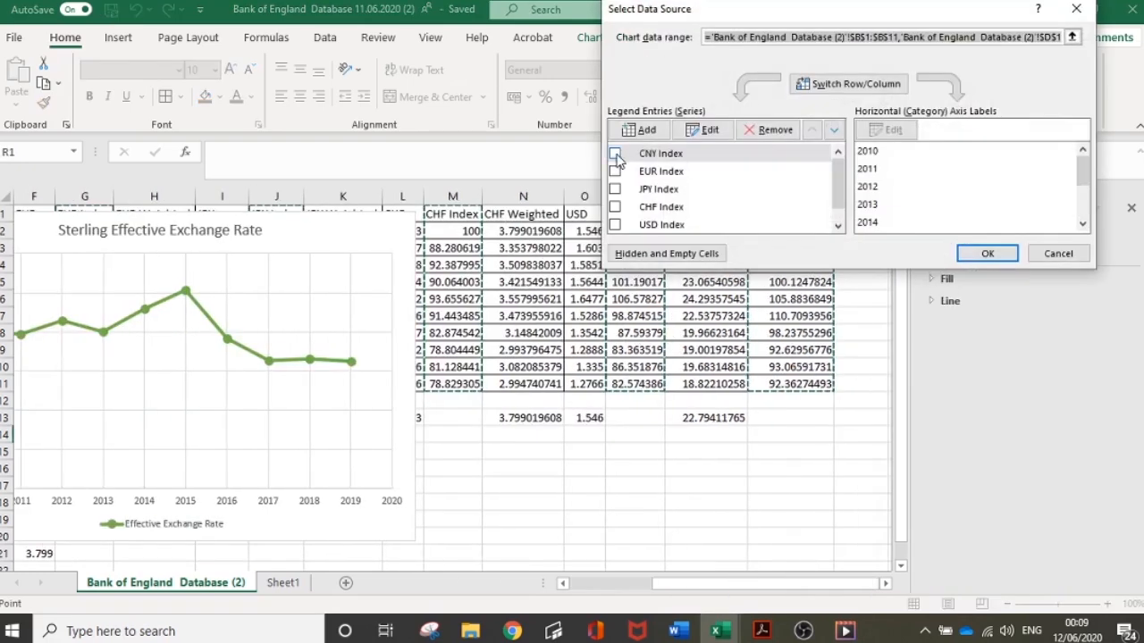
left_click(615, 154)
left_click(615, 171)
left_click(615, 190)
left_click(614, 207)
left_click(615, 225)
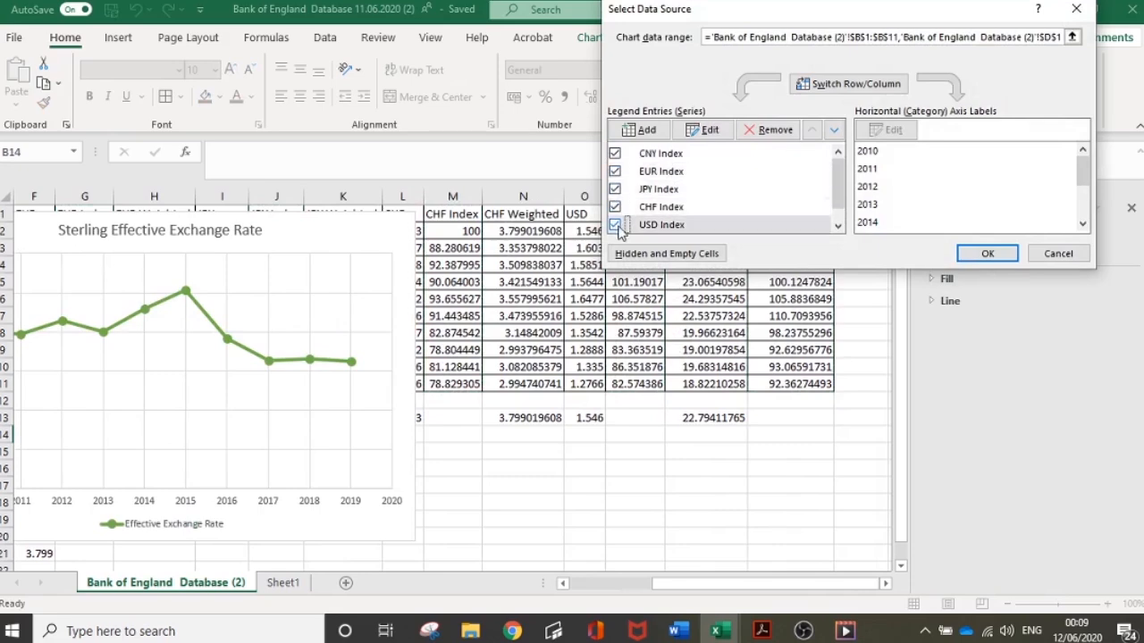
left_click(986, 253)
left_click_drag(818, 586, 754, 559)
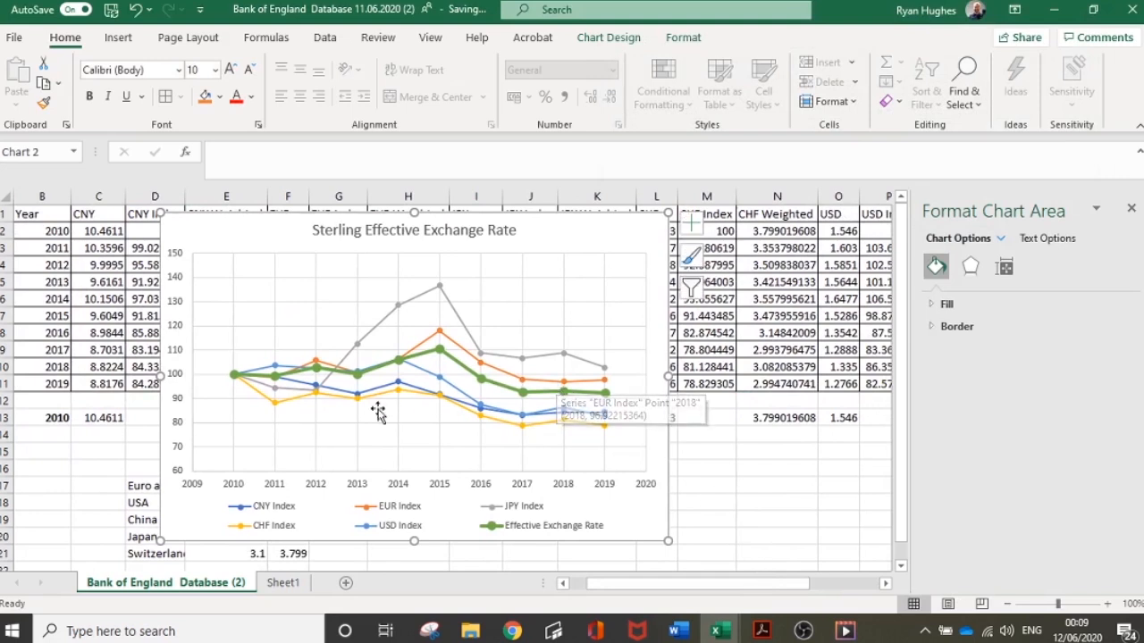
Examine how each currency index and the Effective Exchange Rate move from 2010 to 2019 on the chart
mouse_move(252, 380)
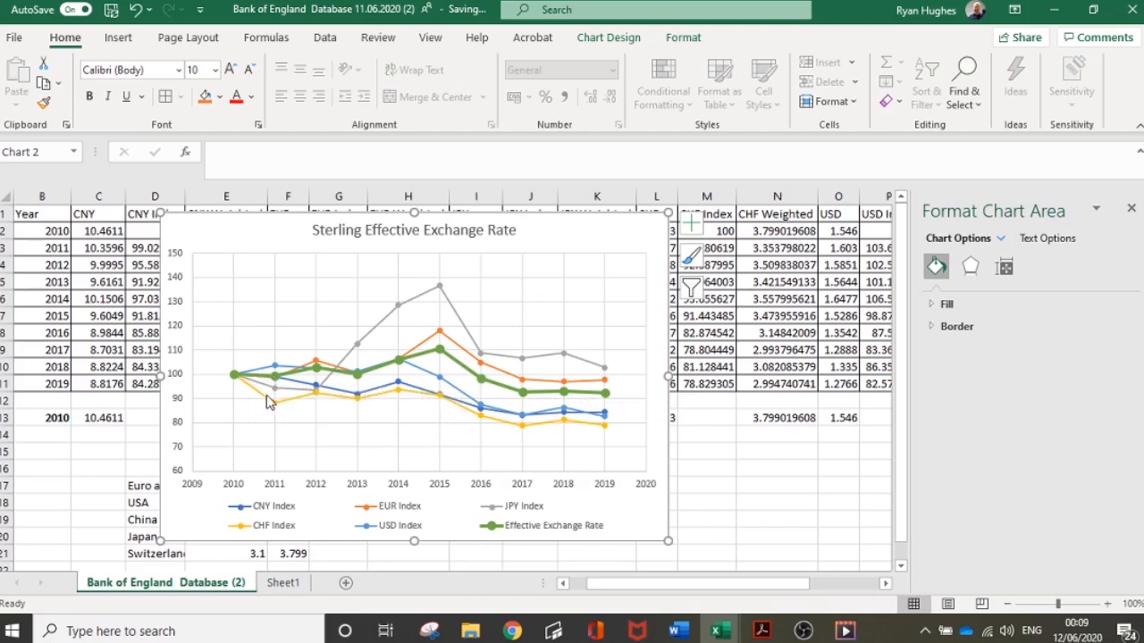
mouse_move(443, 296)
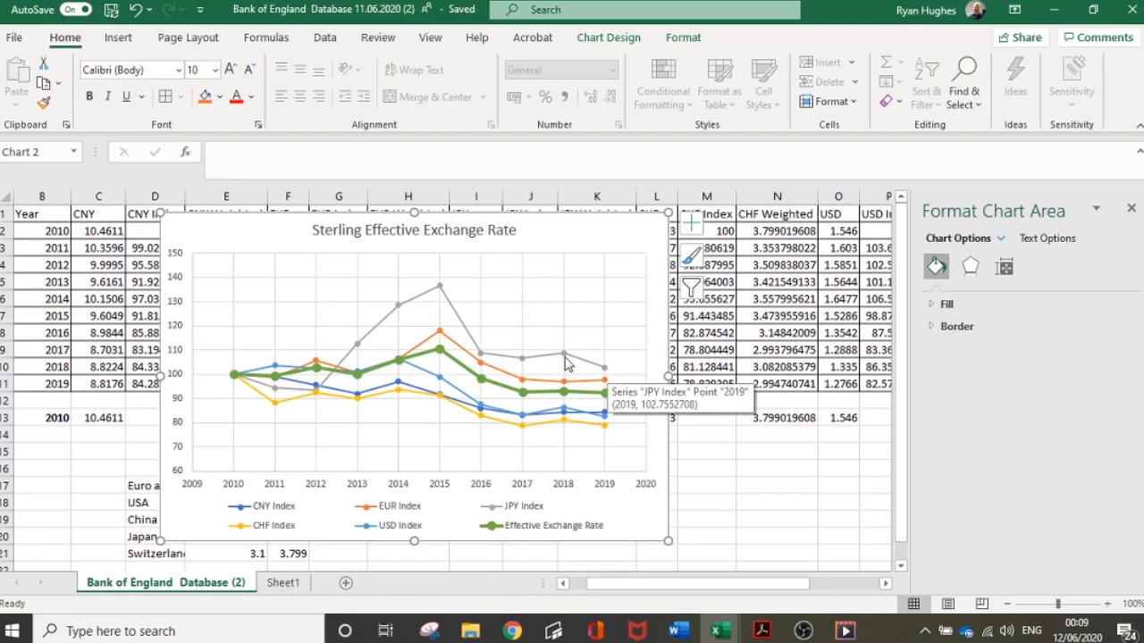
mouse_move(601, 369)
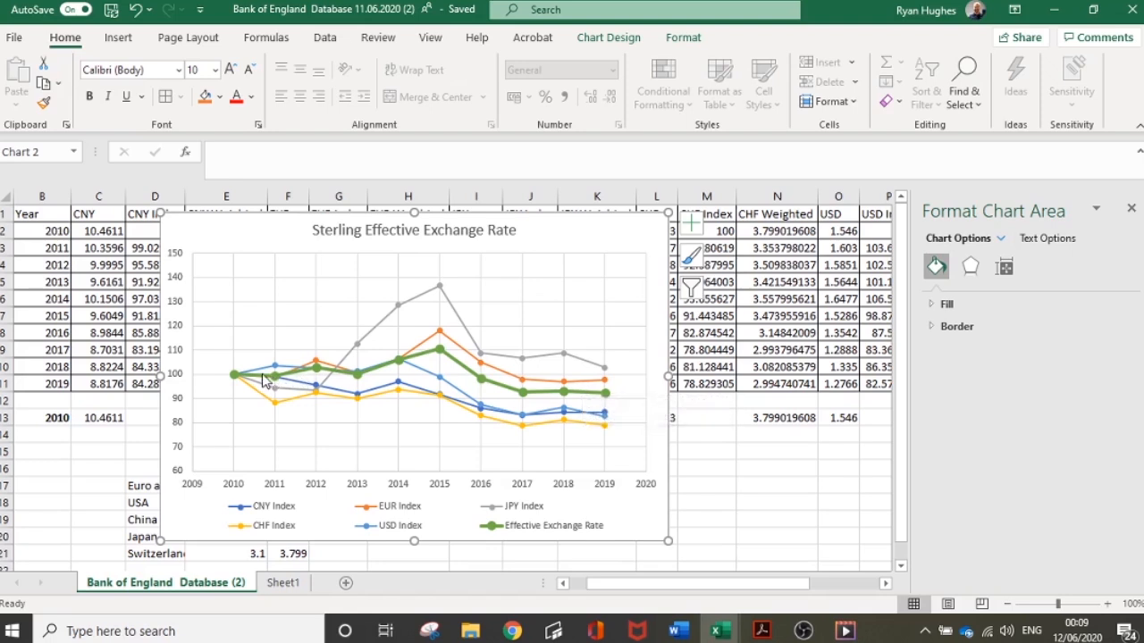
mouse_move(313, 366)
mouse_move(441, 341)
mouse_move(562, 393)
mouse_move(599, 398)
mouse_move(286, 408)
mouse_move(604, 431)
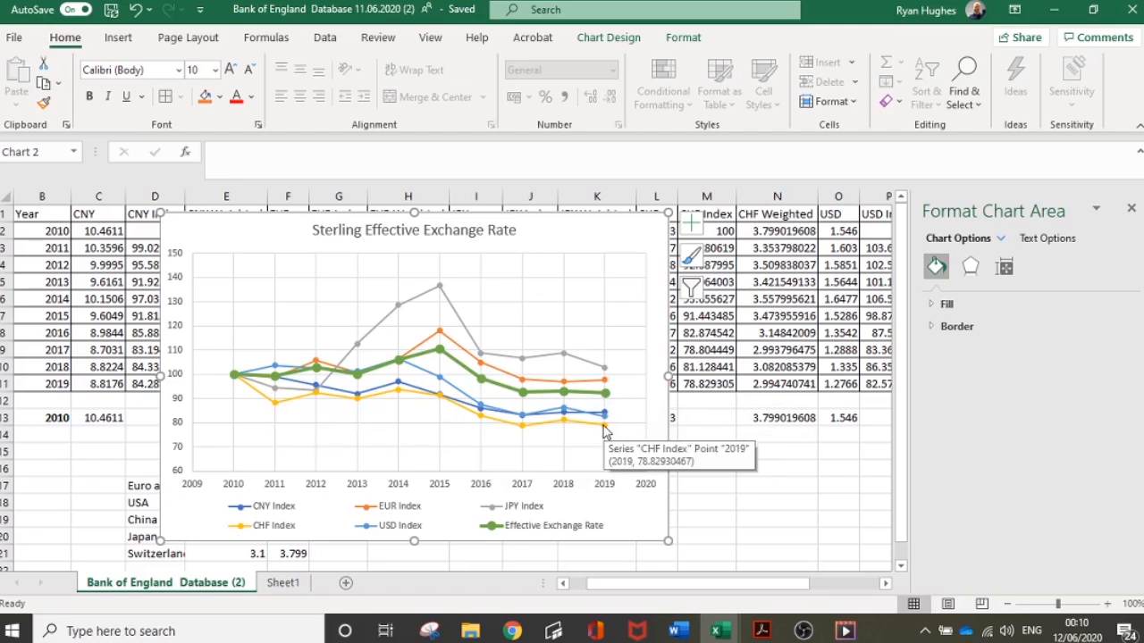
mouse_move(416, 375)
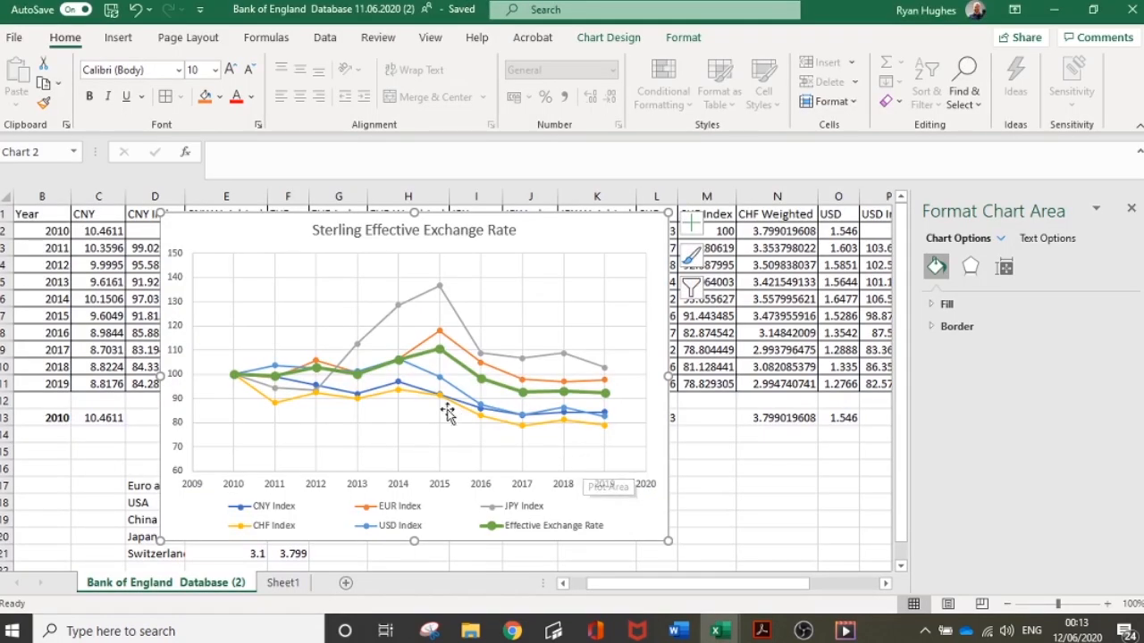
mouse_move(301, 393)
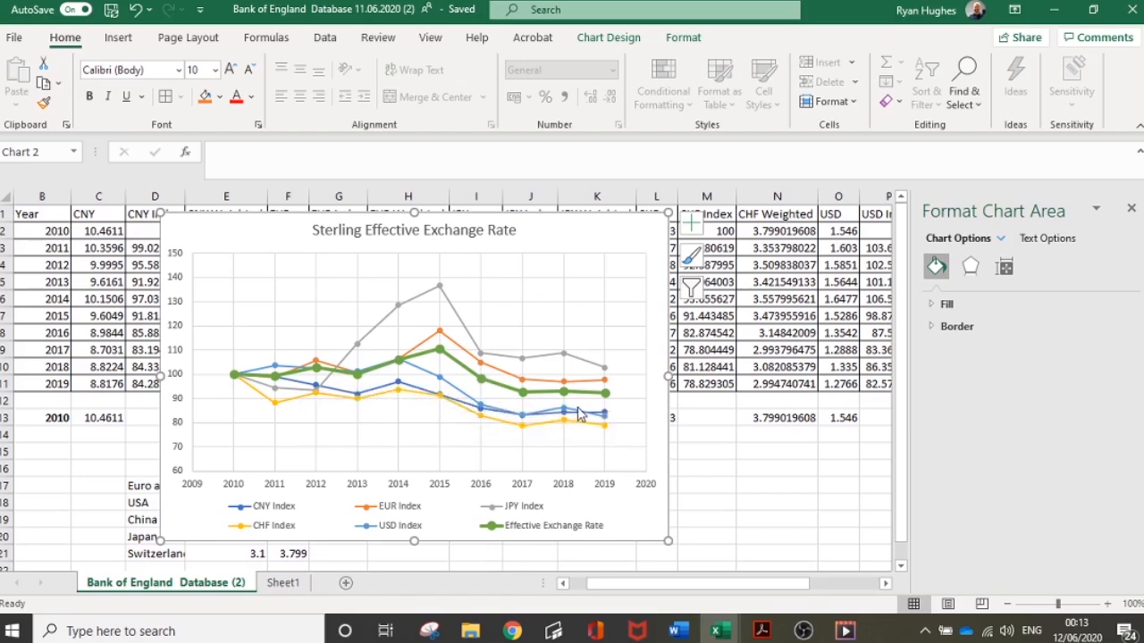
mouse_move(585, 418)
mouse_move(438, 346)
Set the base year in cell B13 to 2015 and check the 2015 point on the chart
left_click(51, 418)
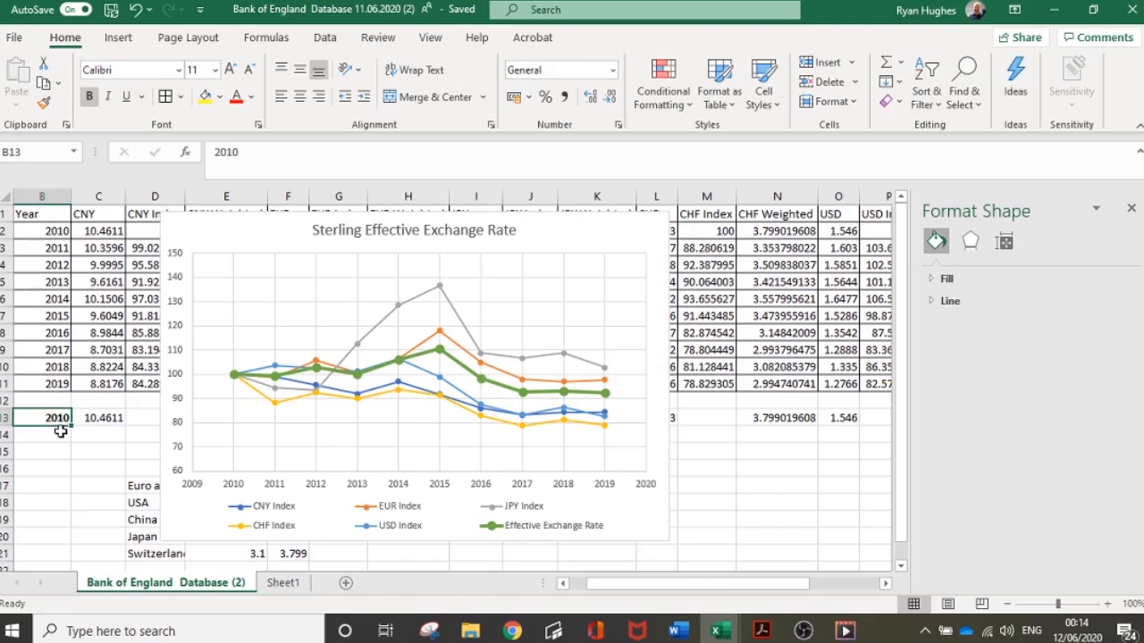
mouse_move(230, 383)
left_click(63, 432)
left_click(62, 421)
type("2010")
key("BackSpace")
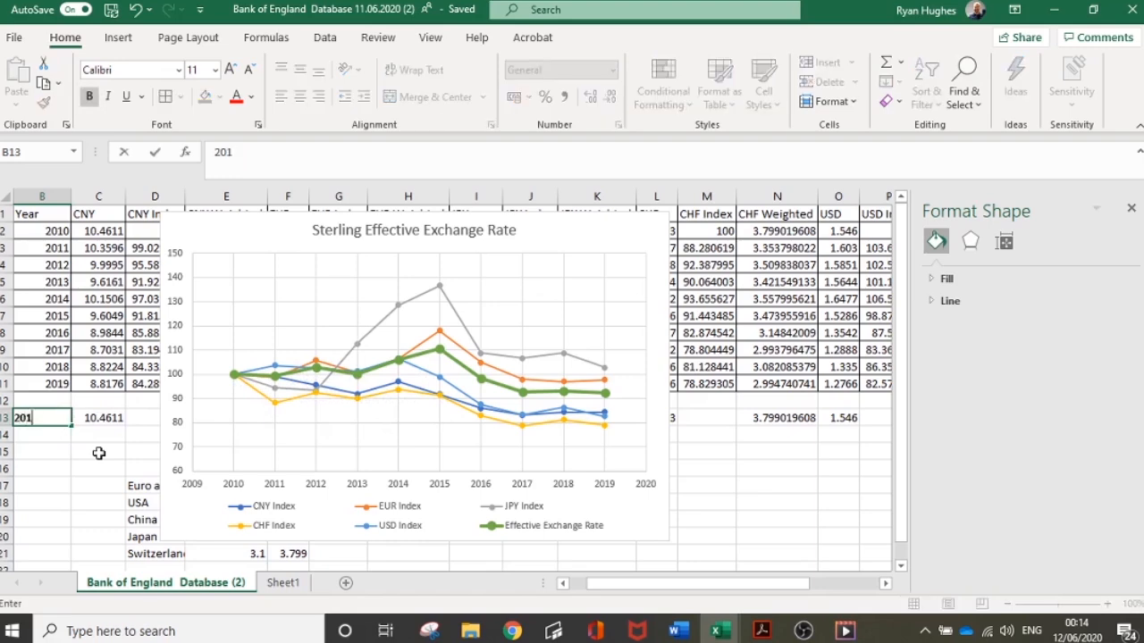
type("5")
key("Return")
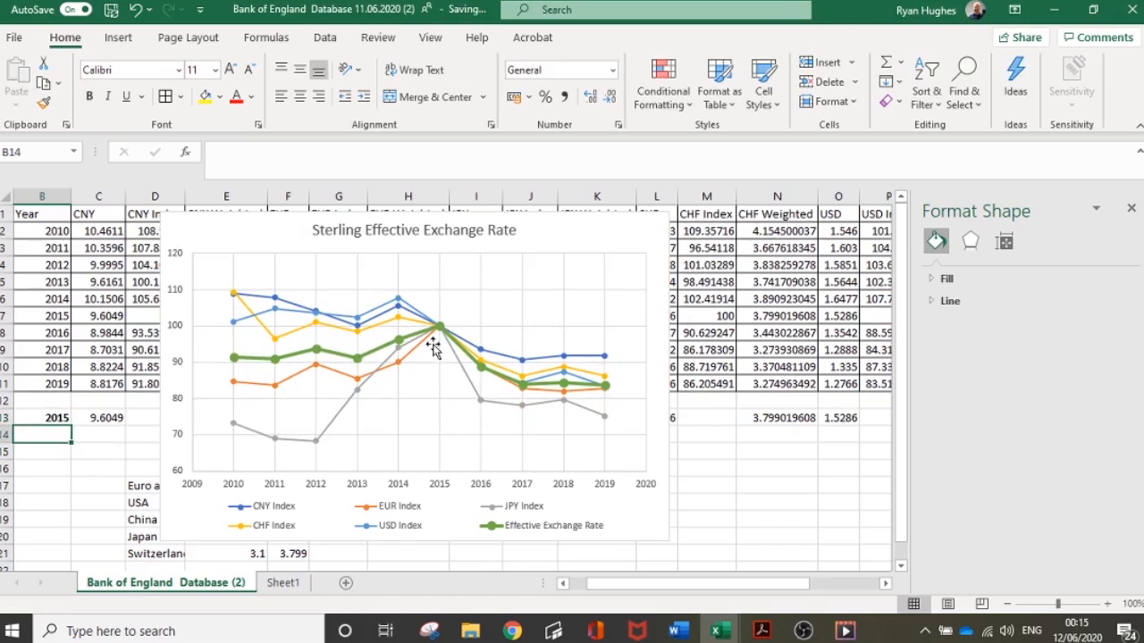
mouse_move(438, 333)
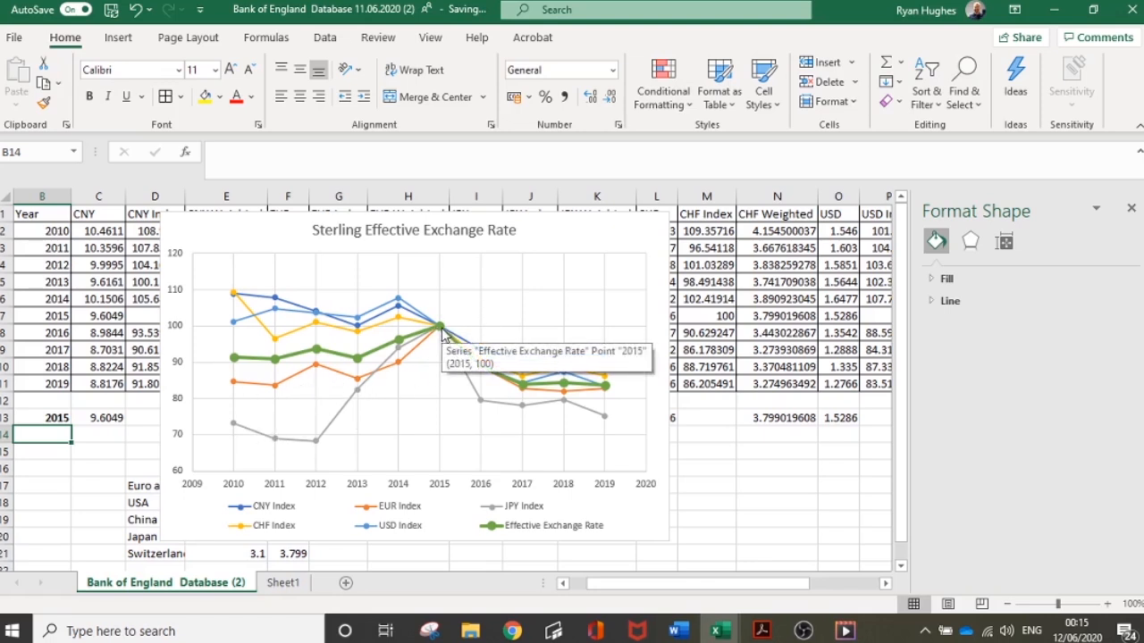
Change the base year in cell B13 to 2019 and check the 2019 point on the chart
left_click(45, 420)
type("201")
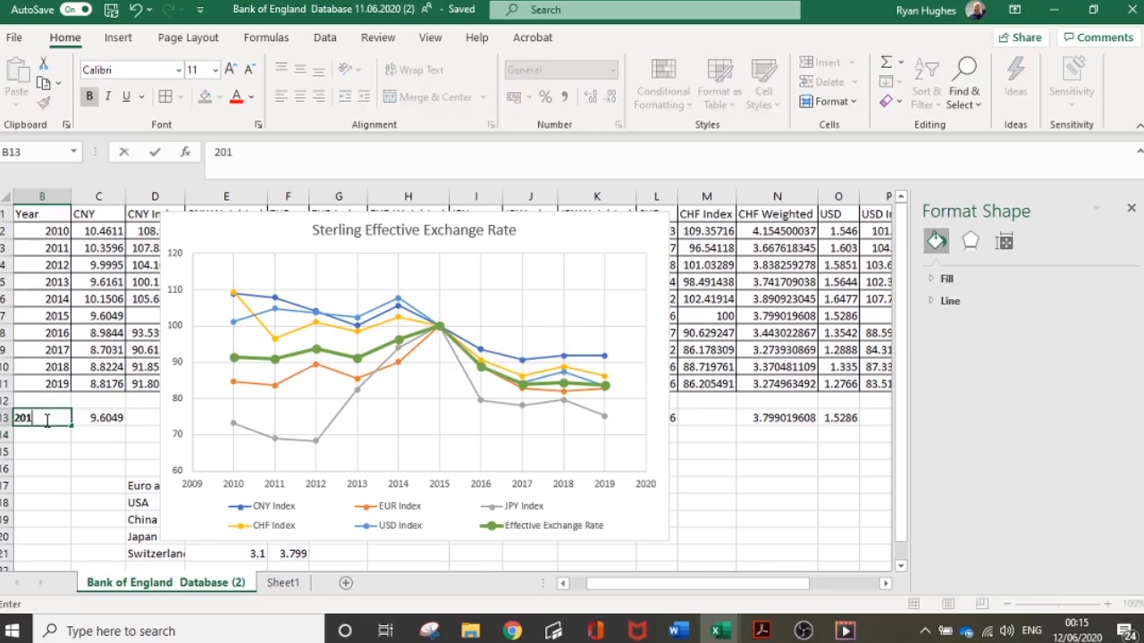
type("9")
key("Return")
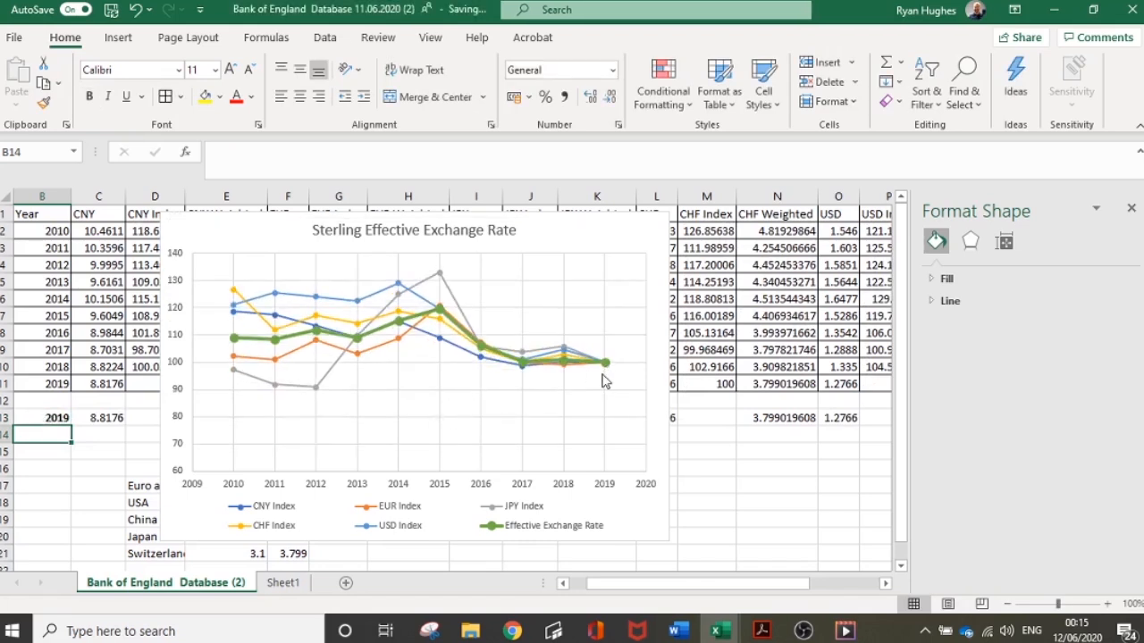
mouse_move(606, 367)
Set the base year in cell B13 back to 2010
left_click(37, 418)
type("201")
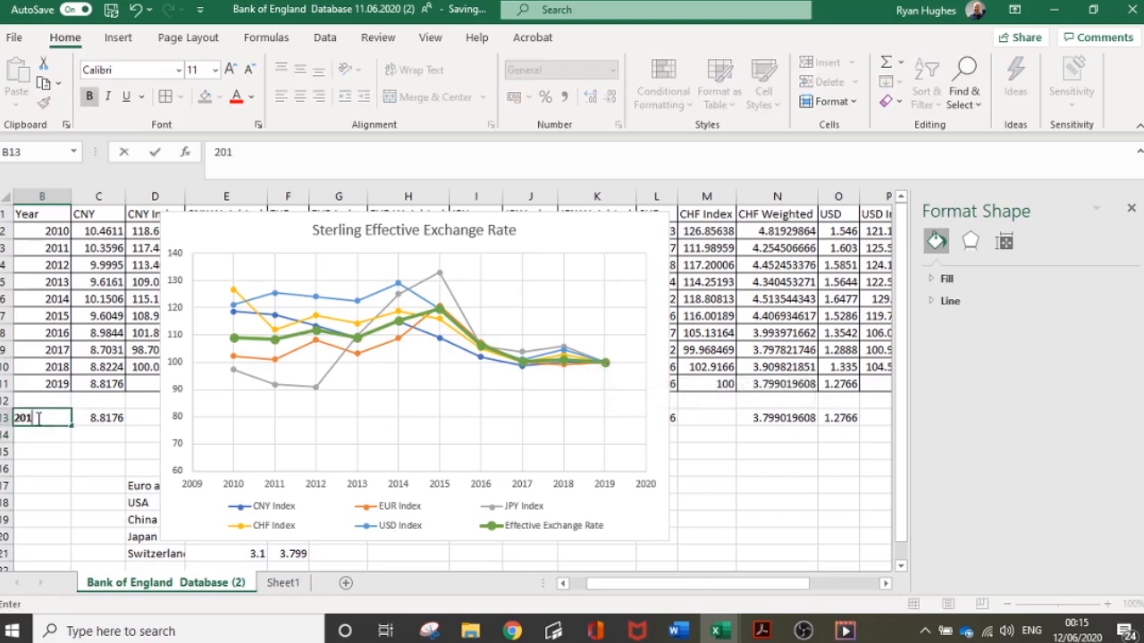
type("0")
key("Return")
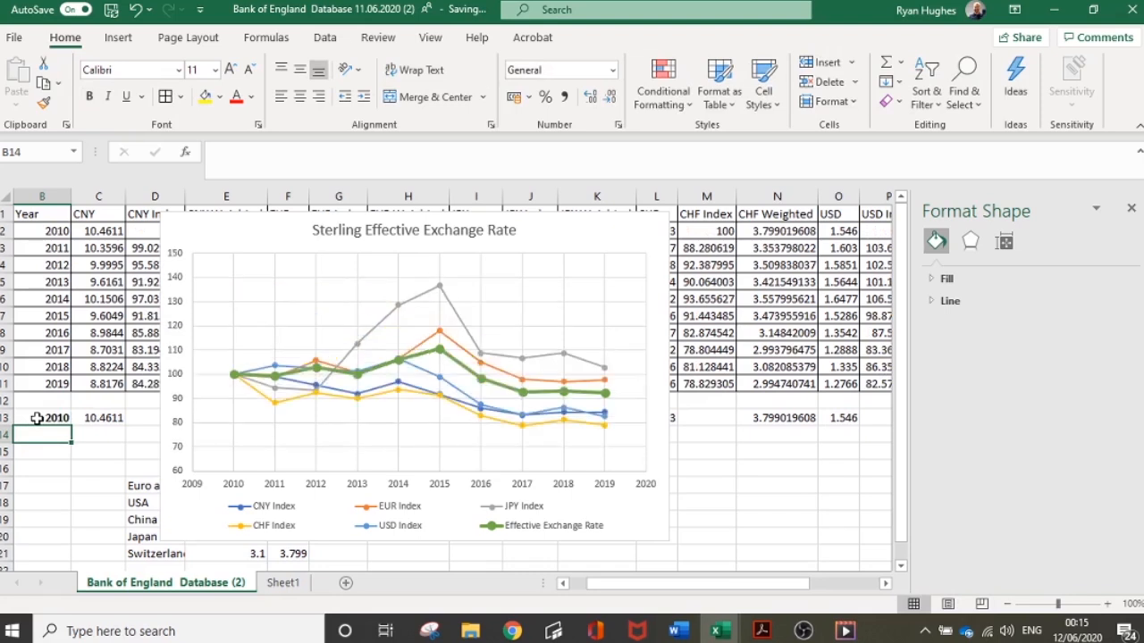